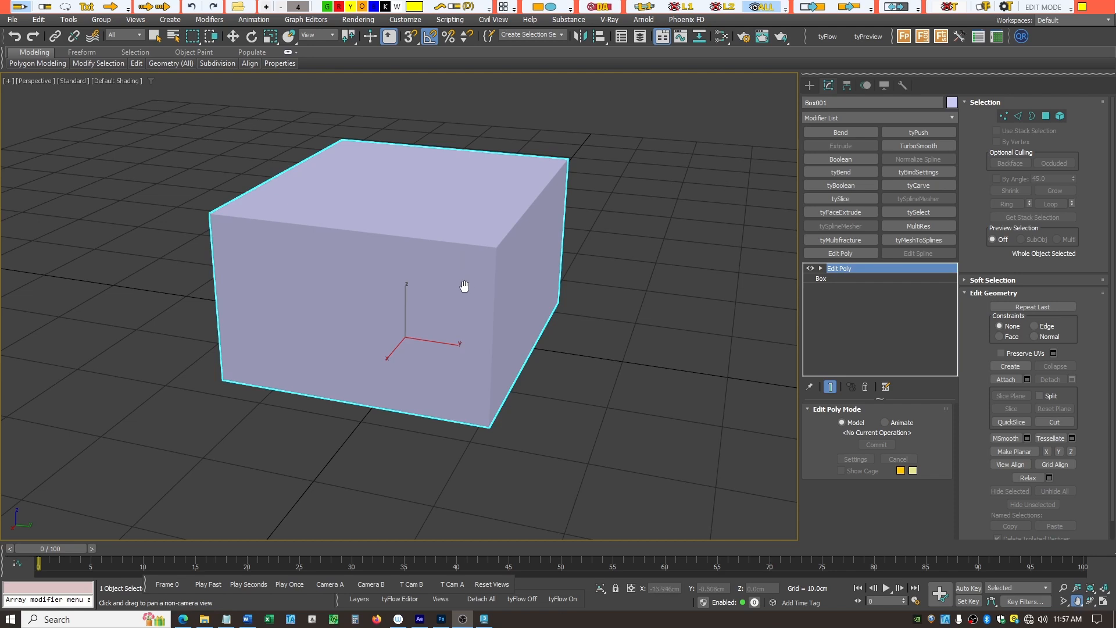
Add a tyMultifracture modifier to the box and hide its fracture points, fracture meshes and fracture intersections
{"action": "left_click", "coordinate": [843, 240]}
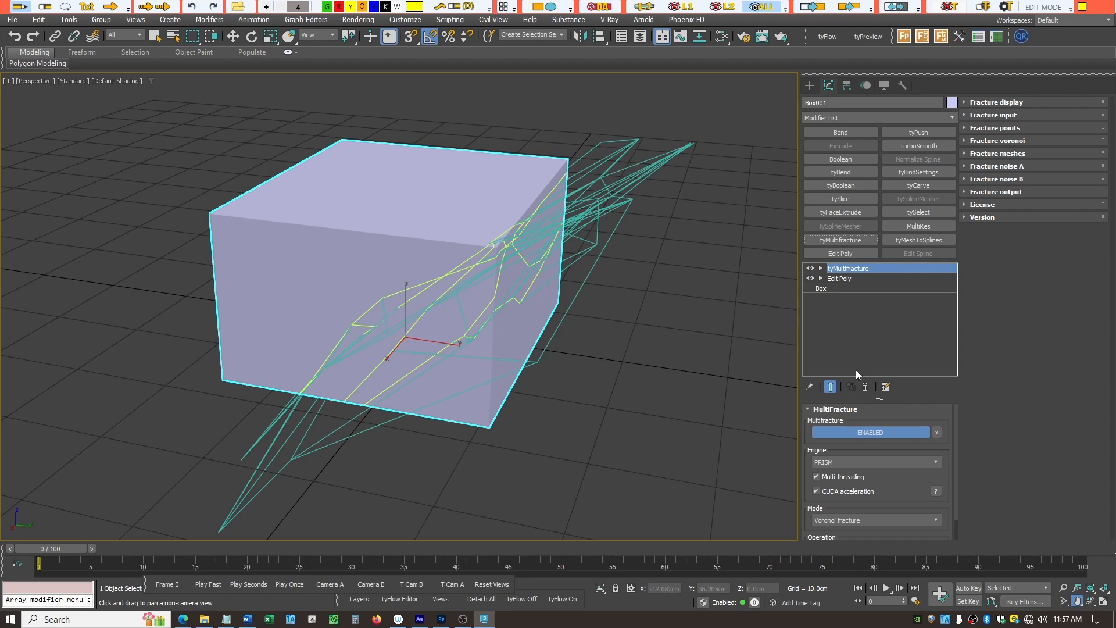
{"action": "scroll", "coordinate": [958, 461], "scroll_direction": "down", "scroll_amount": 2}
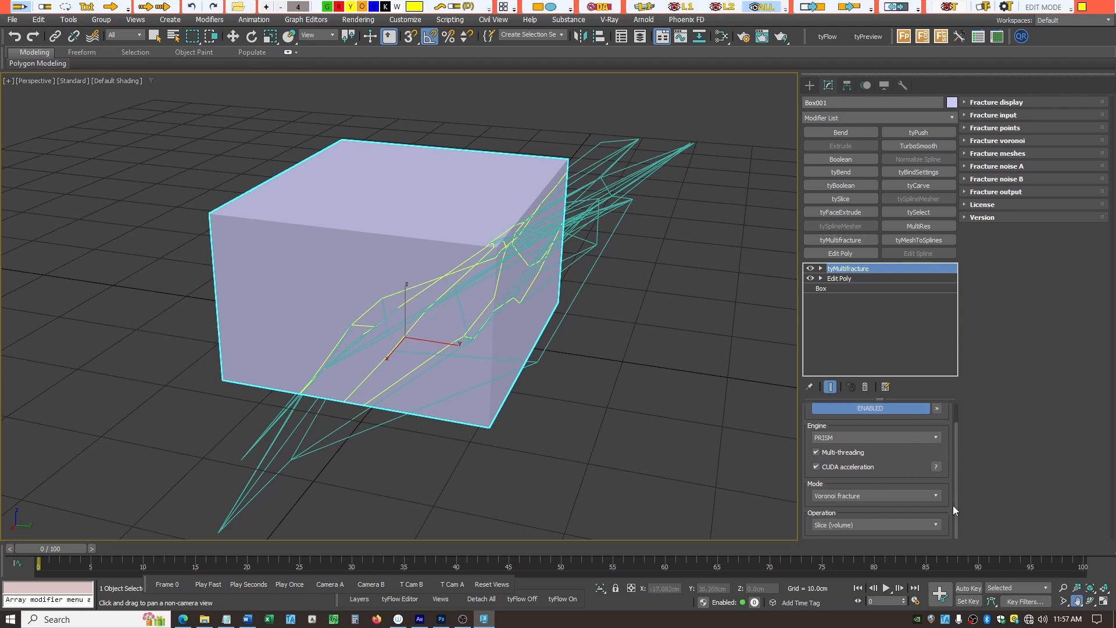
{"action": "left_click", "coordinate": [964, 100]}
{"action": "left_click", "coordinate": [974, 125]}
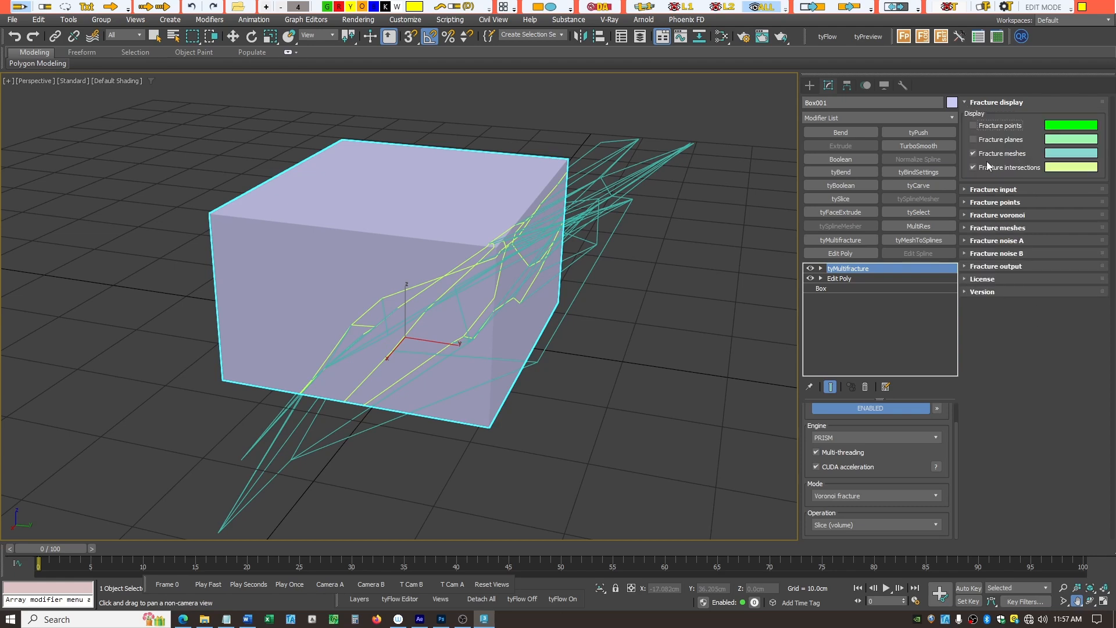
{"action": "left_click", "coordinate": [974, 153]}
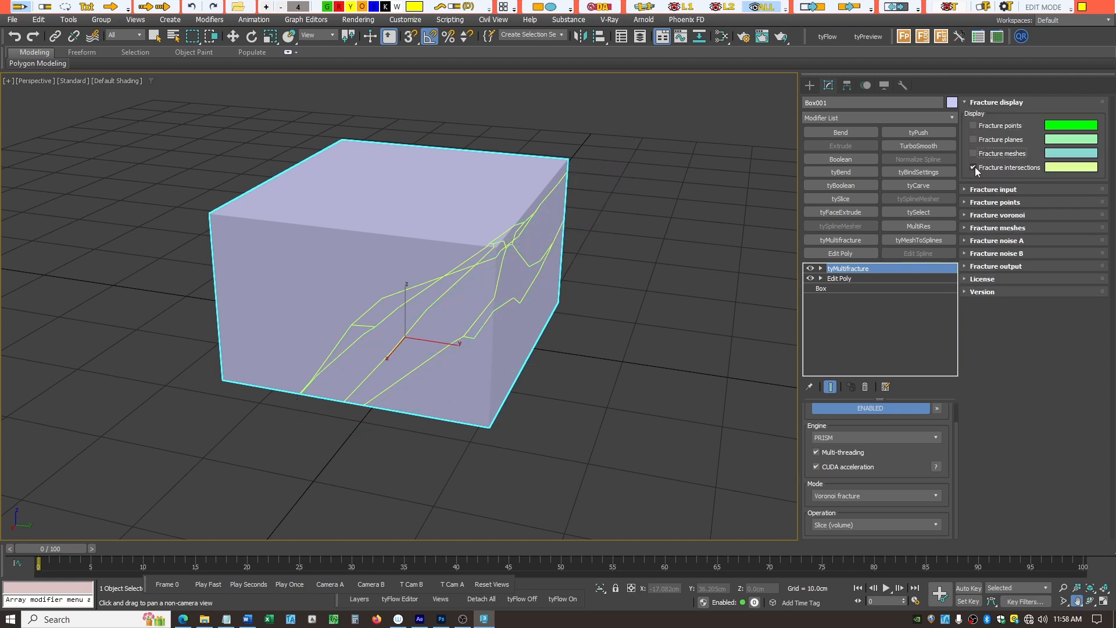
{"action": "left_click", "coordinate": [974, 167]}
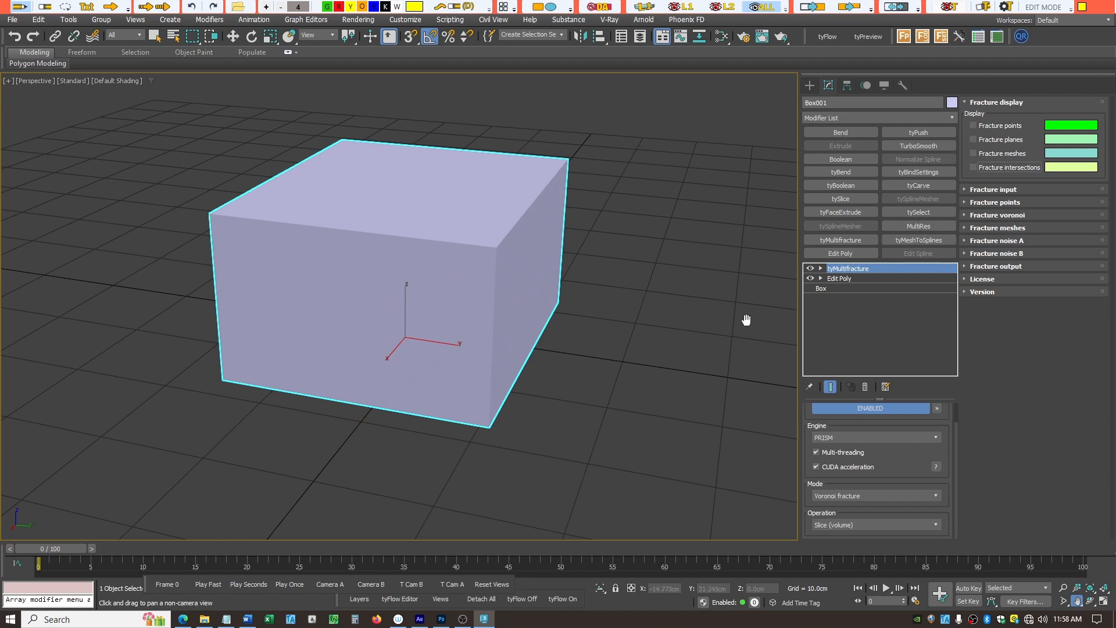
Add a tyPush modifier above tyMultifracture, set it to Push elements with an amount of 300, and inspect the separated pieces
{"action": "left_click", "coordinate": [919, 133]}
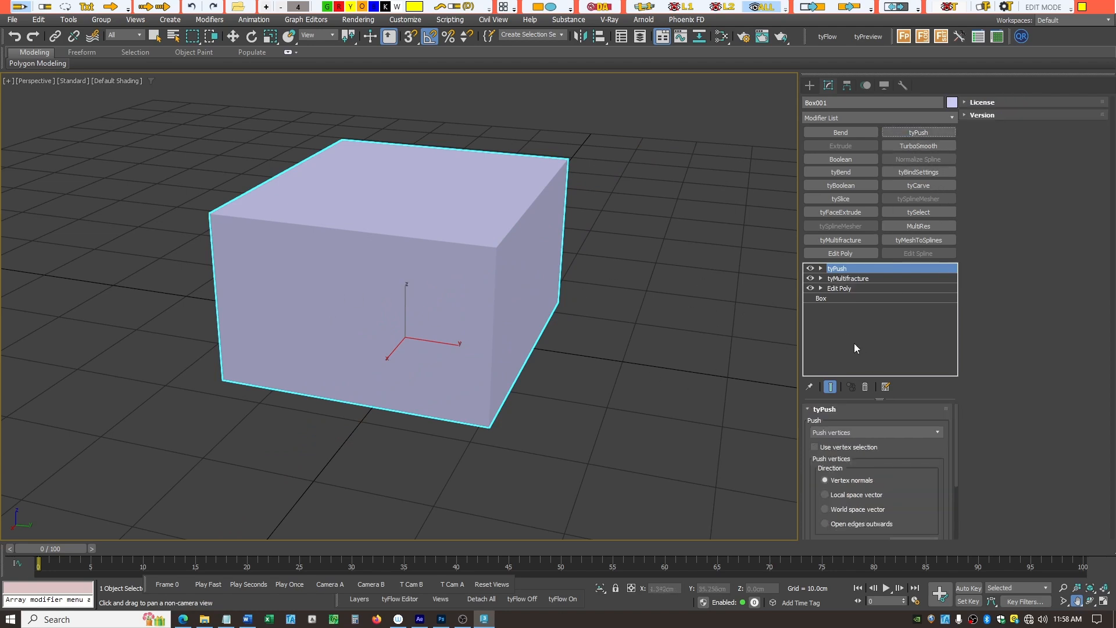
{"action": "left_click", "coordinate": [930, 433]}
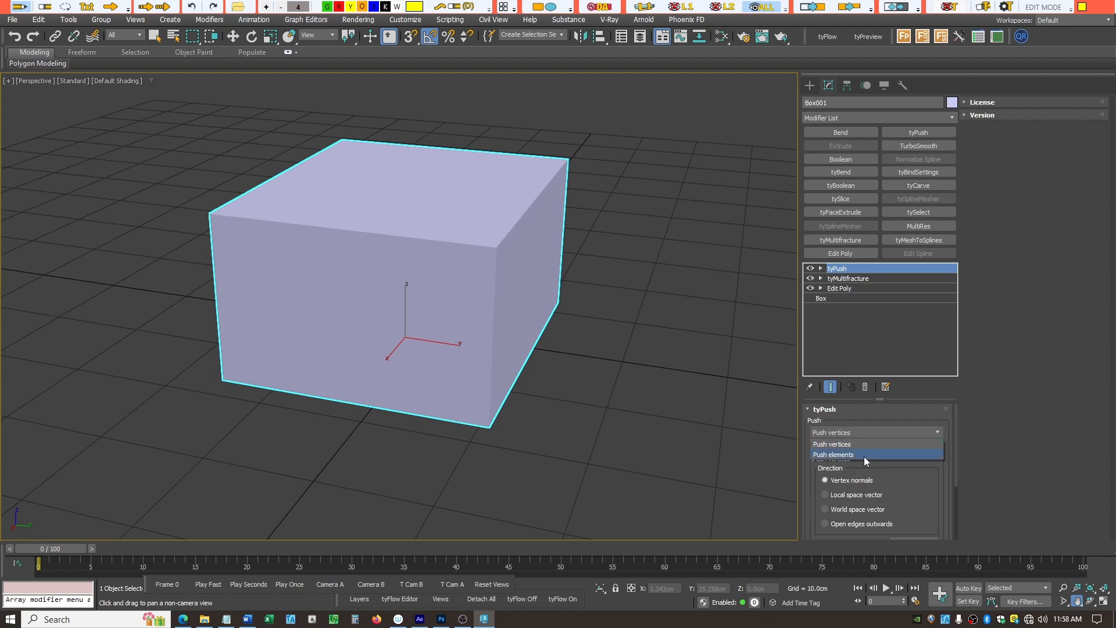
{"action": "left_click", "coordinate": [860, 454]}
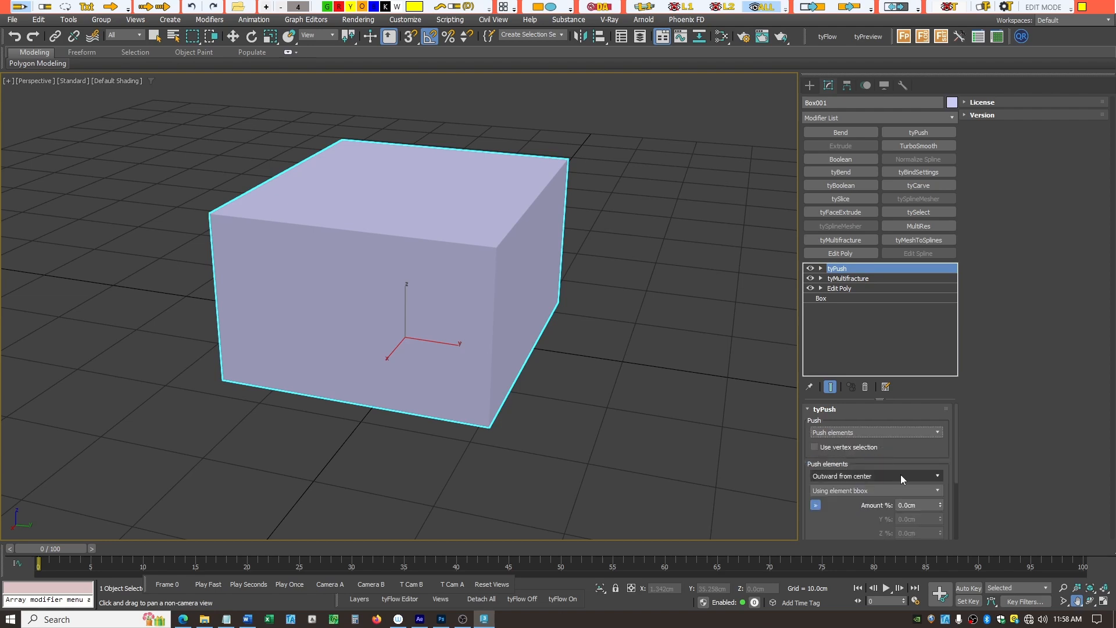
{"action": "left_click", "coordinate": [928, 504]}
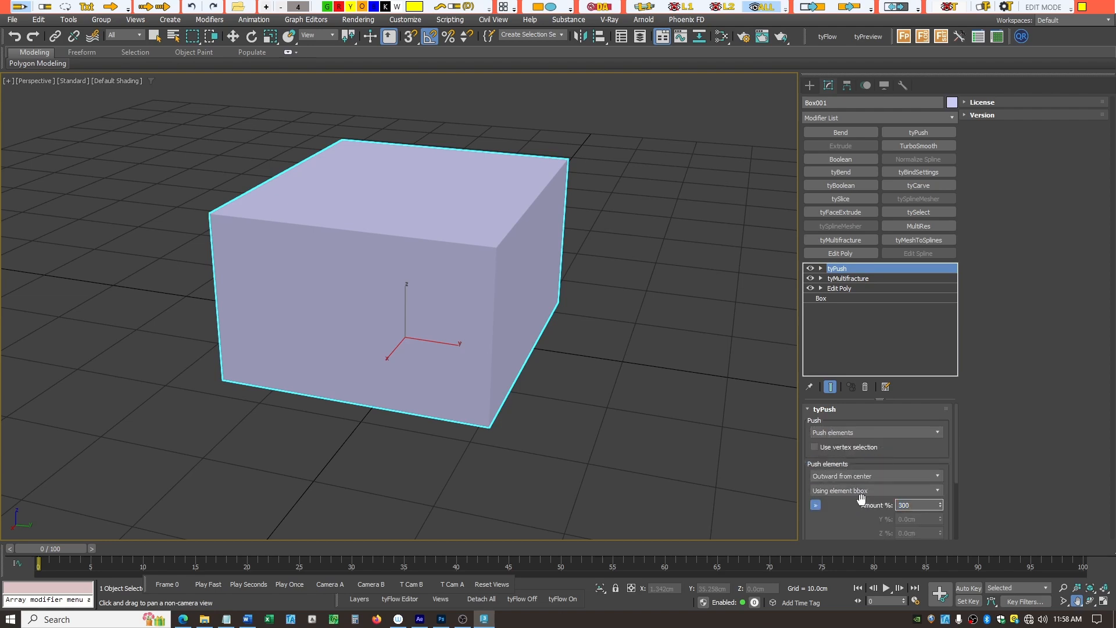
{"action": "type", "text": "300"}
{"action": "key", "text": "Return"}
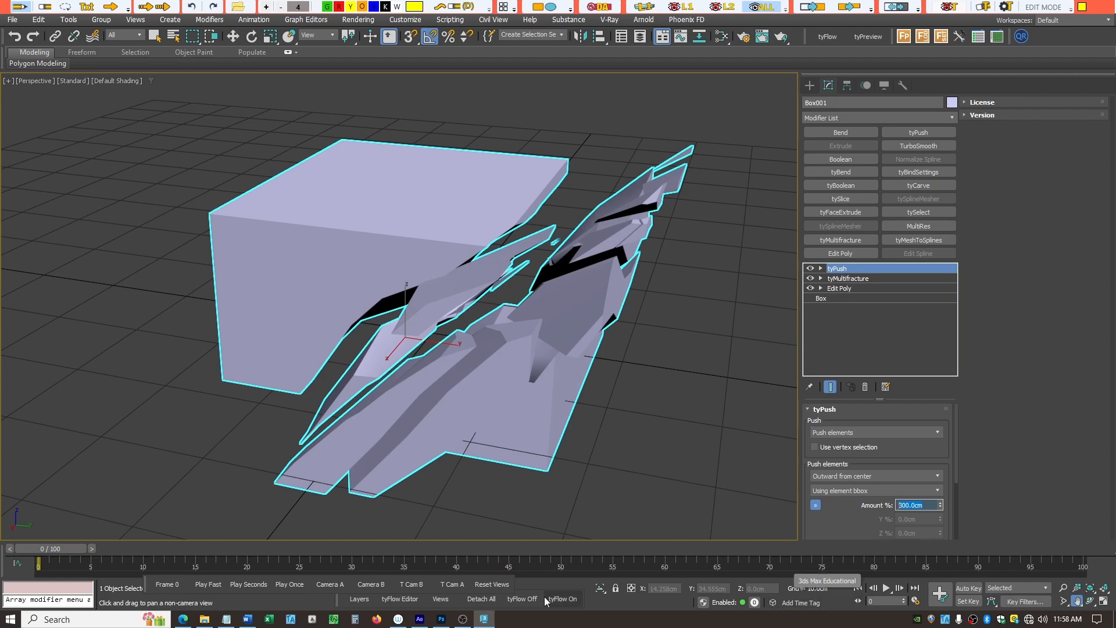
{"action": "left_click", "coordinate": [1090, 600]}
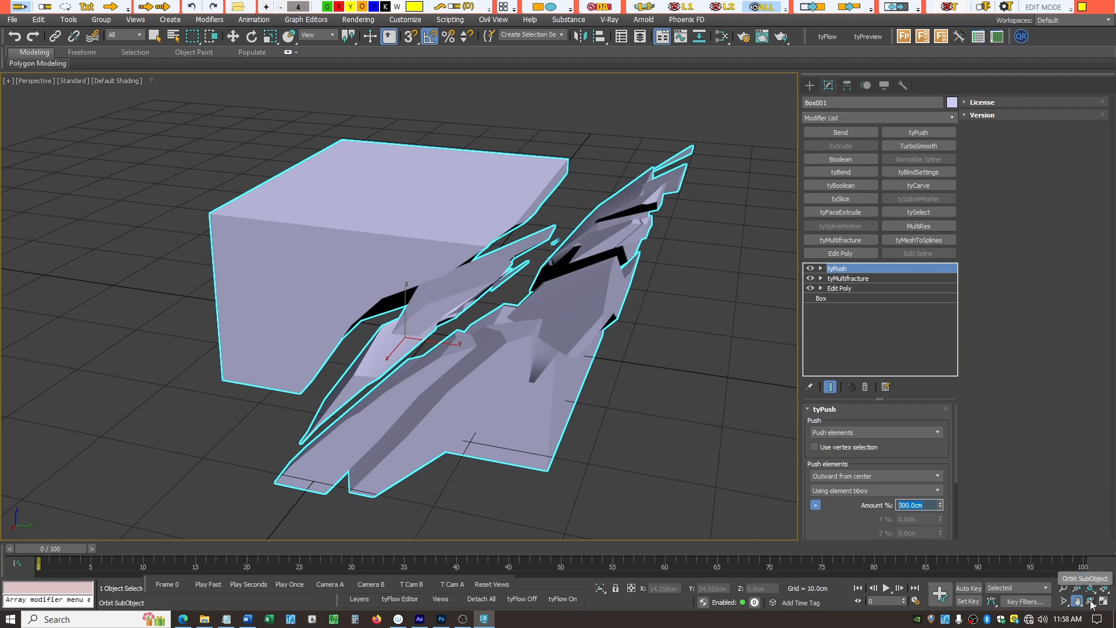
{"action": "left_click_drag", "start_coordinate": [457, 364], "coordinate": [477, 351]}
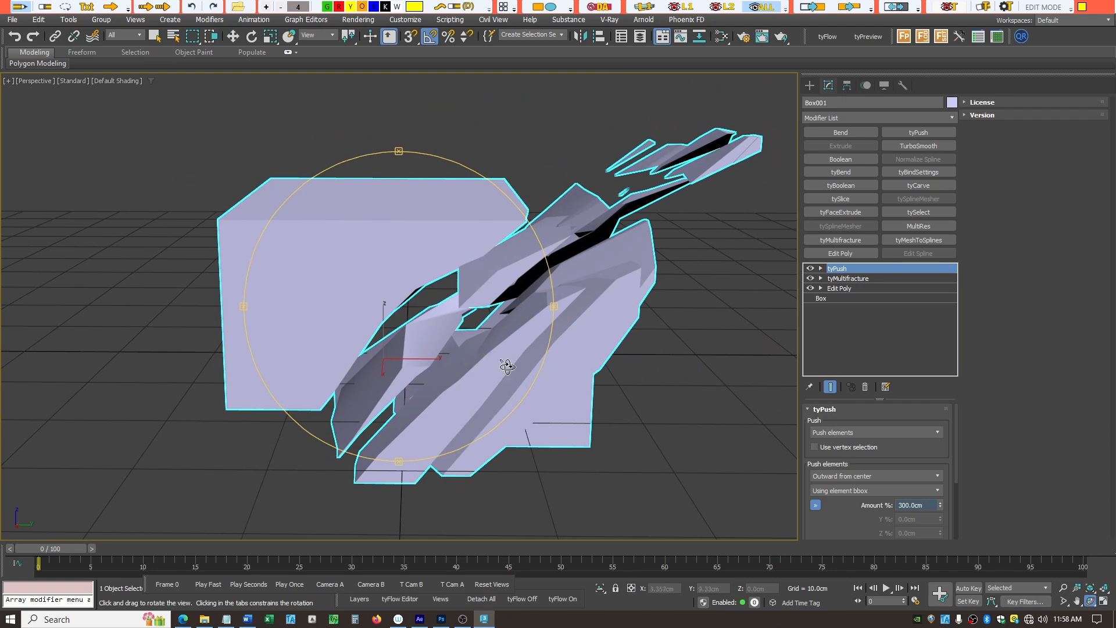
Examine the fracture modes offered by the box's tyMultifracture modifier
{"action": "left_click", "coordinate": [861, 279]}
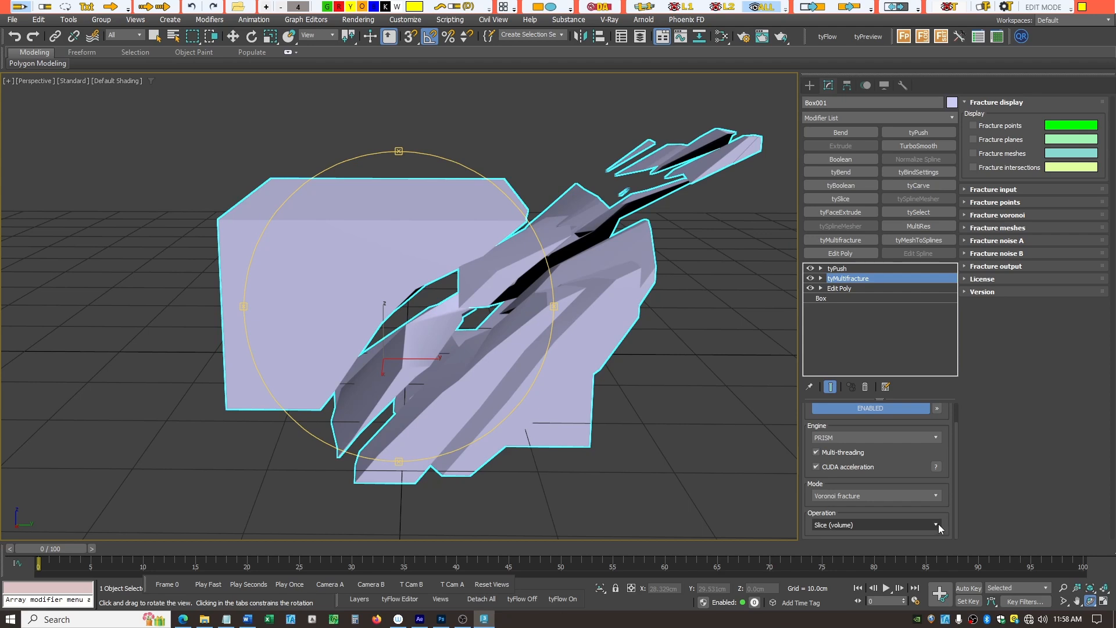
{"action": "left_click", "coordinate": [935, 495]}
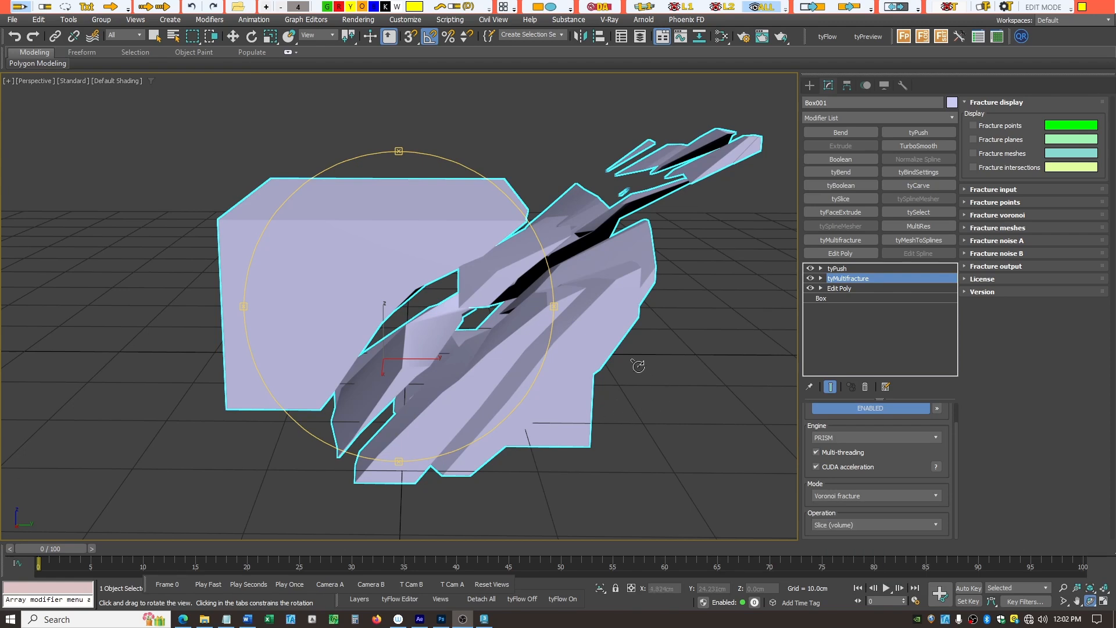
{"action": "left_click", "coordinate": [936, 497]}
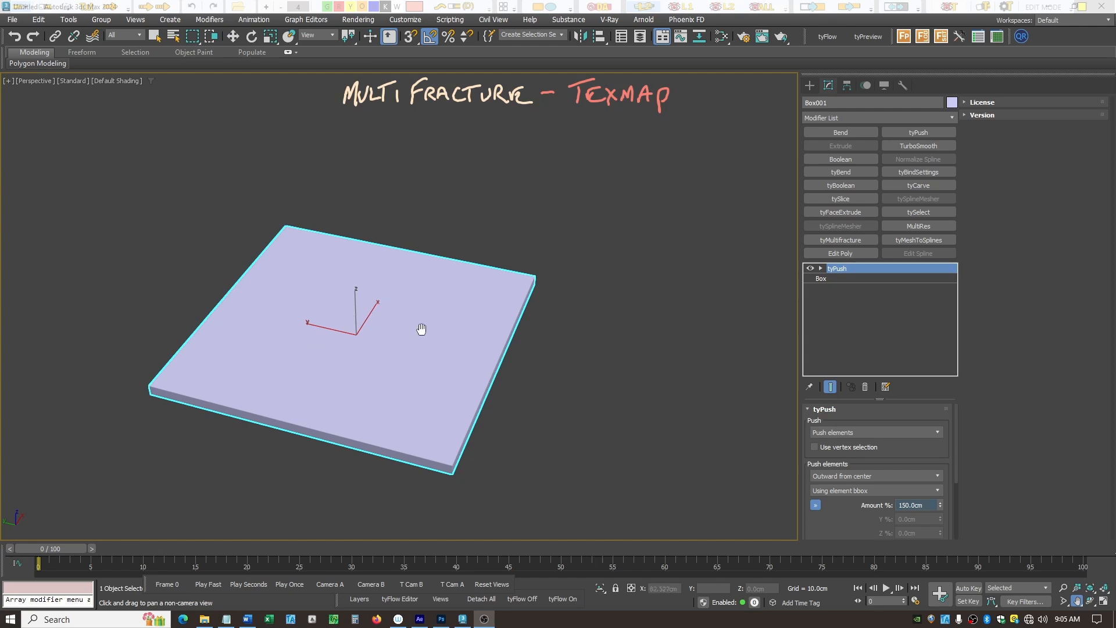
Switch to File Explorer to examine TexMap Example.png in the Tutorial TexMap folder, and return to 3ds Max
{"action": "left_click", "coordinate": [207, 621]}
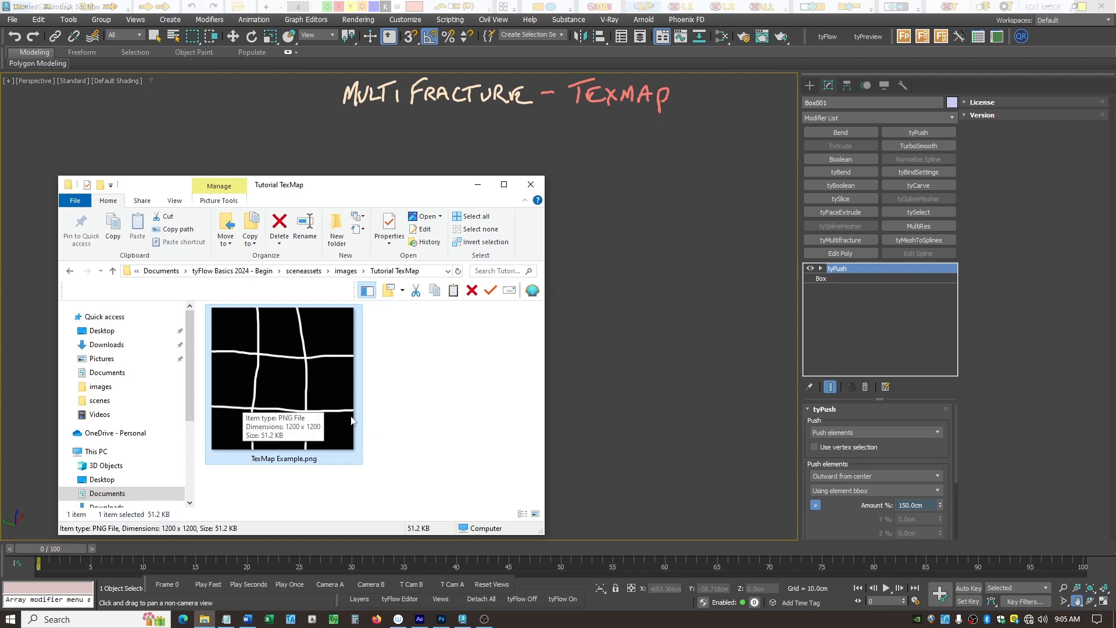
{"action": "left_click", "coordinate": [478, 185]}
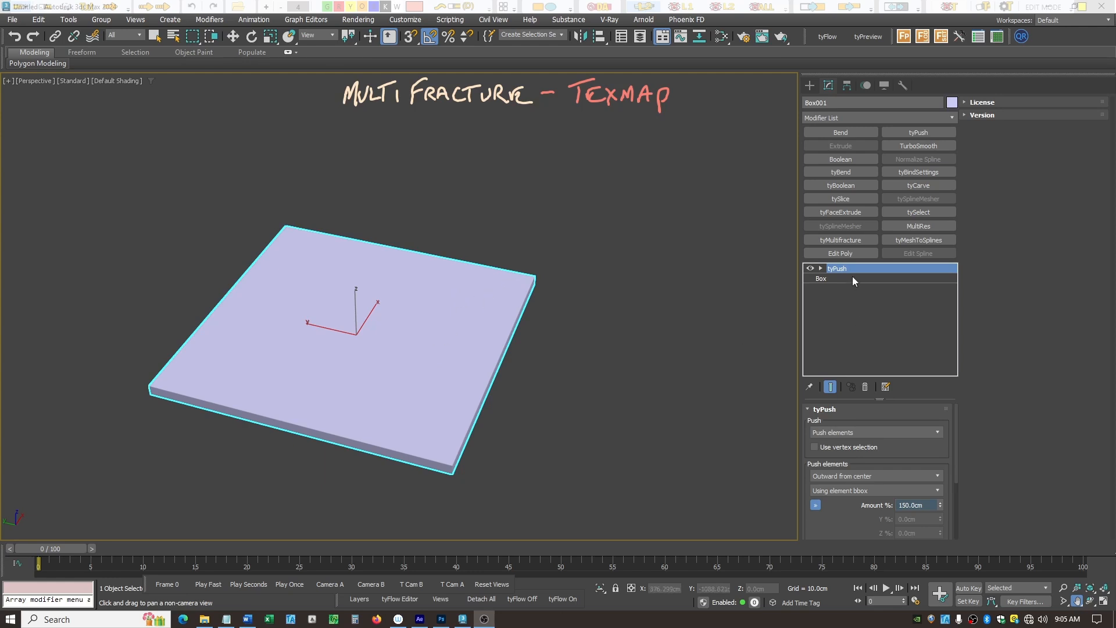
Add a tyMultifracture modifier to the slab beneath tyPush and set its mode to Texmap fracture
{"action": "left_click", "coordinate": [844, 241]}
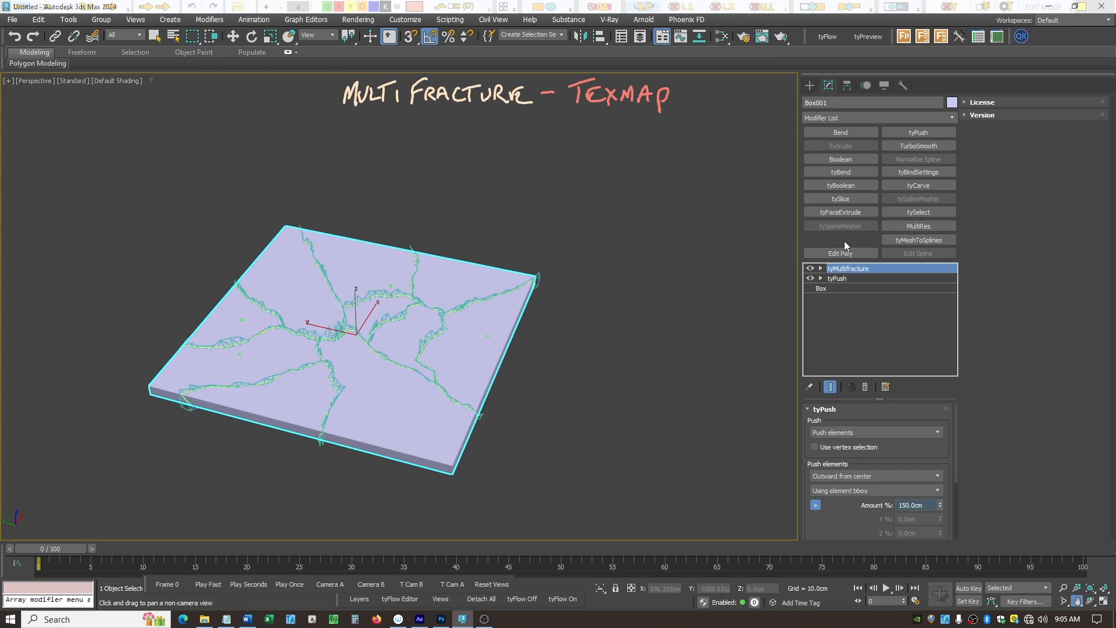
{"action": "left_click_drag", "start_coordinate": [858, 269], "coordinate": [850, 288]}
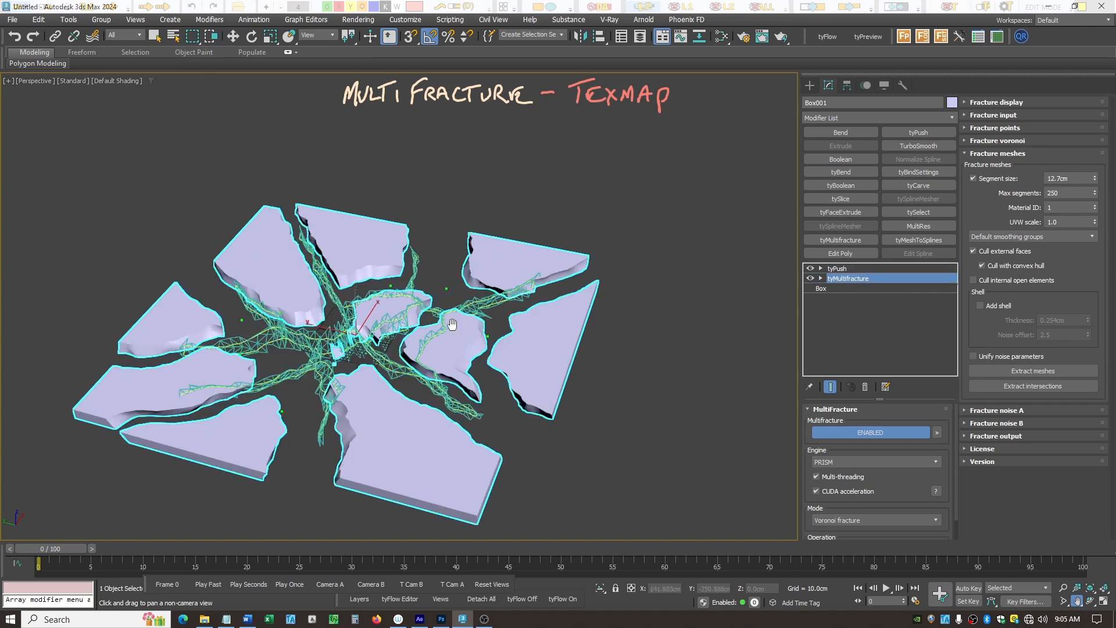
{"action": "left_click", "coordinate": [929, 521]}
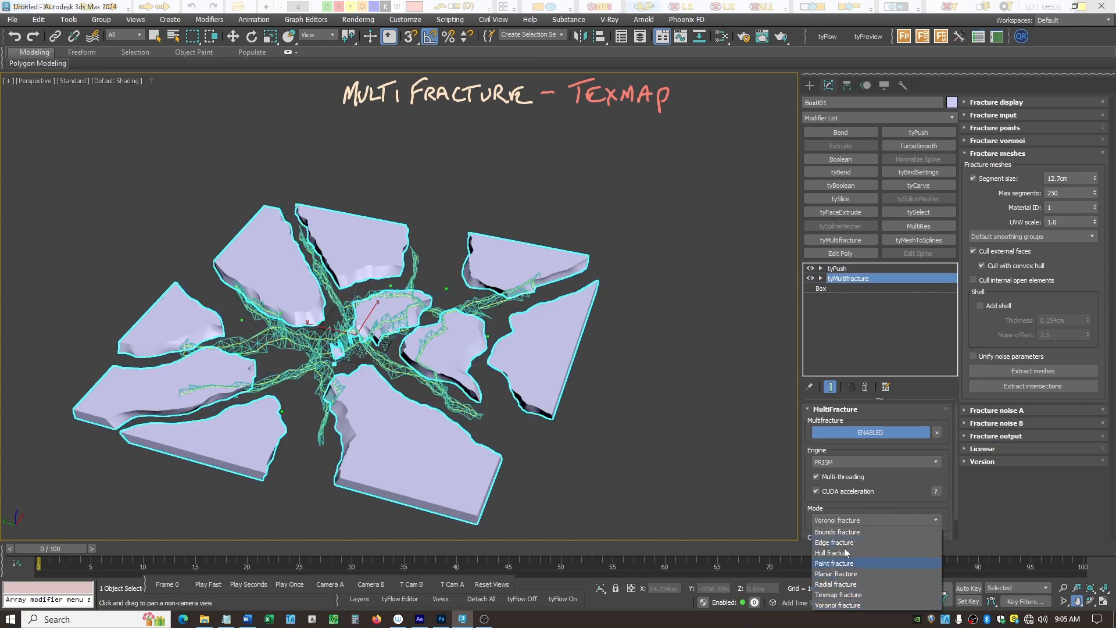
{"action": "left_click", "coordinate": [845, 595]}
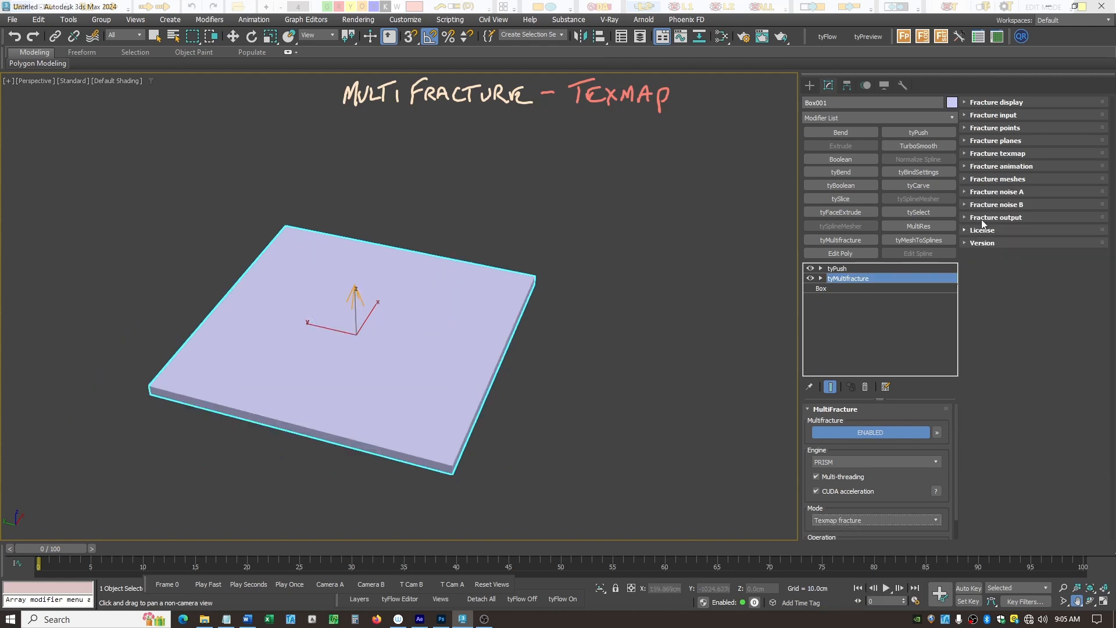
Assign a Bitmap map using TexMap Example.png as the fracture texmap
{"action": "left_click", "coordinate": [964, 154]}
{"action": "left_click", "coordinate": [1034, 179]}
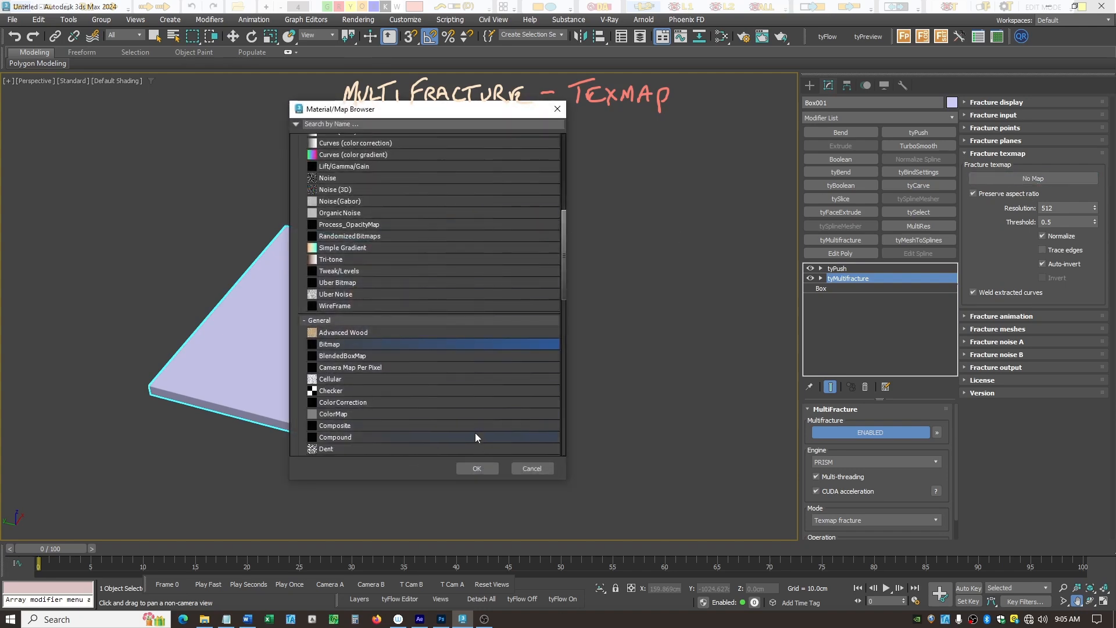
{"action": "left_click", "coordinate": [478, 468]}
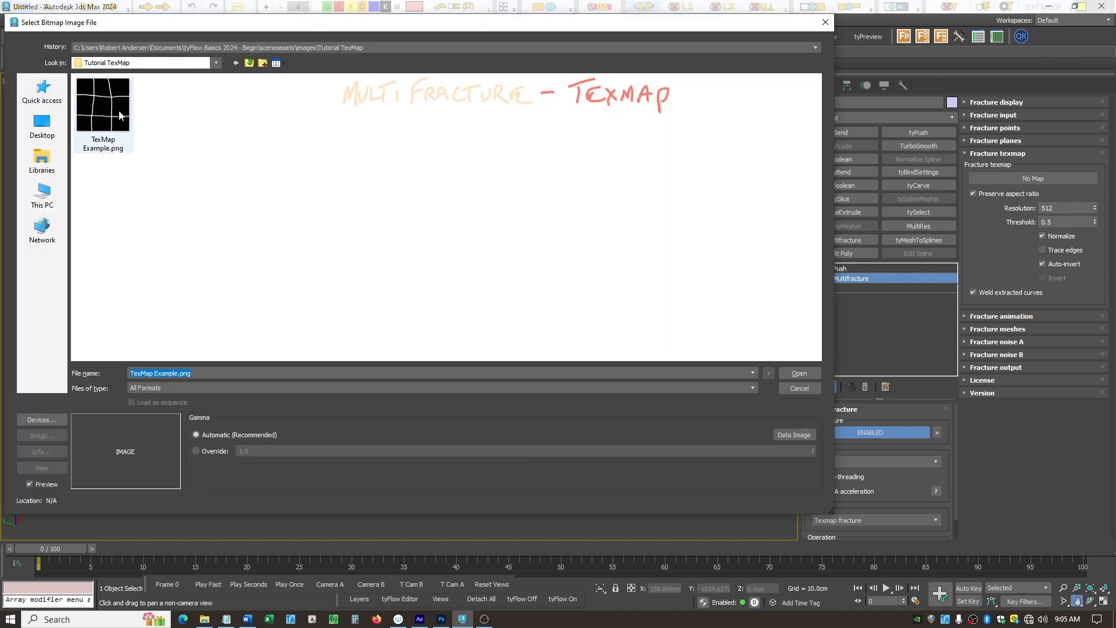
{"action": "left_click", "coordinate": [797, 376]}
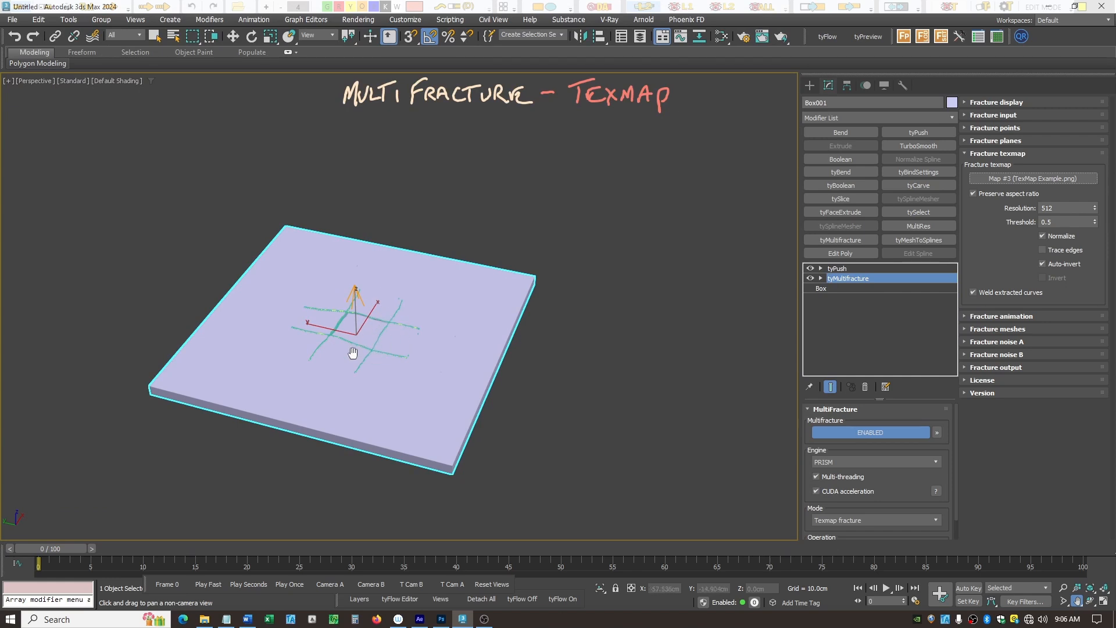
Scale up the tyMultifracture gizmo uniformly until the texmap's grid of cuts spans the whole slab
{"action": "left_click", "coordinate": [821, 278]}
{"action": "left_click", "coordinate": [845, 289]}
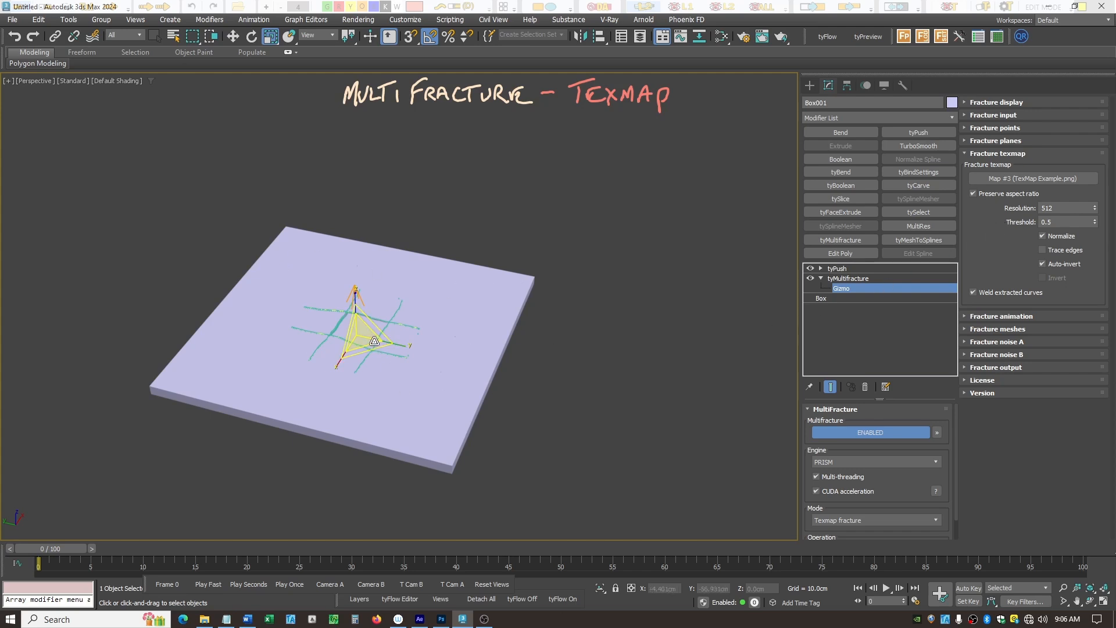
{"action": "left_click_drag", "start_coordinate": [358, 334], "coordinate": [407, 236]}
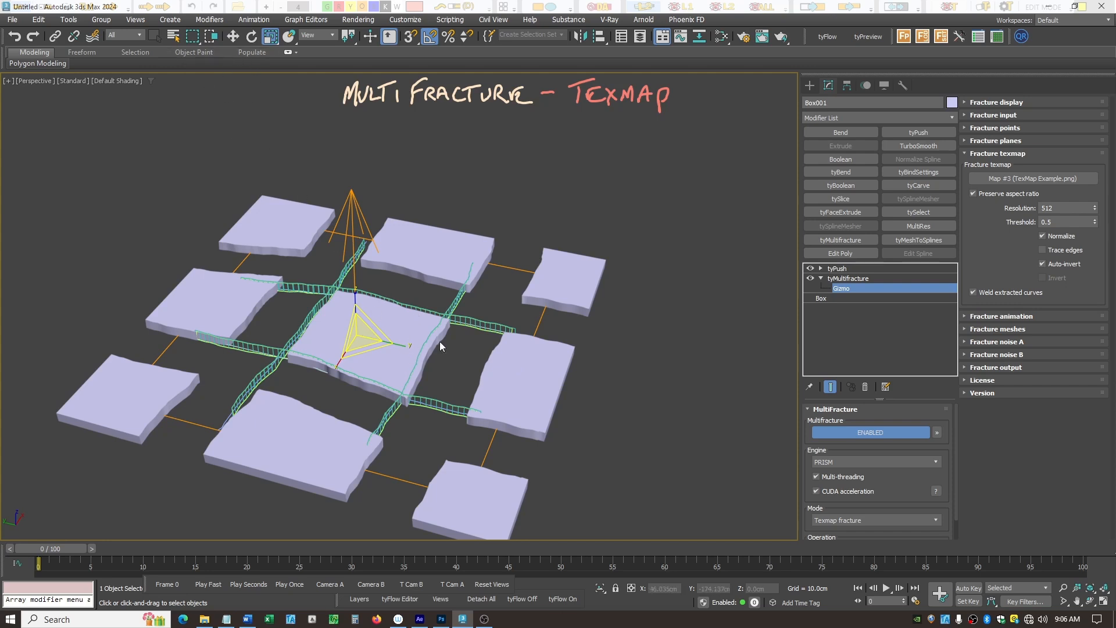
Move the fracture gizmo about 41 cm along Y and slightly along X to shift the cuts across the slab
{"action": "left_click", "coordinate": [233, 37]}
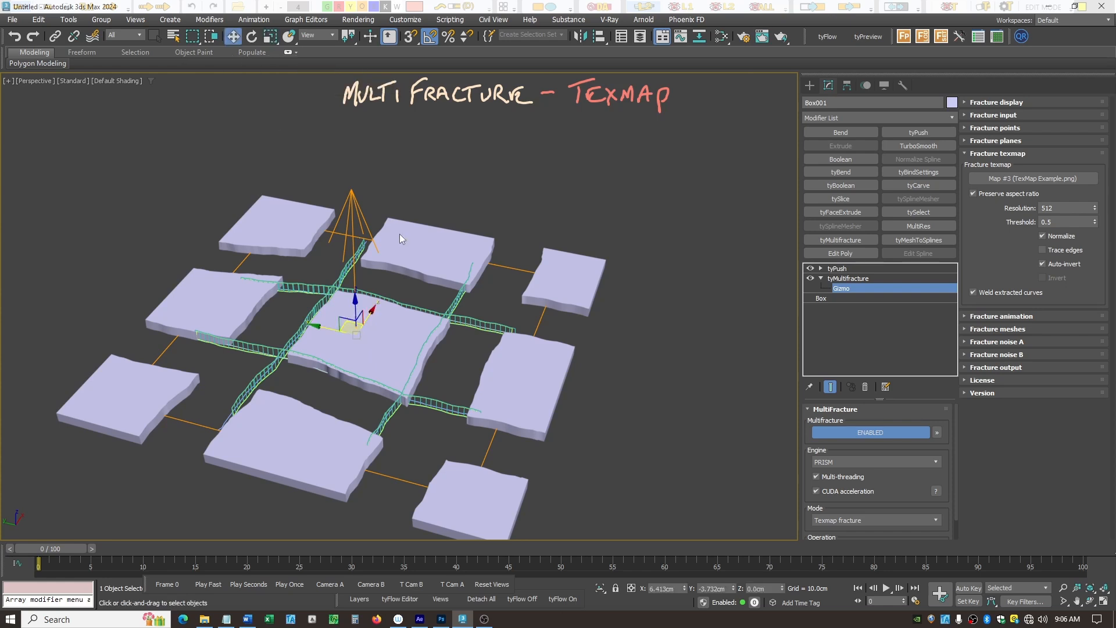
{"action": "mouse_move", "coordinate": [317, 324]}
{"action": "left_mouse_down"}
{"action": "mouse_move", "coordinate": [247, 311]}
{"action": "mouse_move", "coordinate": [357, 326]}
{"action": "mouse_move", "coordinate": [303, 332]}
{"action": "left_mouse_up"}
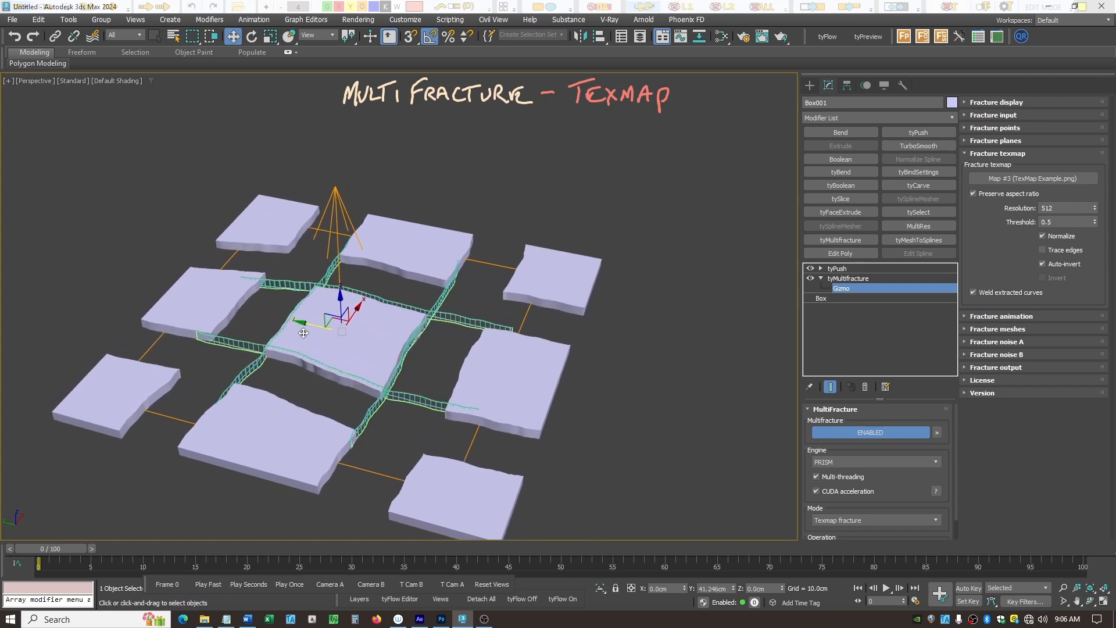
{"action": "mouse_move", "coordinate": [359, 307]}
{"action": "left_mouse_down"}
{"action": "mouse_move", "coordinate": [344, 305]}
{"action": "mouse_move", "coordinate": [393, 250]}
{"action": "mouse_move", "coordinate": [356, 316]}
{"action": "mouse_move", "coordinate": [340, 317]}
{"action": "mouse_move", "coordinate": [367, 310]}
{"action": "left_mouse_up"}
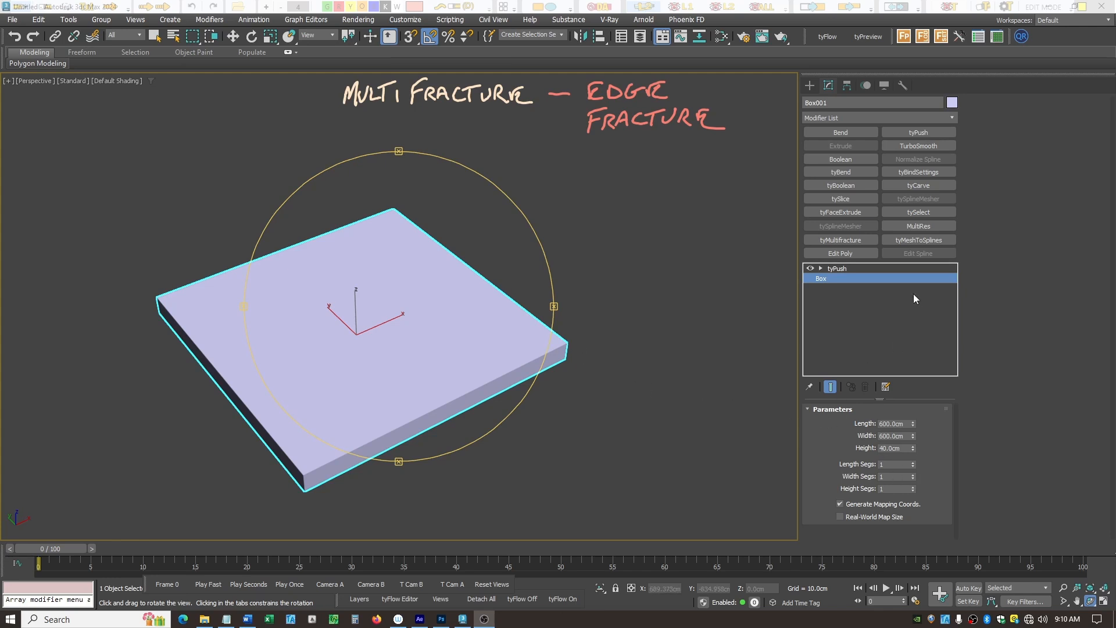
Add a tyMultifracture modifier between the 600 cm box and its tyPush, and set the mode to Edge fracture
{"action": "left_click", "coordinate": [855, 242]}
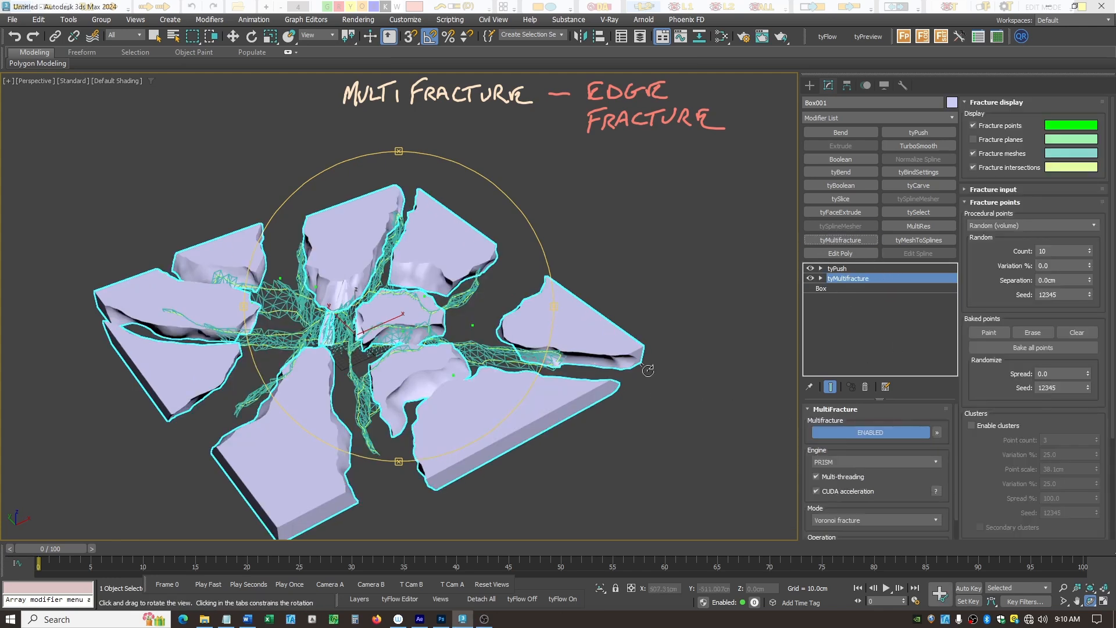
{"action": "left_click", "coordinate": [936, 519]}
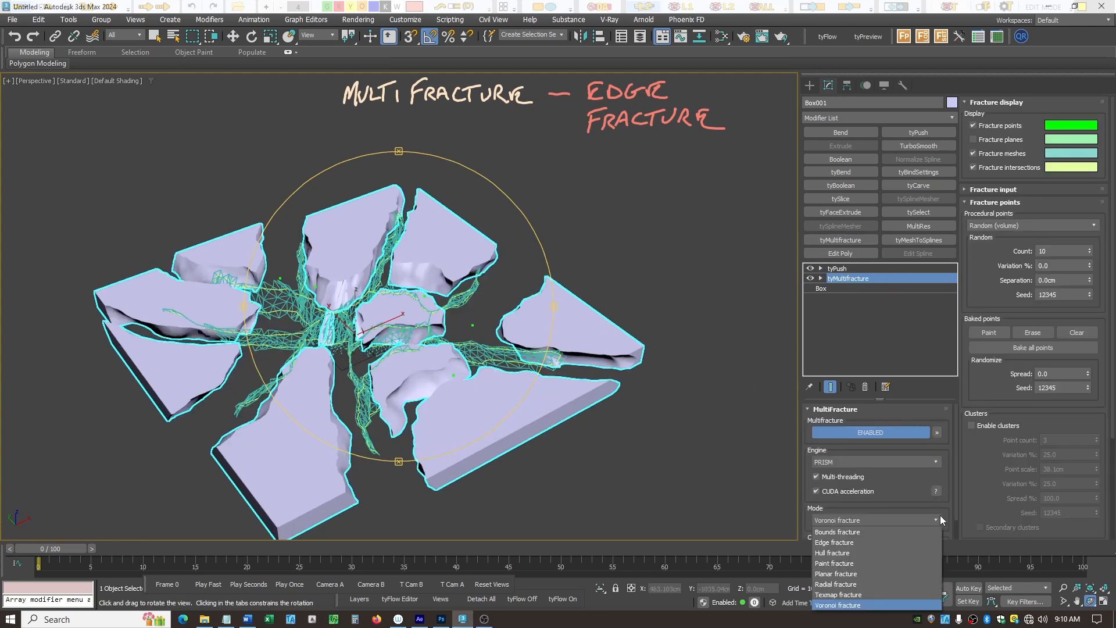
{"action": "left_click", "coordinate": [854, 543]}
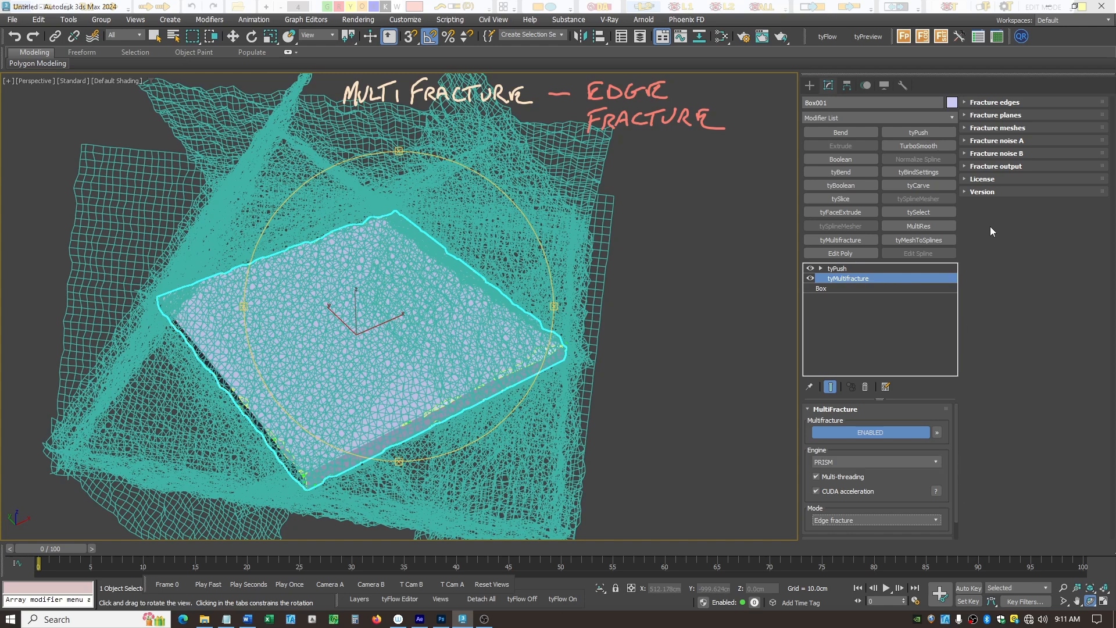
Hide the fracture points, fracture meshes and fracture intersections of the edge fracture
{"action": "scroll", "coordinate": [957, 470], "scroll_direction": "down", "scroll_amount": 1}
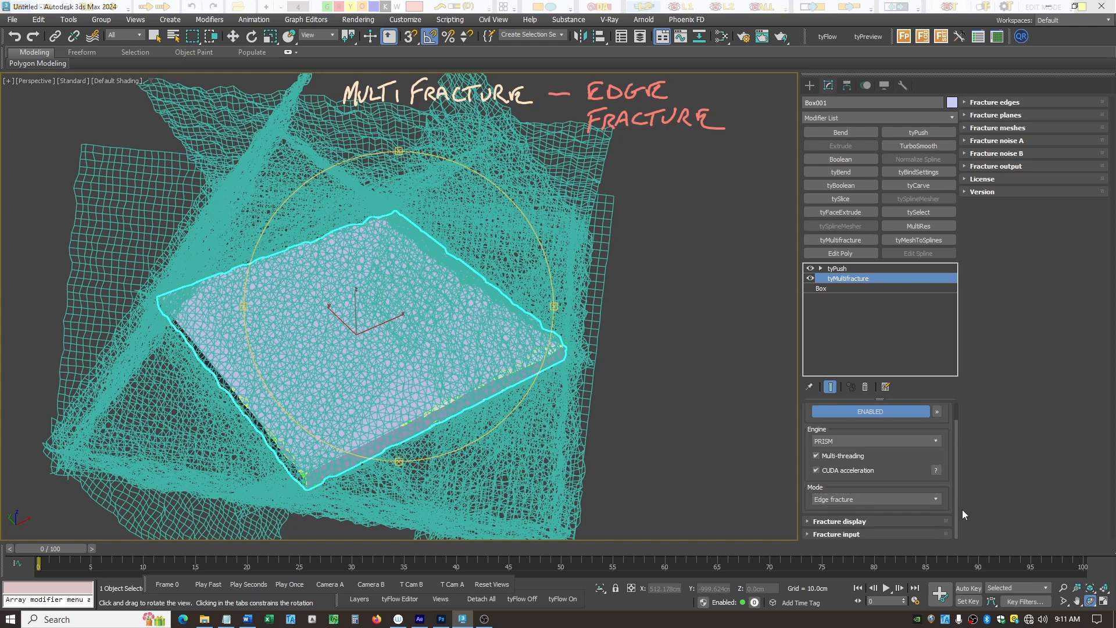
{"action": "left_click", "coordinate": [810, 521]}
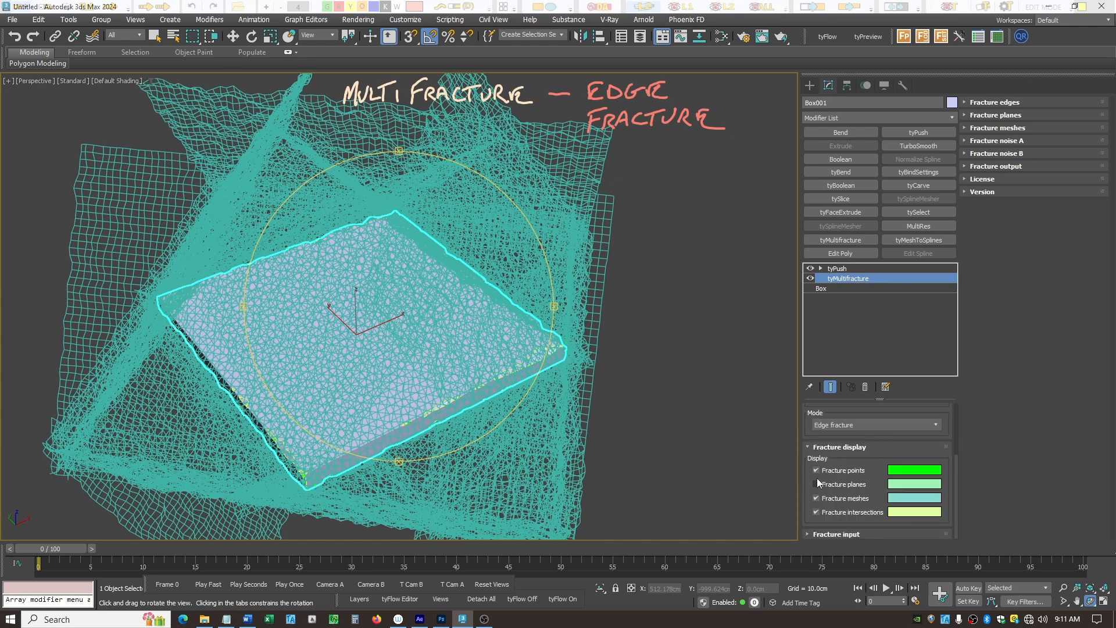
{"action": "left_click", "coordinate": [816, 471]}
{"action": "left_click", "coordinate": [816, 499]}
{"action": "left_click", "coordinate": [816, 512]}
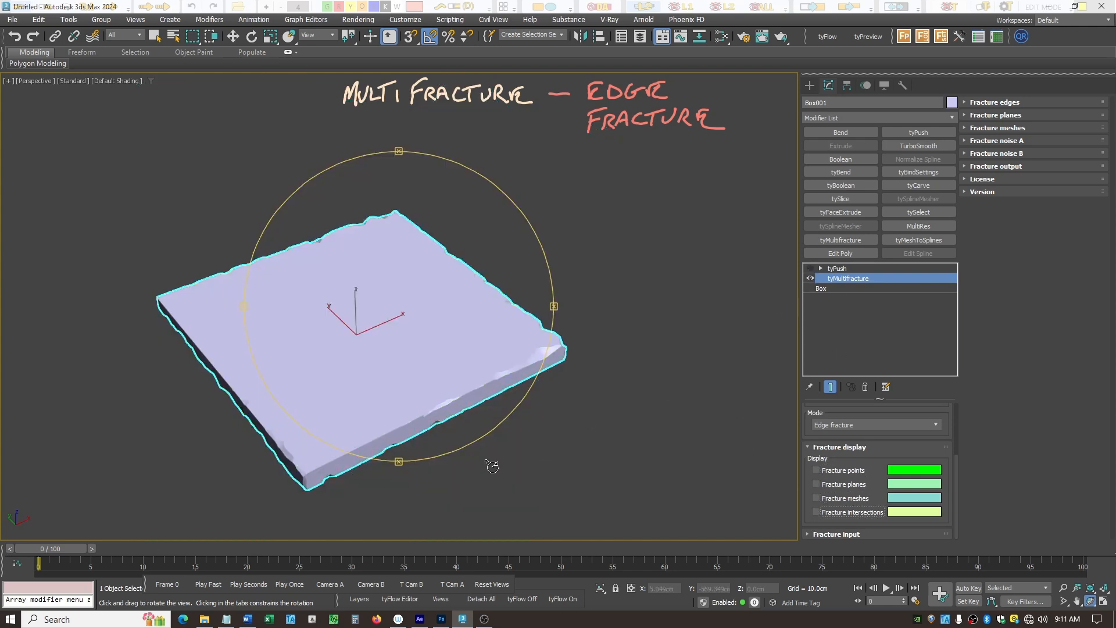
{"action": "left_click_drag", "start_coordinate": [464, 443], "coordinate": [386, 334]}
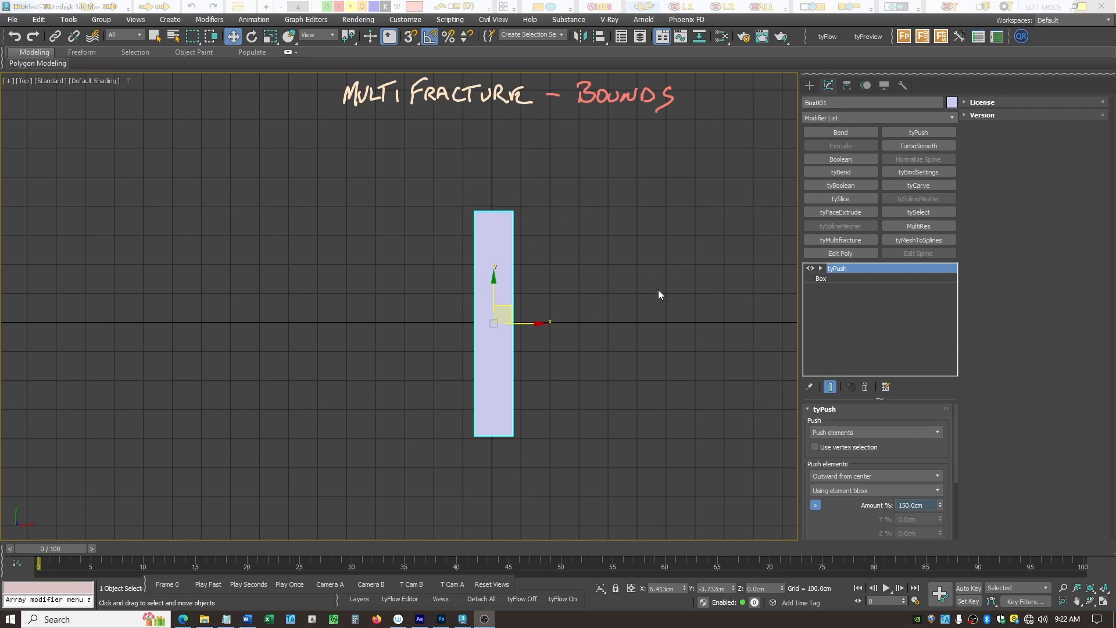
Add a tyMultifracture modifier between the long narrow box and its tyPush, and set the mode to Bounds fracture
{"action": "left_click", "coordinate": [852, 242]}
{"action": "left_click_drag", "start_coordinate": [863, 270], "coordinate": [854, 287]}
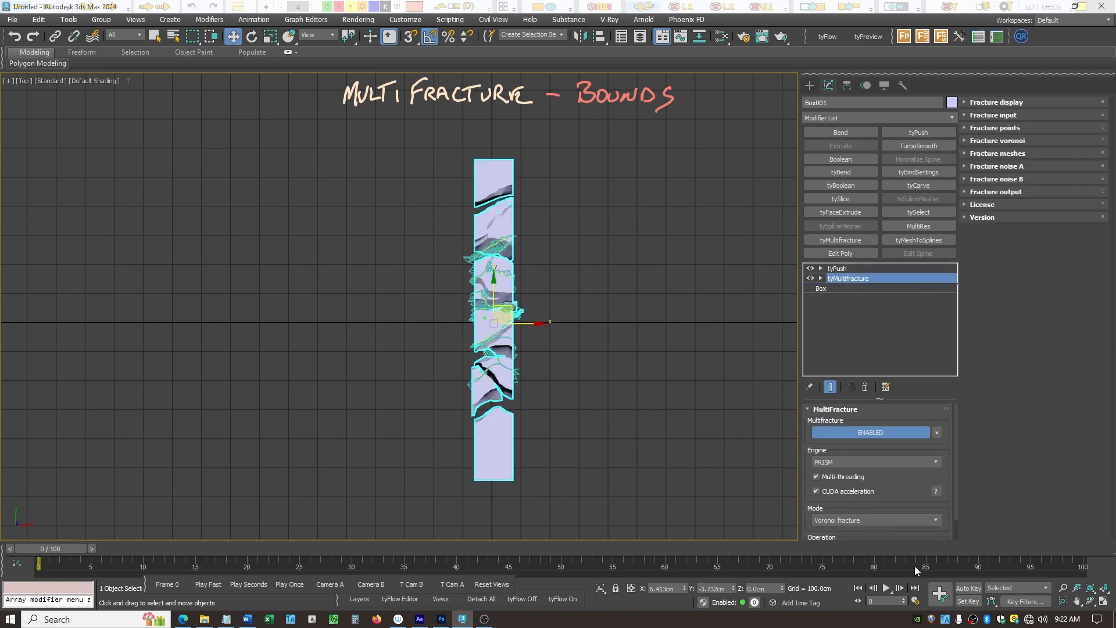
{"action": "left_click", "coordinate": [931, 521]}
{"action": "left_click", "coordinate": [848, 534]}
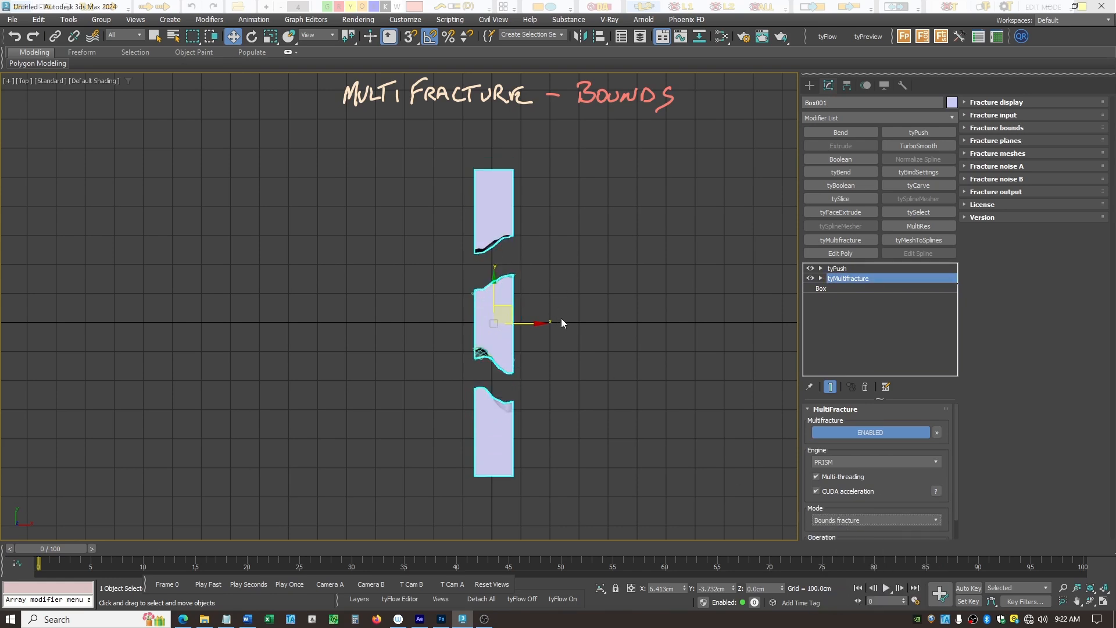
Try a Fracture noise A strength of 1 cm on the bounds fracture, then set it to 3 cm
{"action": "left_click", "coordinate": [967, 168]}
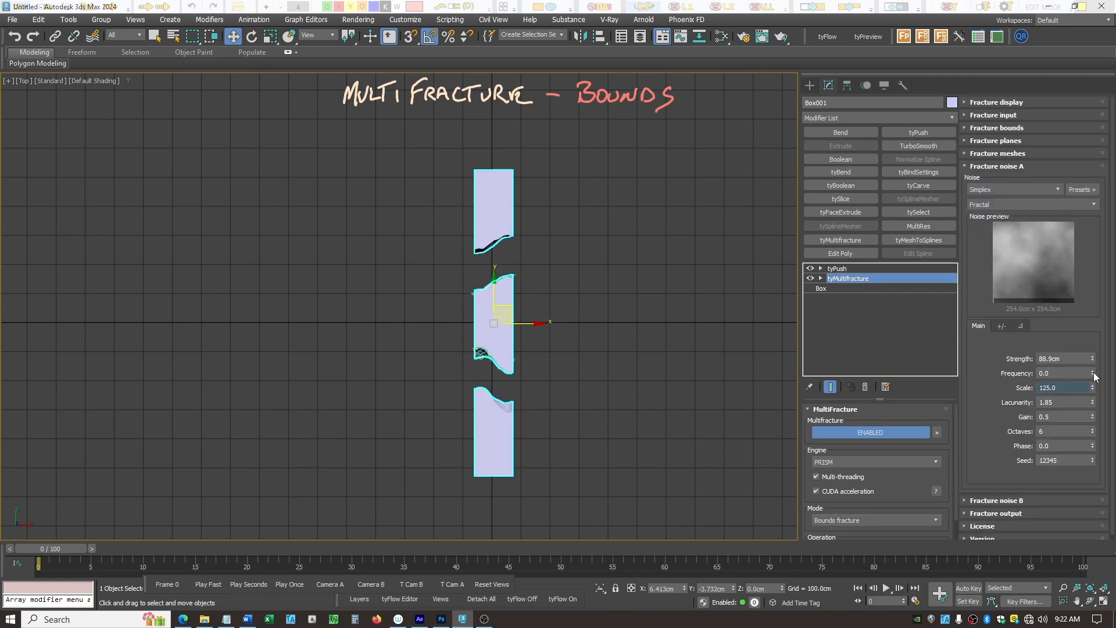
{"action": "left_click", "coordinate": [1052, 359]}
{"action": "type", "text": "1"}
{"action": "key", "text": "Return"}
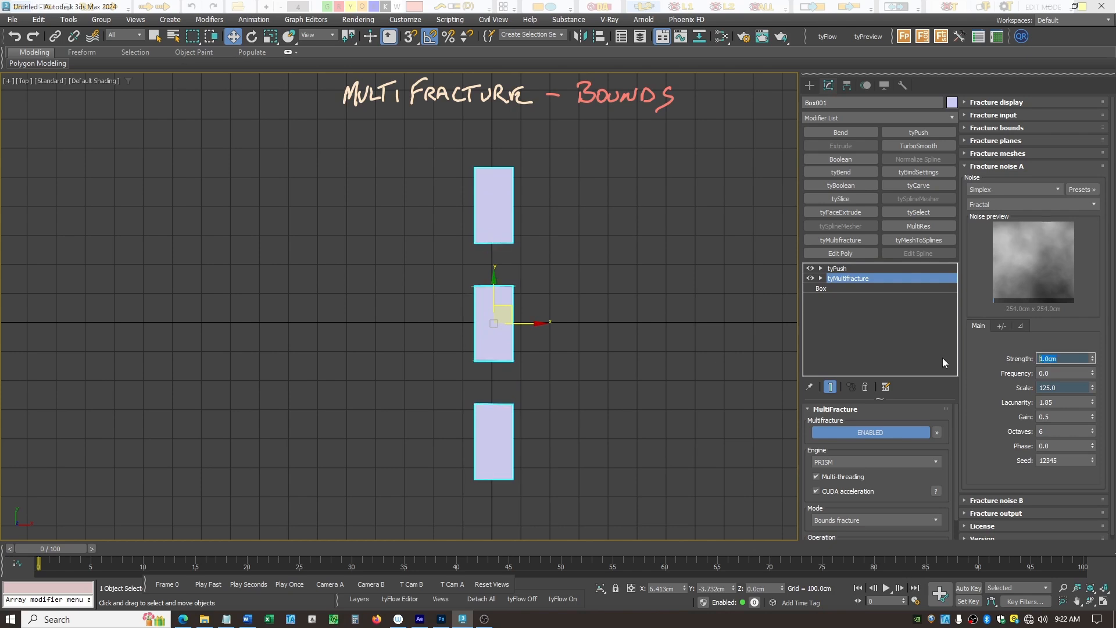
{"action": "type", "text": "3"}
{"action": "key", "text": "Return"}
Set the bounds fracture to slice the box along its second-longest axis
{"action": "left_click", "coordinate": [965, 128]}
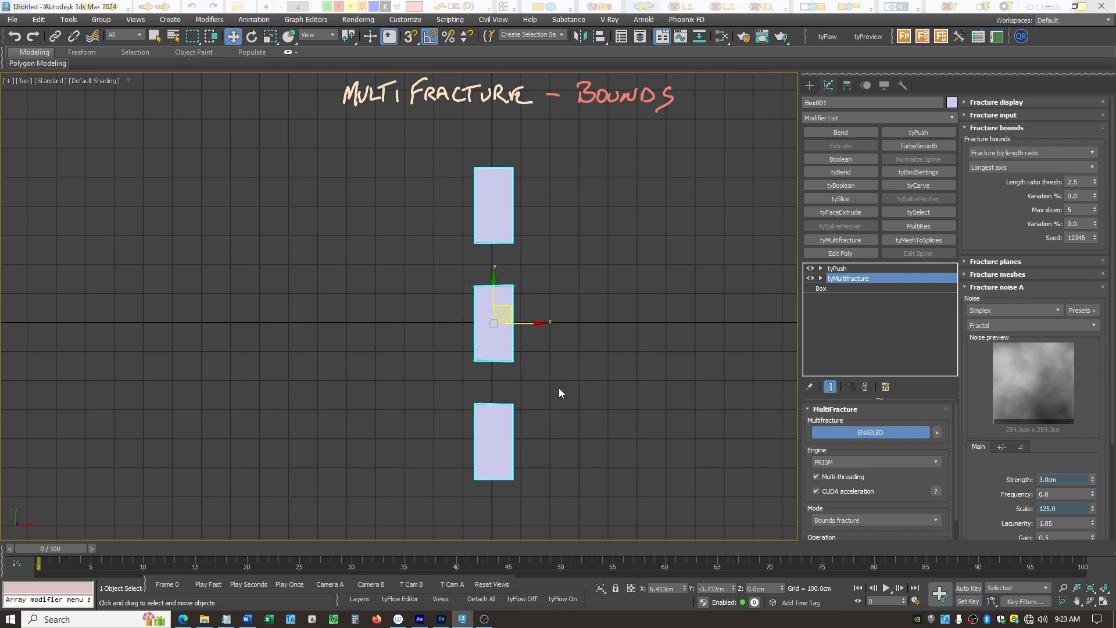
{"action": "left_click", "coordinate": [1084, 166]}
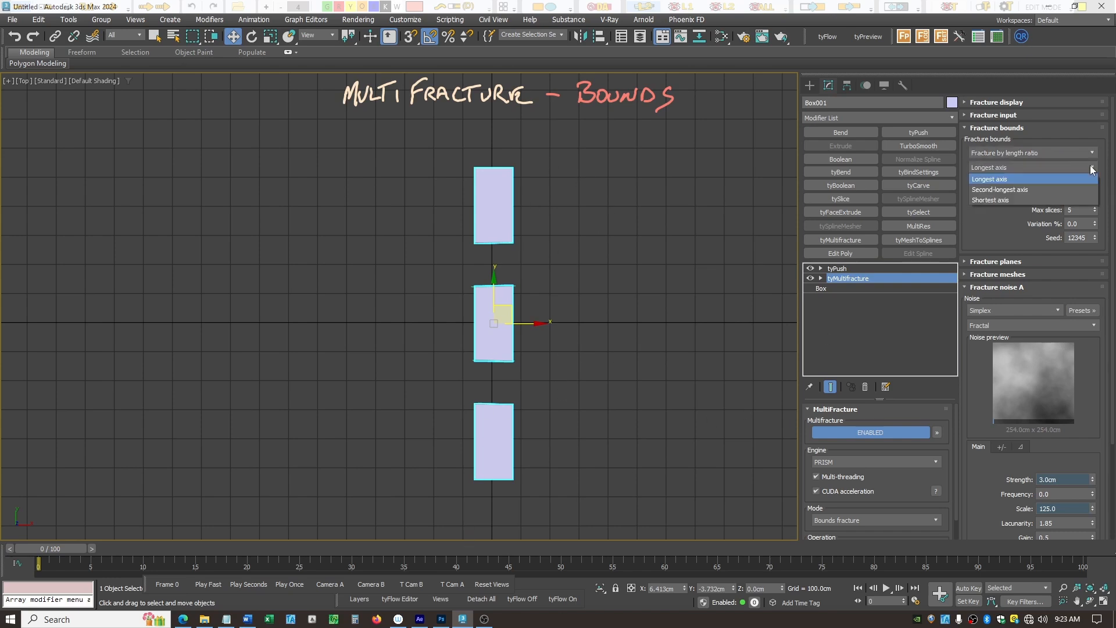
{"action": "left_click", "coordinate": [1010, 190]}
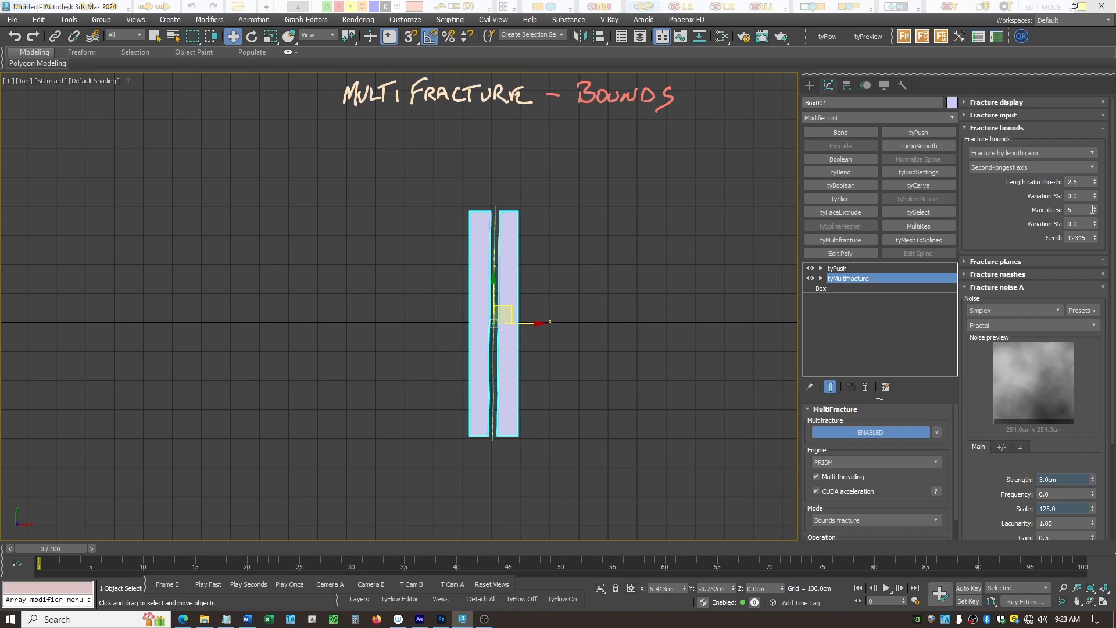
Set the bounds fracture's max slices to 10 and its length ratio threshold to 1
{"action": "double_click", "coordinate": [1085, 210]}
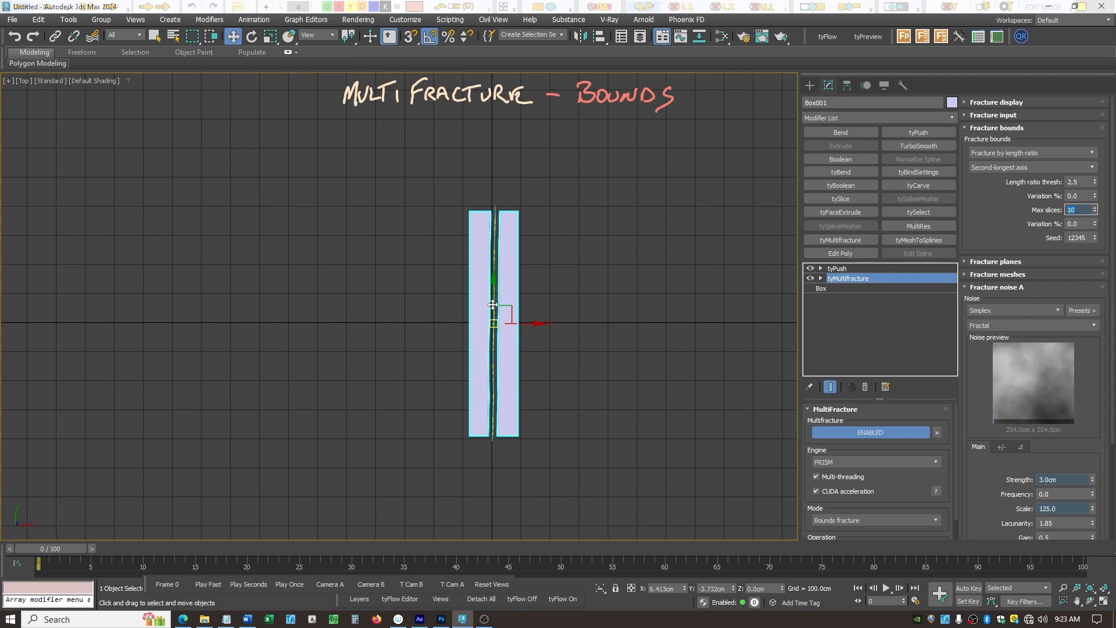
{"action": "left_click", "coordinate": [1081, 180]}
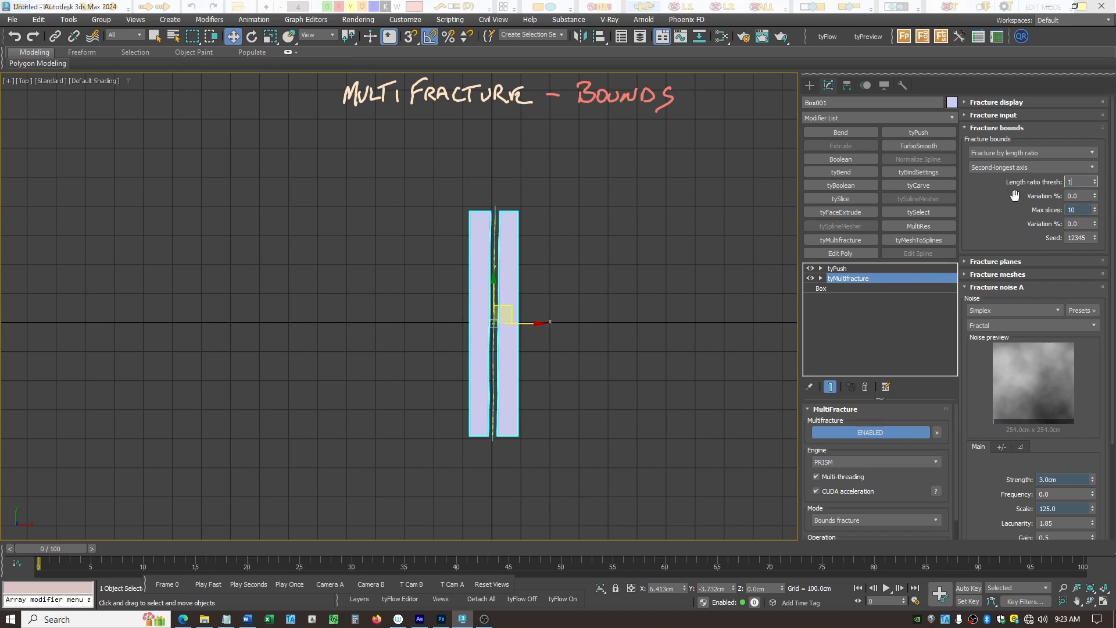
{"action": "type", "text": "1"}
{"action": "key", "text": "Return"}
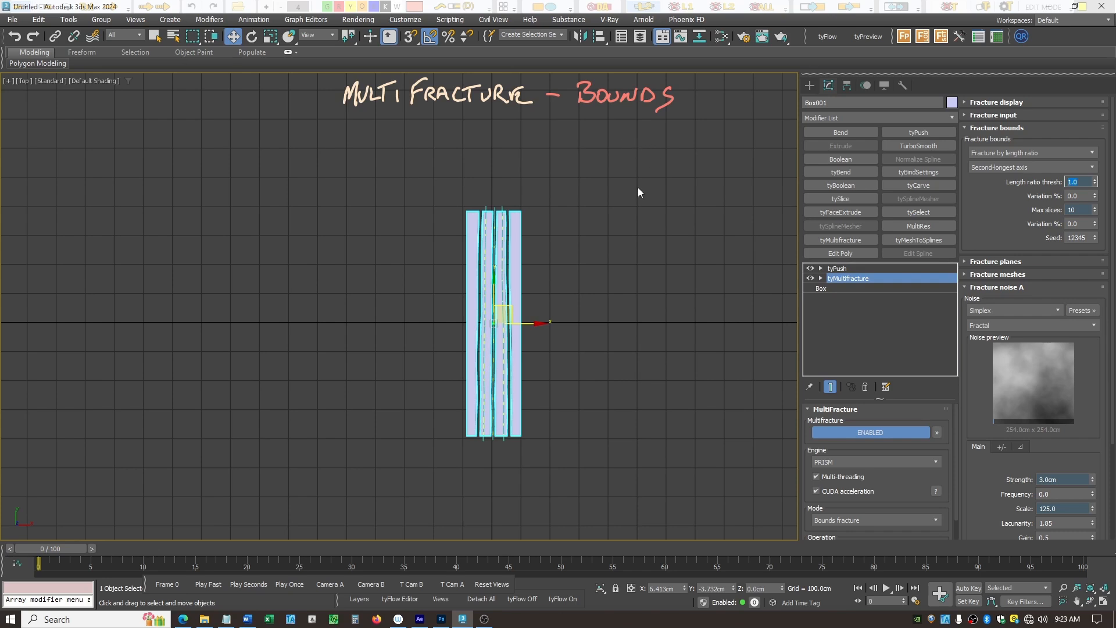
Switch the bounds fracture's slicing direction to the longest axis
{"action": "left_click", "coordinate": [1084, 168]}
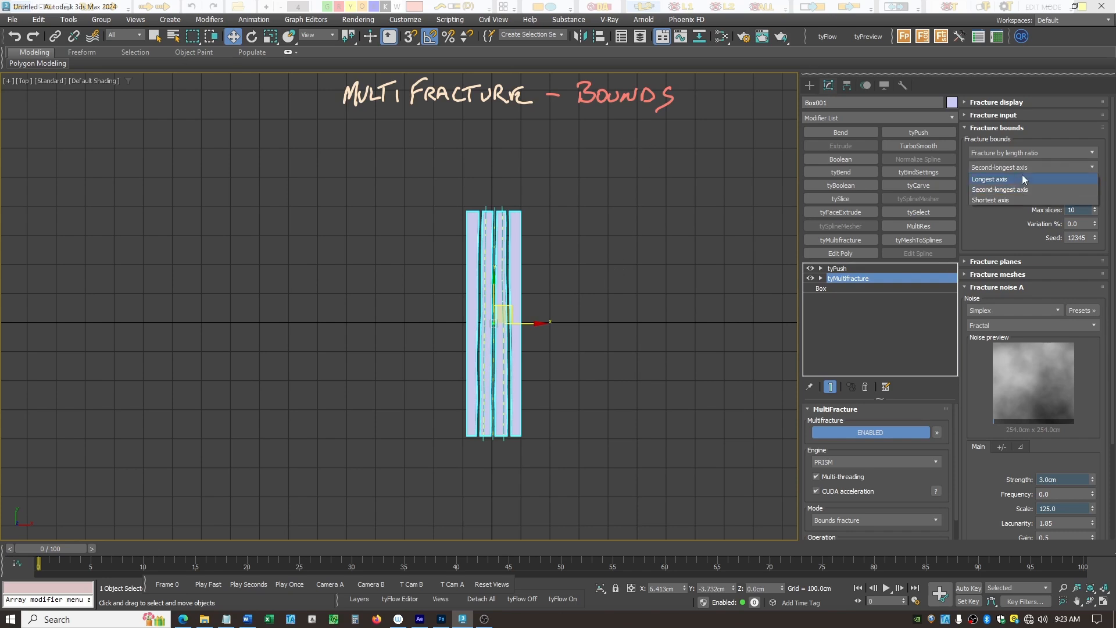
{"action": "left_click", "coordinate": [1021, 180]}
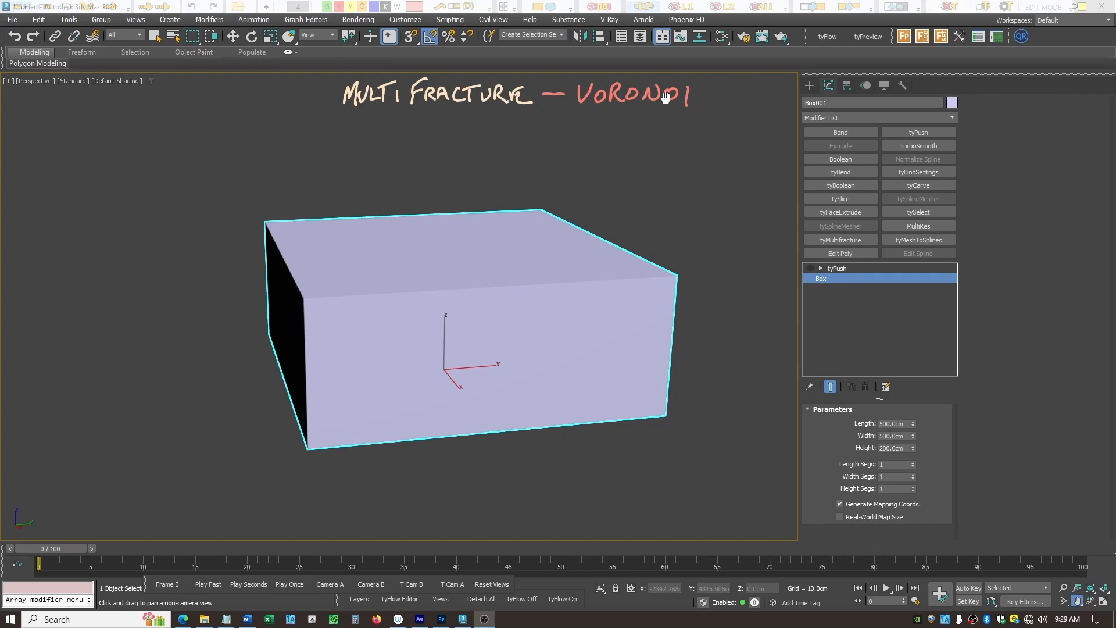
Add a tyMultifracture modifier to the 200 cm high box and enable the tyPush above it to separate the Voronoi pieces
{"action": "left_click", "coordinate": [855, 240]}
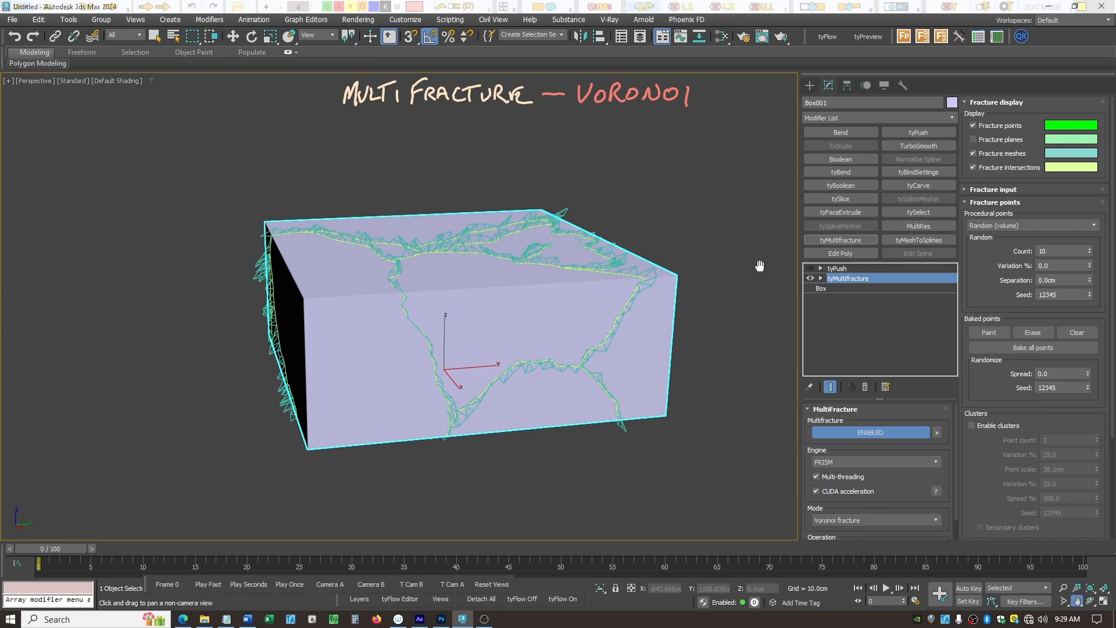
{"action": "left_click", "coordinate": [810, 268]}
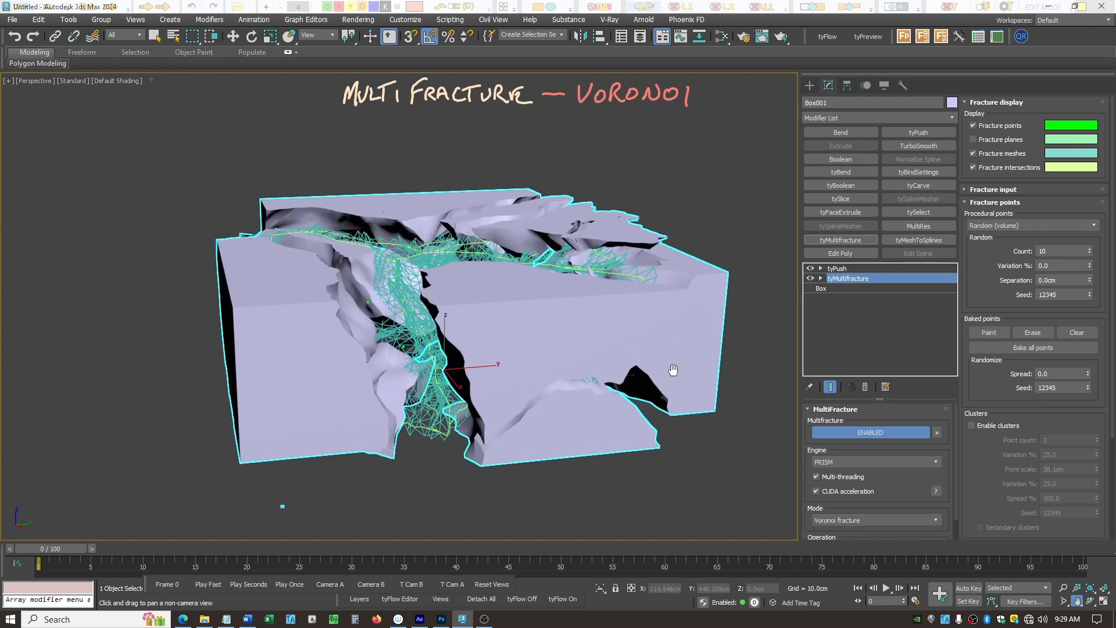
Set the Voronoi fracture's Fracture noise A strength to 30 cm
{"action": "left_click", "coordinate": [969, 104]}
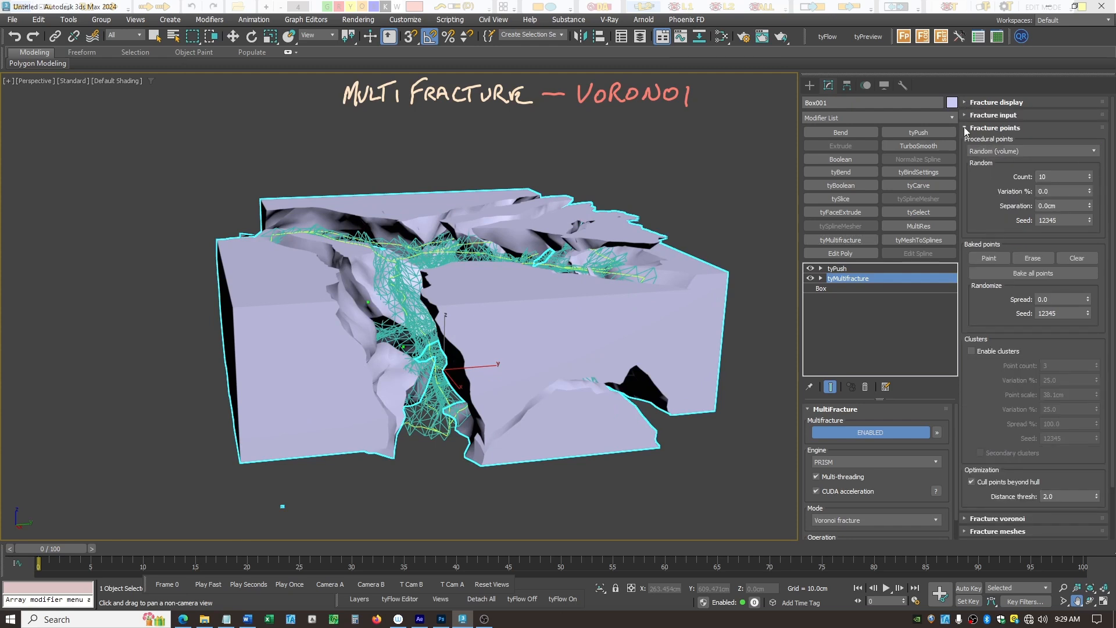
{"action": "left_click", "coordinate": [967, 129]}
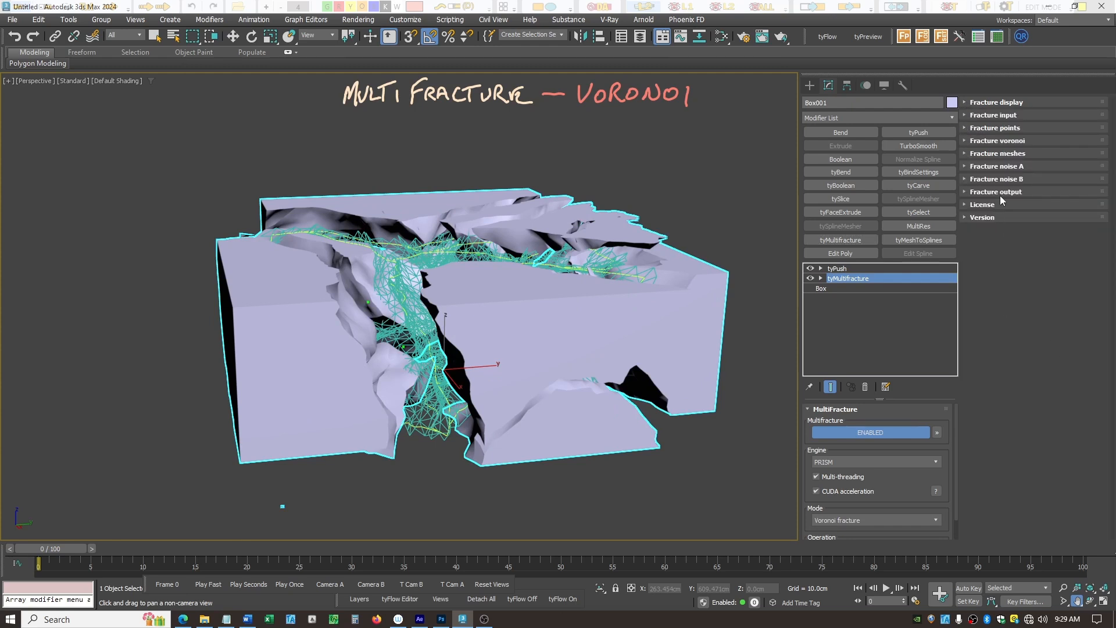
{"action": "left_click", "coordinate": [972, 167]}
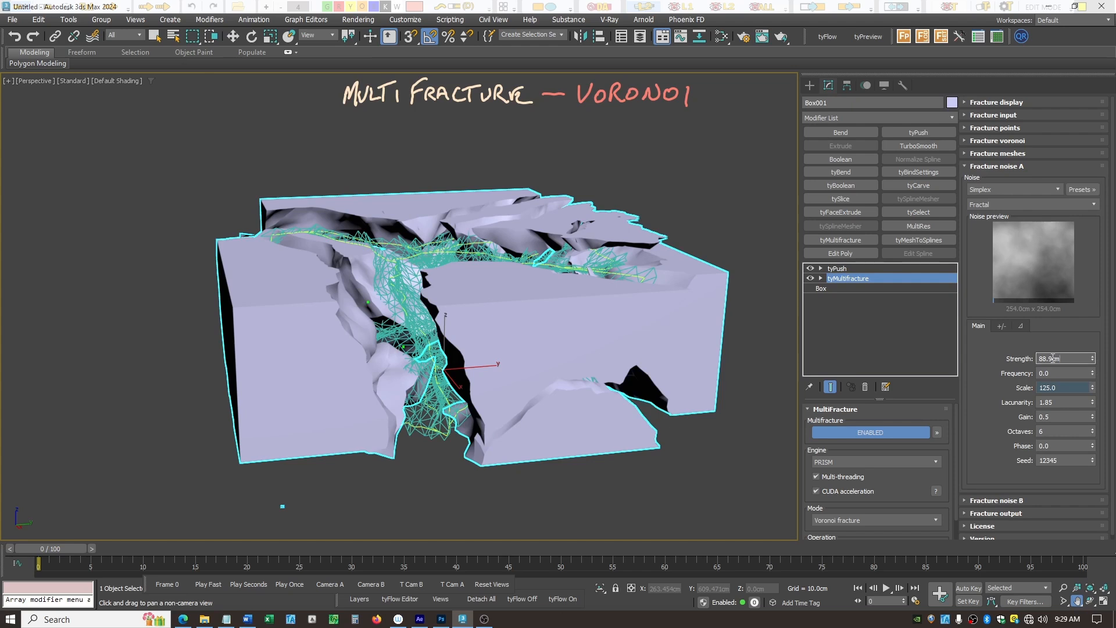
{"action": "type", "text": "30"}
{"action": "key", "text": "Return"}
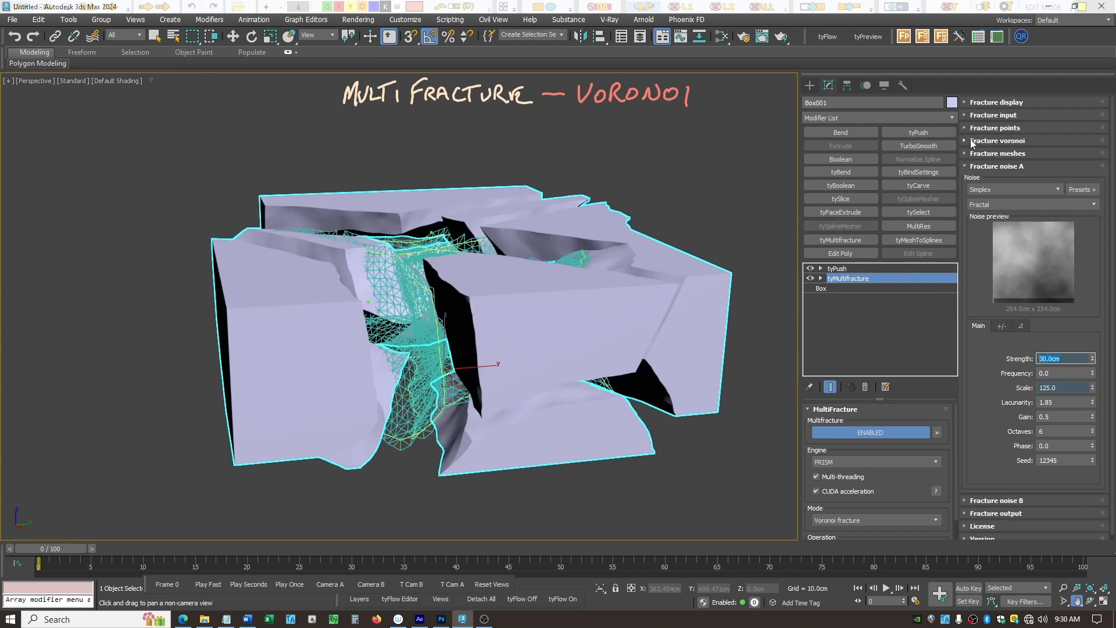
Hide the fracture points, fracture meshes and fracture intersections of the Voronoi fracture
{"action": "left_click", "coordinate": [966, 103]}
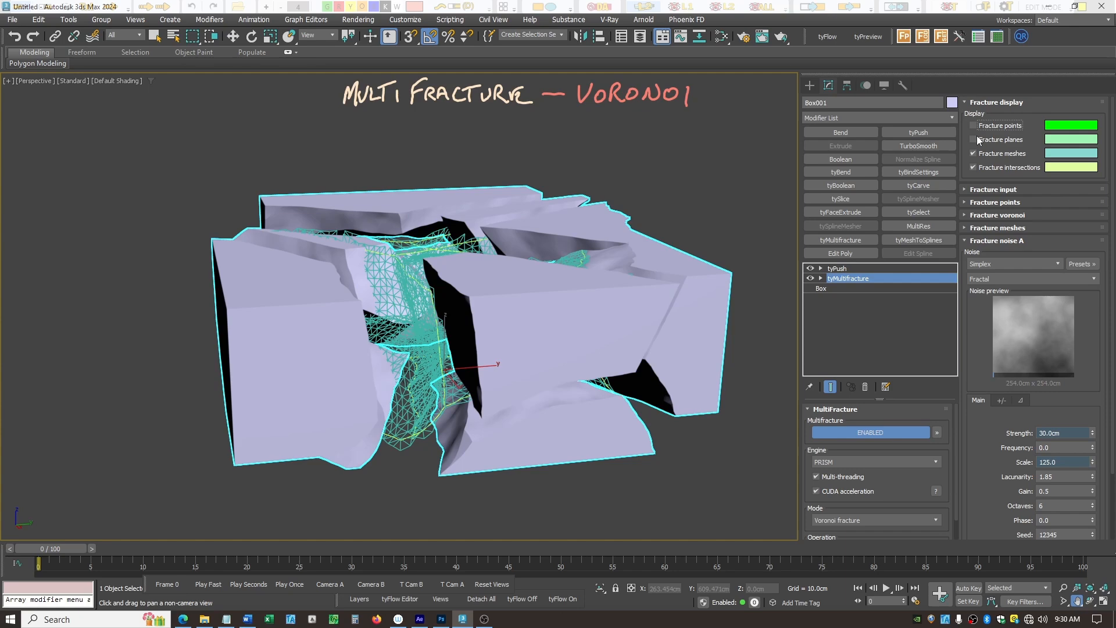
{"action": "left_click", "coordinate": [974, 154]}
{"action": "left_click", "coordinate": [973, 167]}
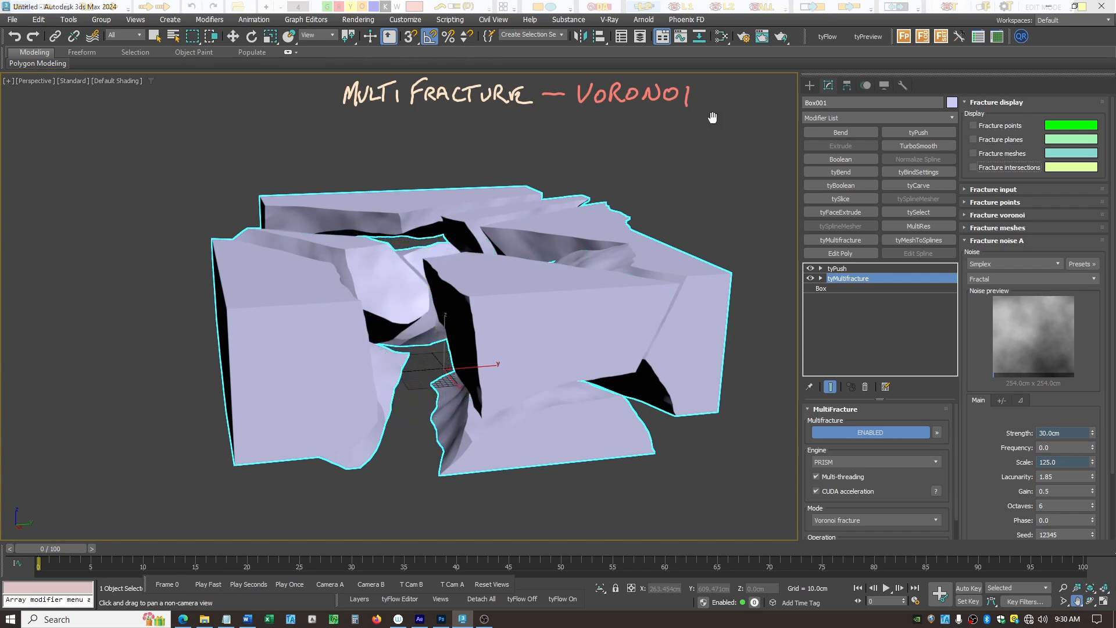
Display the viewport in Wireframe Override to inspect the mesh of the Voronoi pieces
{"action": "left_click", "coordinate": [112, 82]}
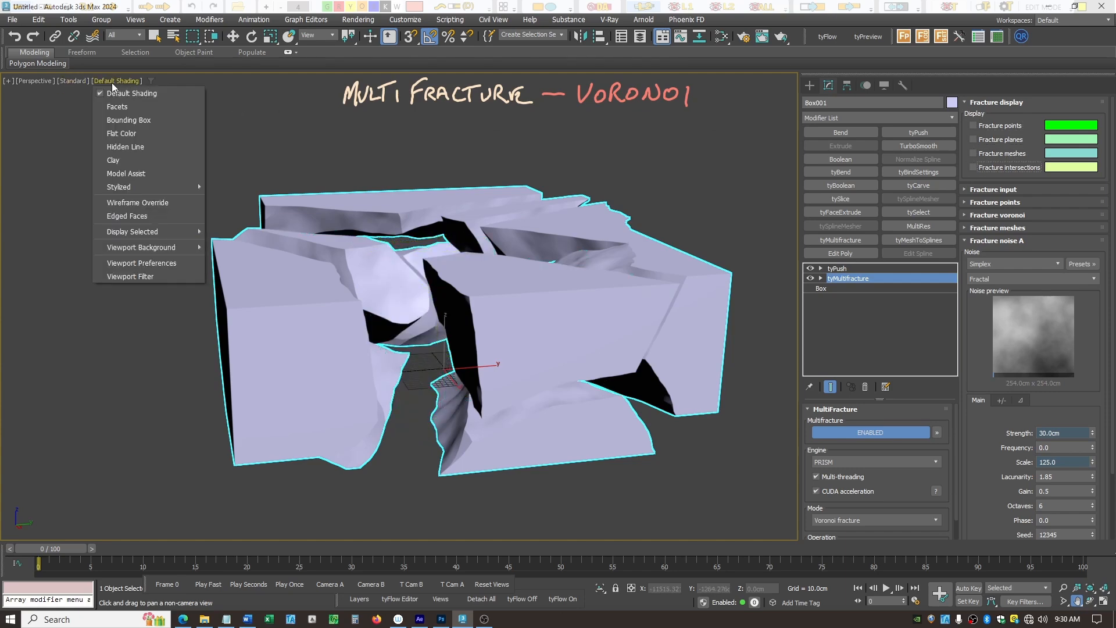
{"action": "left_click", "coordinate": [151, 205]}
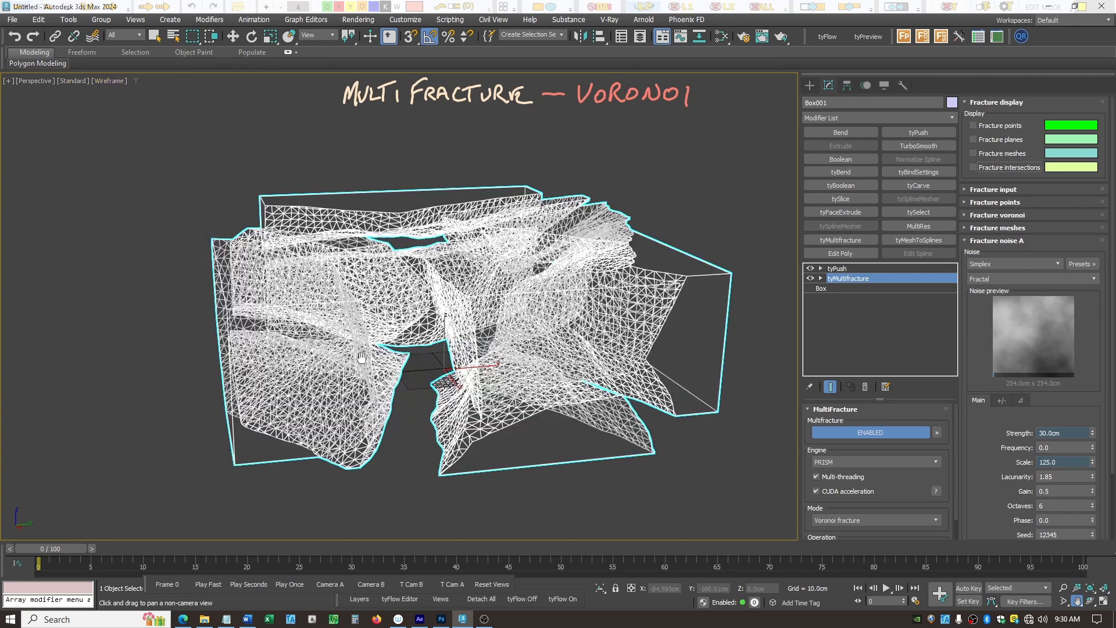
{"action": "left_click", "coordinate": [1090, 601]}
{"action": "left_click_drag", "start_coordinate": [428, 404], "coordinate": [474, 412]}
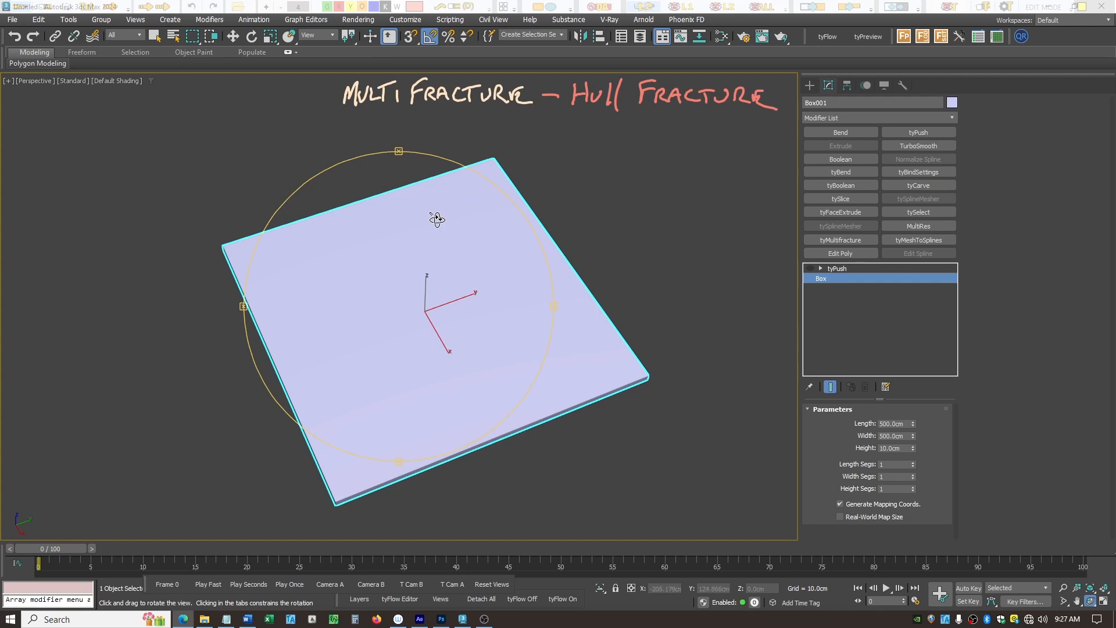
Add a tyMultifracture modifier between the 10 cm high box and its tyPush, and set the mode to Hull fracture
{"action": "left_click", "coordinate": [855, 239]}
{"action": "left_click", "coordinate": [930, 519]}
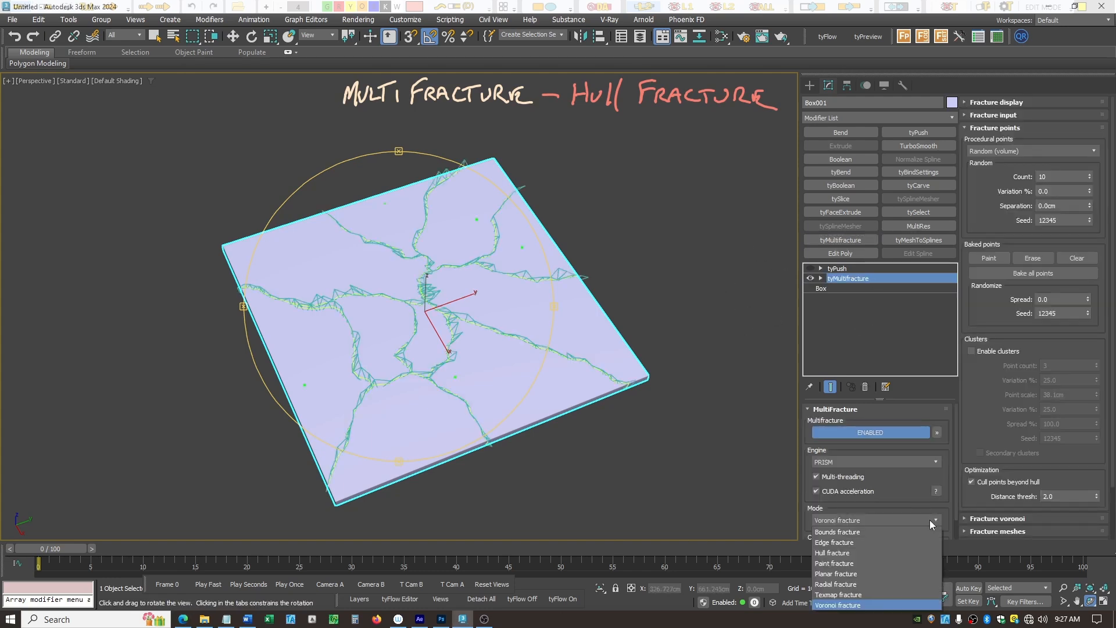
{"action": "left_click", "coordinate": [849, 555]}
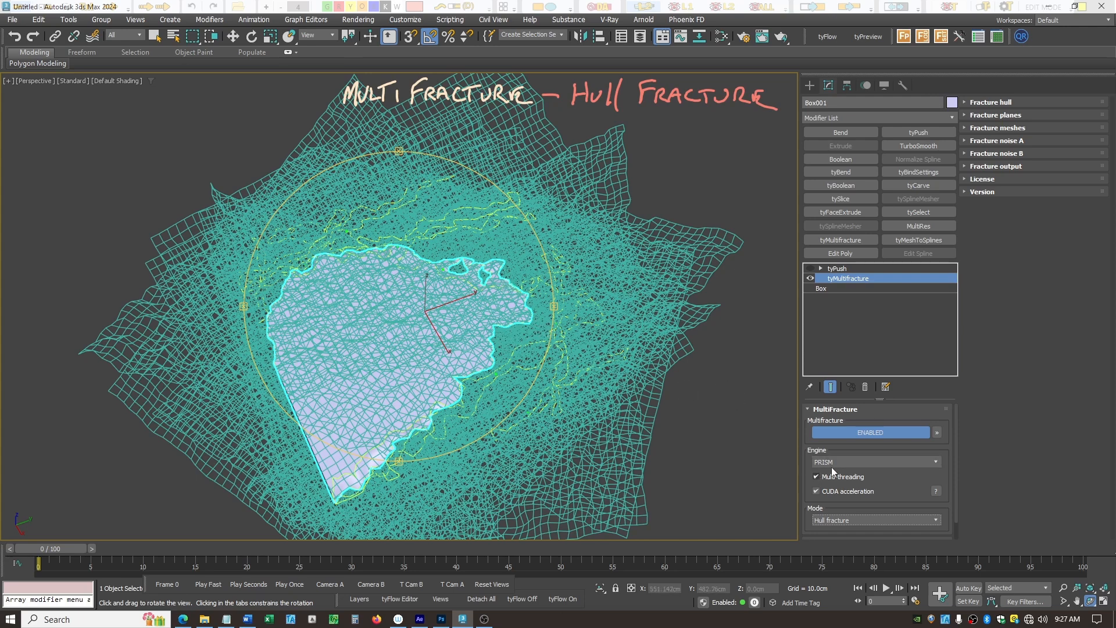
Hide the fracture points, fracture meshes and fracture intersections of the hull fracture and examine the broken slab
{"action": "left_click_drag", "start_coordinate": [957, 471], "coordinate": [960, 526]}
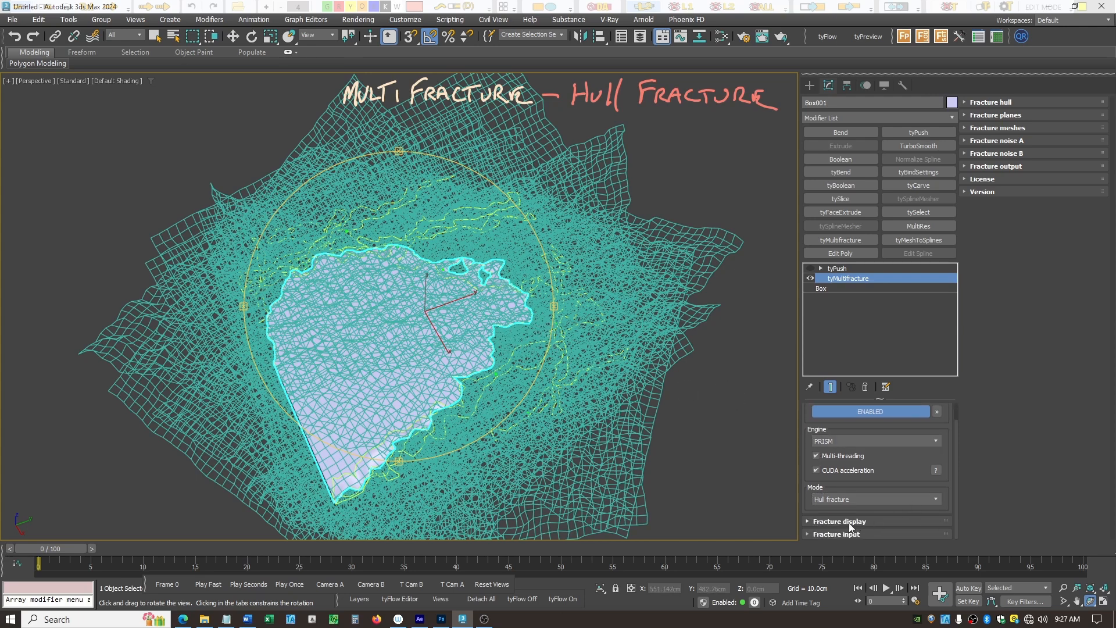
{"action": "left_click", "coordinate": [812, 523]}
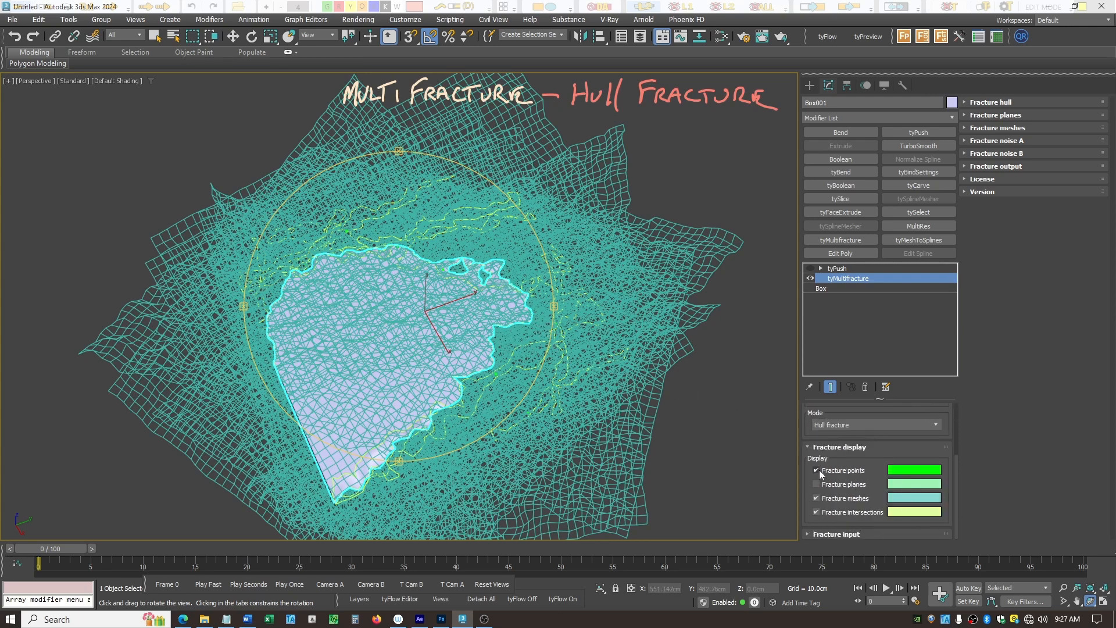
{"action": "left_click", "coordinate": [816, 469]}
{"action": "left_click", "coordinate": [817, 499]}
{"action": "left_click", "coordinate": [816, 512]}
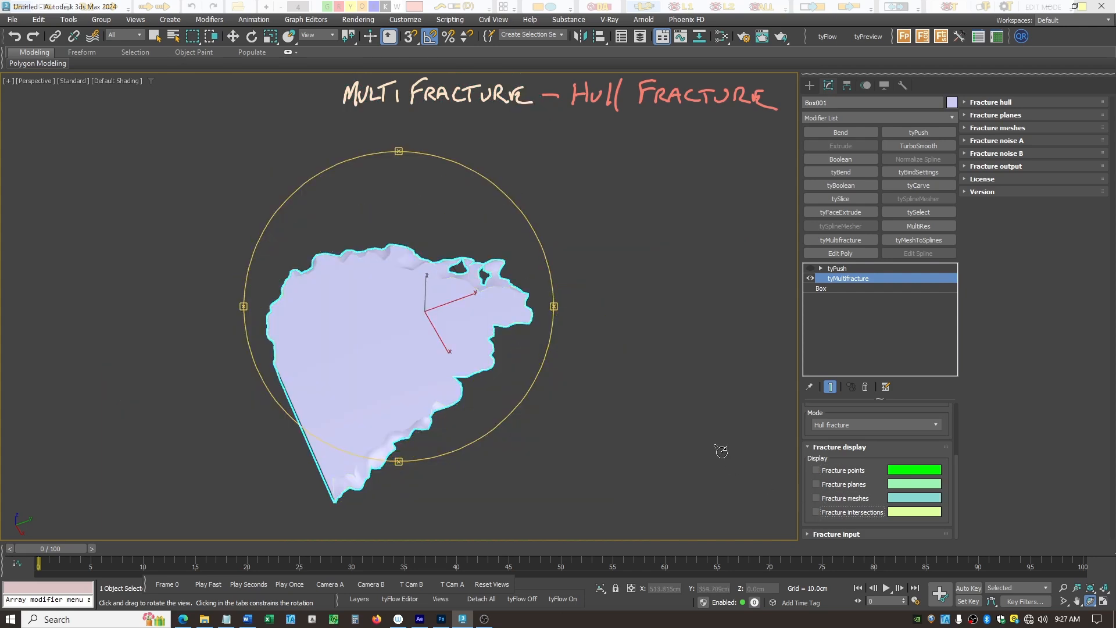
{"action": "mouse_move", "coordinate": [498, 424]}
{"action": "left_mouse_down"}
{"action": "mouse_move", "coordinate": [413, 258]}
{"action": "mouse_move", "coordinate": [410, 291]}
{"action": "mouse_move", "coordinate": [500, 416]}
{"action": "mouse_move", "coordinate": [481, 419]}
{"action": "mouse_move", "coordinate": [491, 417]}
{"action": "mouse_move", "coordinate": [500, 442]}
{"action": "left_mouse_up"}
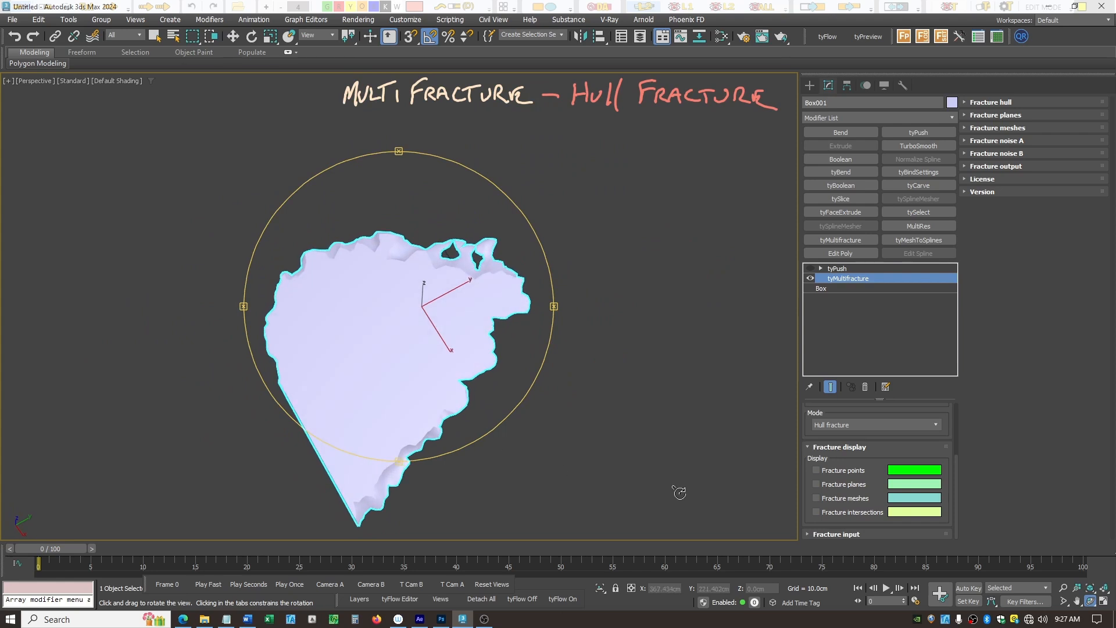
Set the number of hull fracture points to 5 and view the slab's chipped edges from a lower angle
{"action": "left_click", "coordinate": [966, 103]}
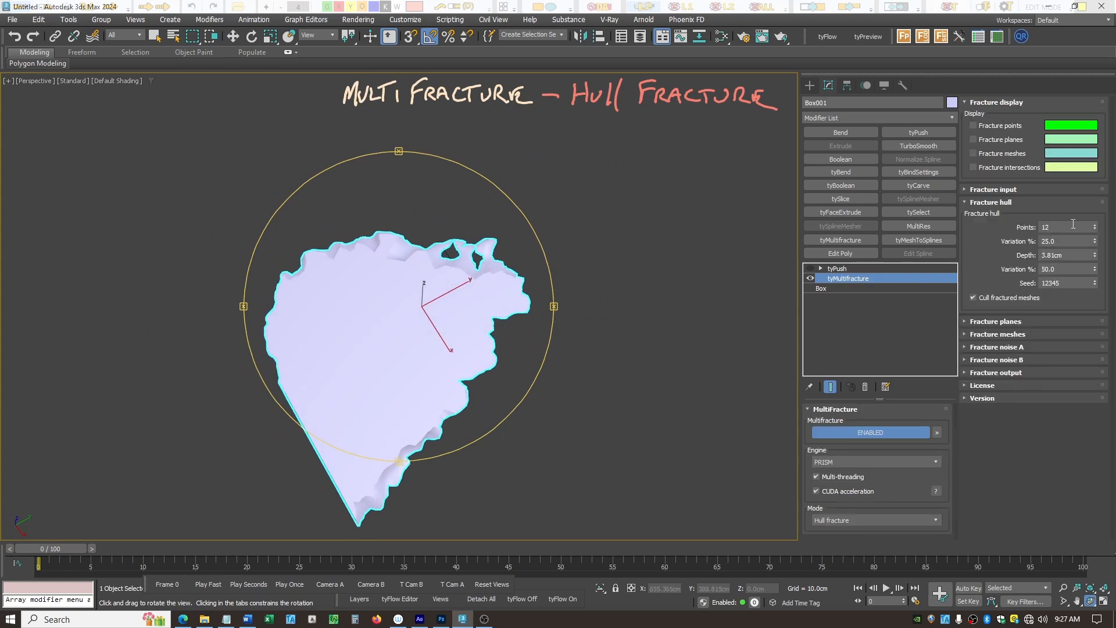
{"action": "type", "text": "5"}
{"action": "key", "text": "Return"}
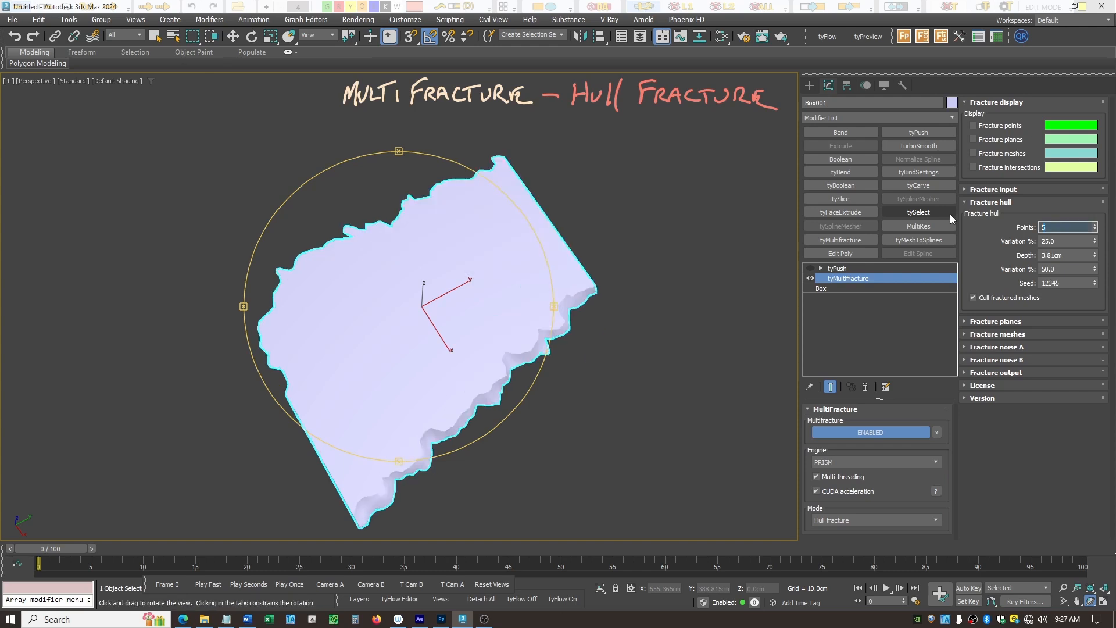
{"action": "left_click_drag", "start_coordinate": [499, 357], "coordinate": [417, 308]}
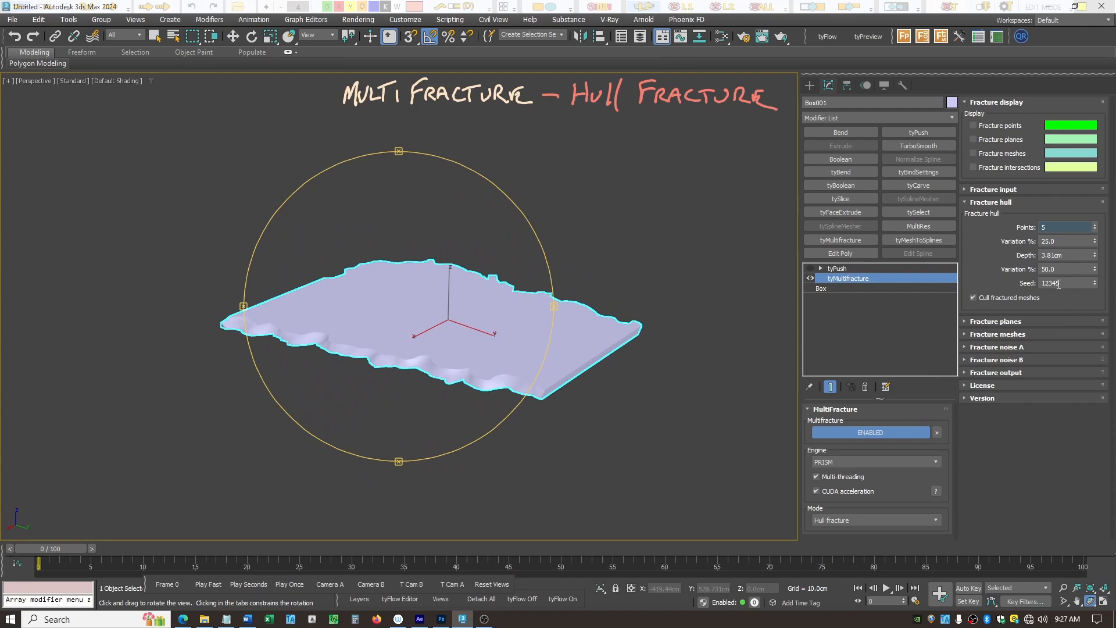
Reduce the hull fracture to 1 point and inspect the slab's chipped corner
{"action": "left_click", "coordinate": [1058, 227]}
{"action": "type", "text": "1"}
{"action": "key", "text": "Return"}
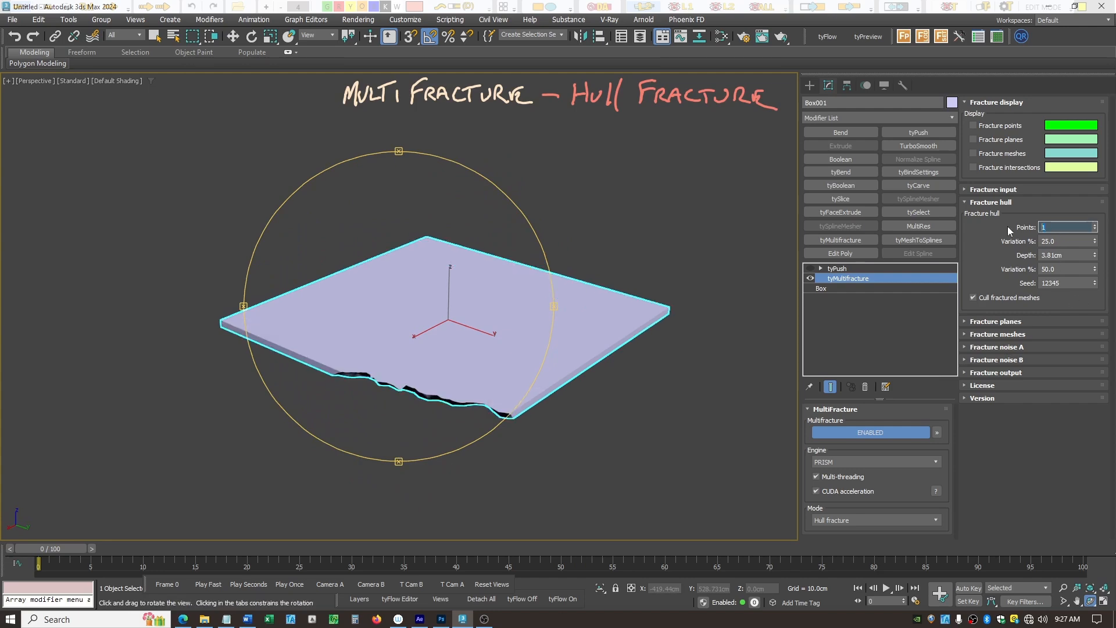
{"action": "left_click_drag", "start_coordinate": [501, 386], "coordinate": [530, 407]}
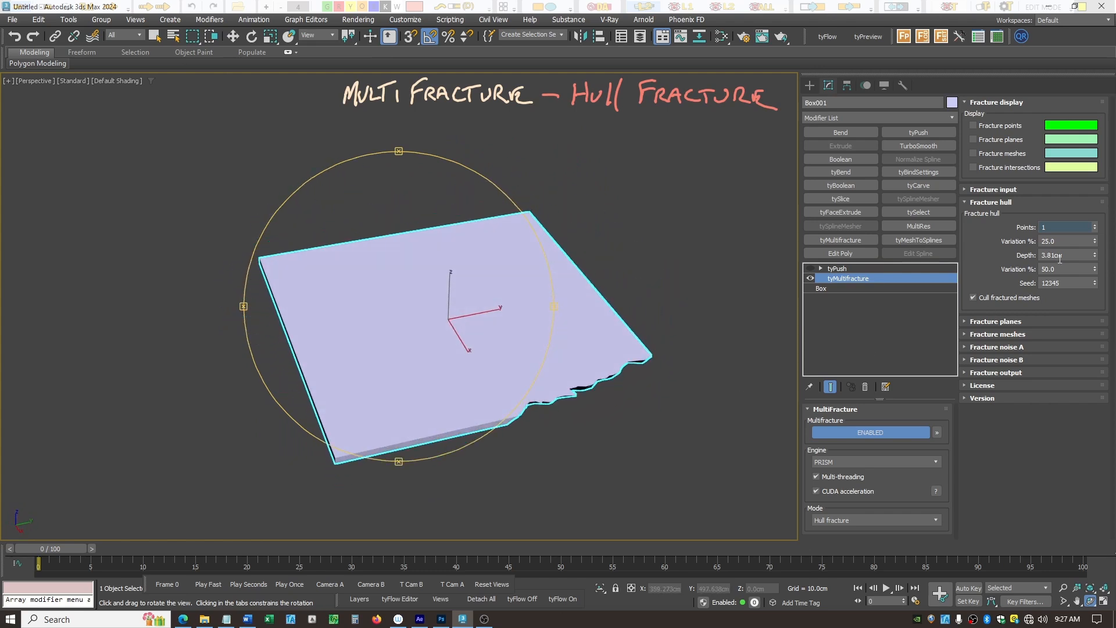
Set the number of hull fracture points back to 5 and view the slab's broken edges from another angle
{"action": "left_click", "coordinate": [1070, 225]}
{"action": "type", "text": "5"}
{"action": "key", "text": "Return"}
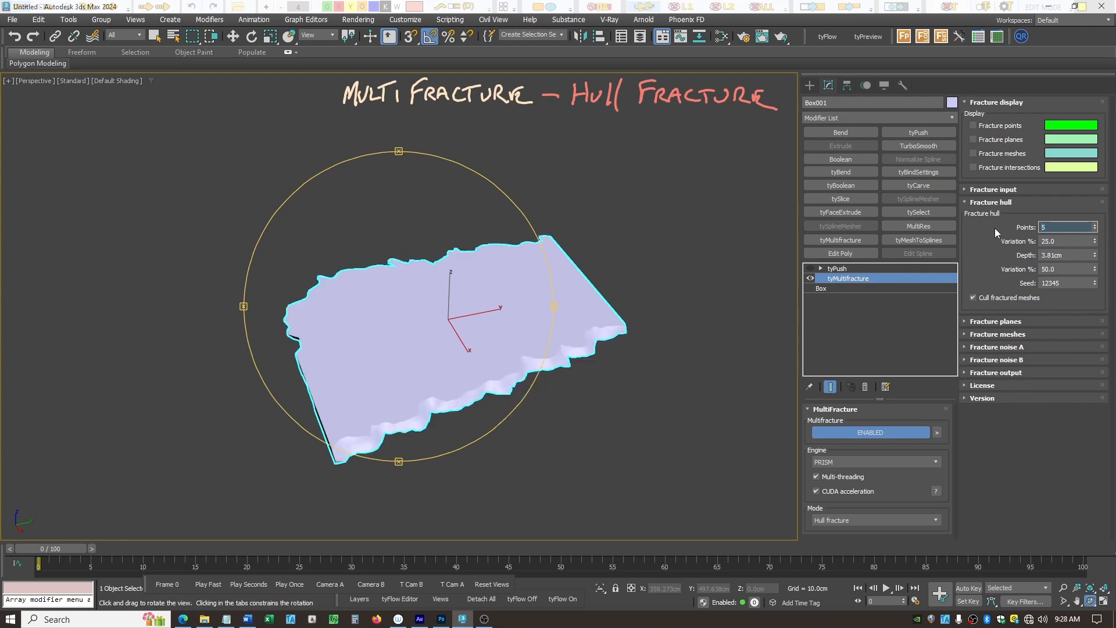
{"action": "left_click_drag", "start_coordinate": [386, 376], "coordinate": [379, 351]}
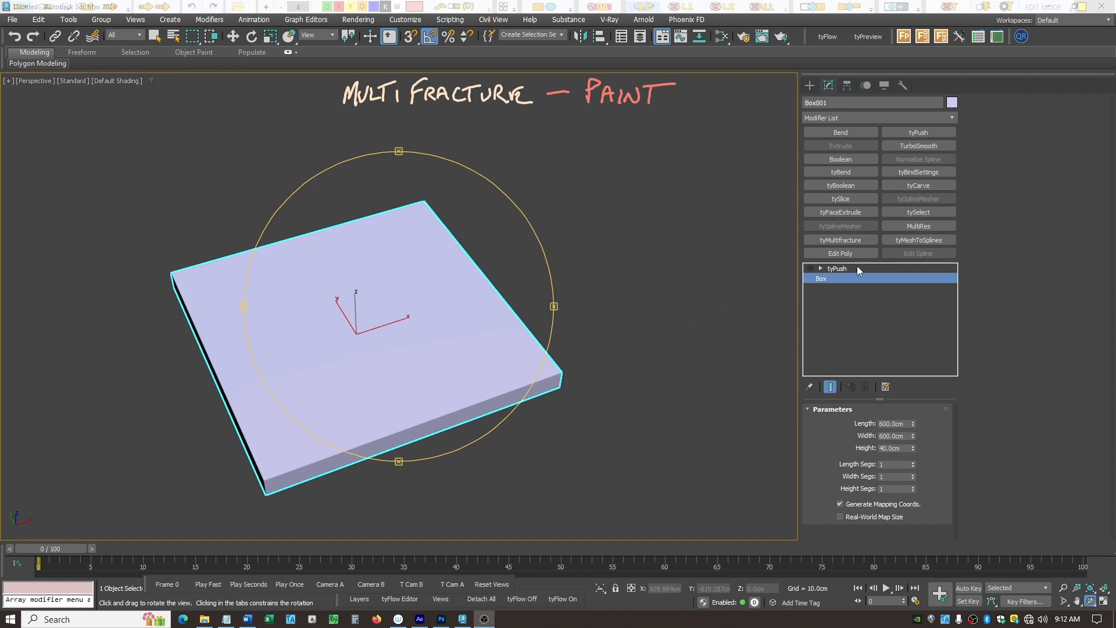
Add a tyMultifracture modifier between the 40 cm high box and its tyPush, and set the mode to Paint fracture
{"action": "left_click", "coordinate": [846, 238]}
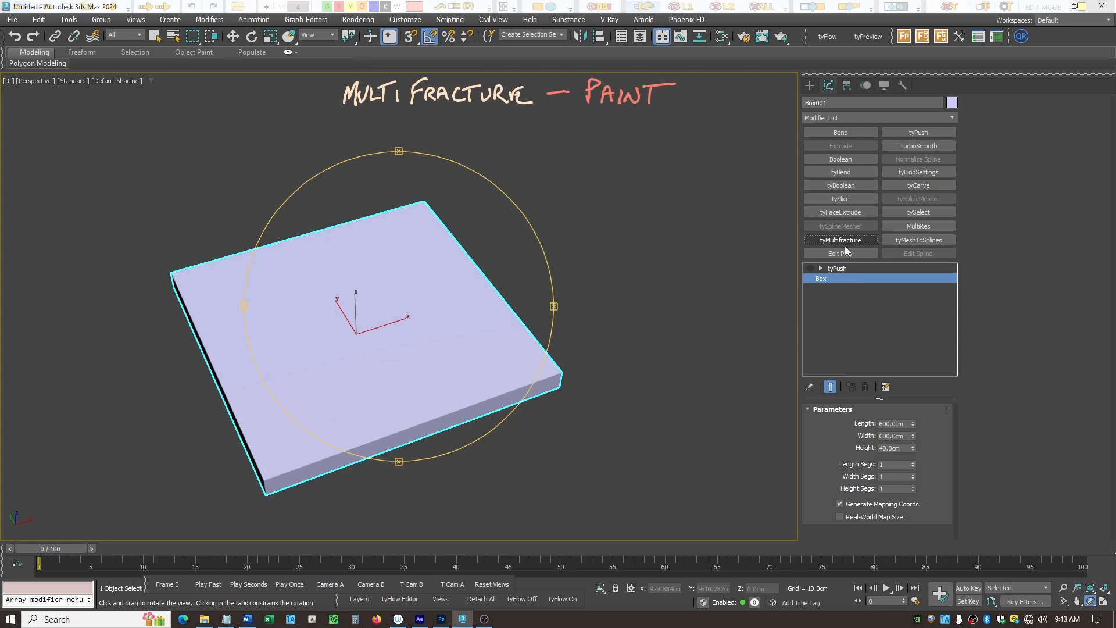
{"action": "left_click", "coordinate": [843, 240]}
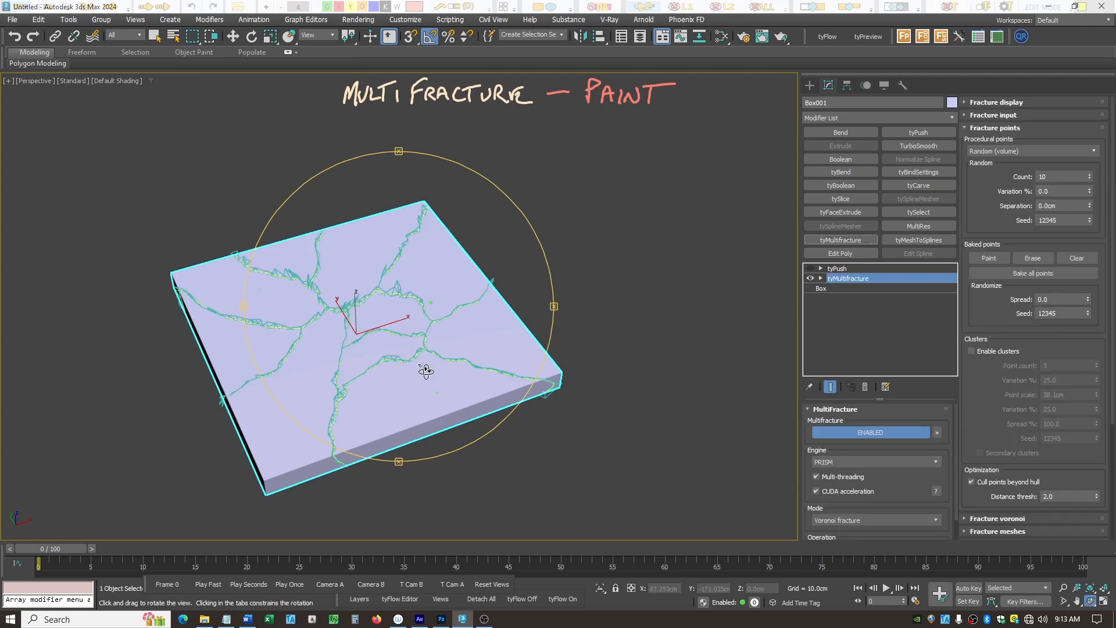
{"action": "left_click", "coordinate": [936, 520]}
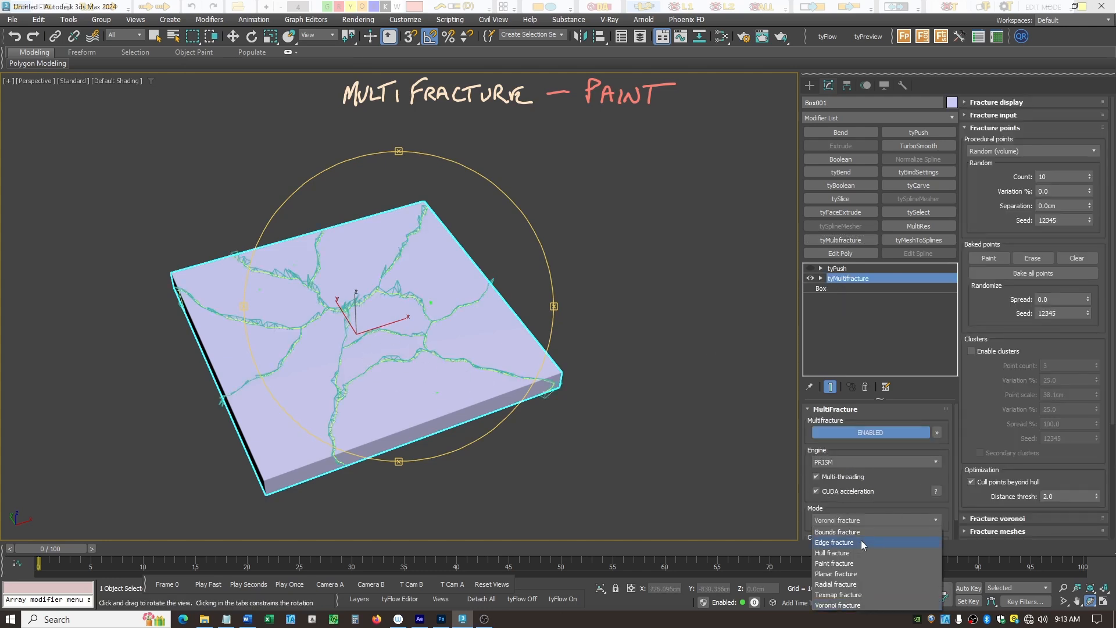
{"action": "left_click", "coordinate": [843, 564]}
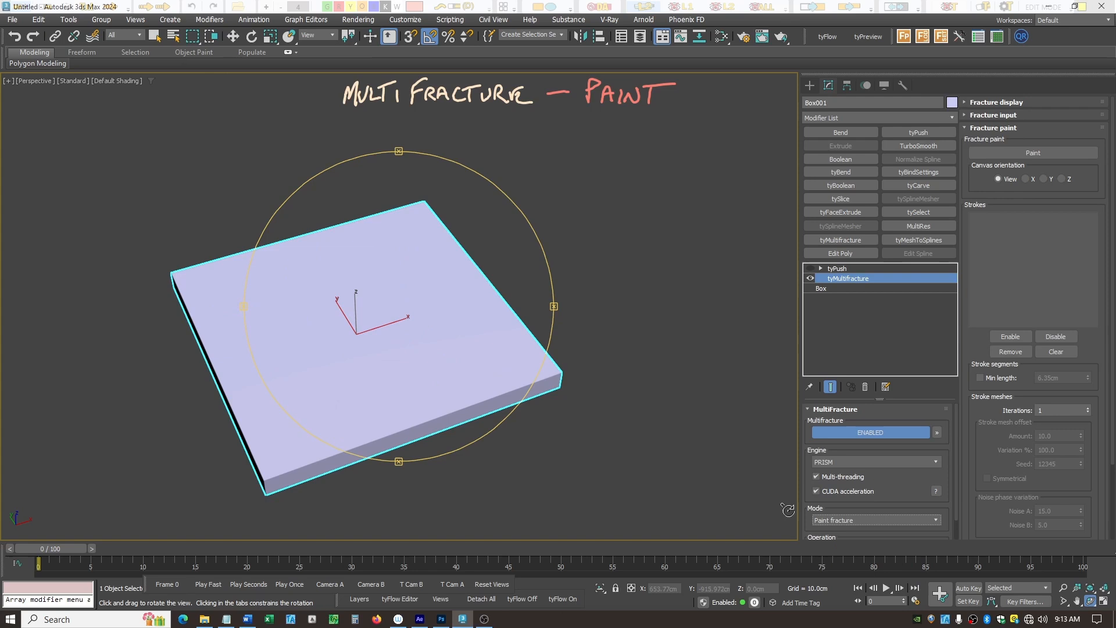
Paint two crossing fracture strokes over the box in the Top view, finish painting and enable the tyPush modifier
{"action": "left_click", "coordinate": [37, 81]}
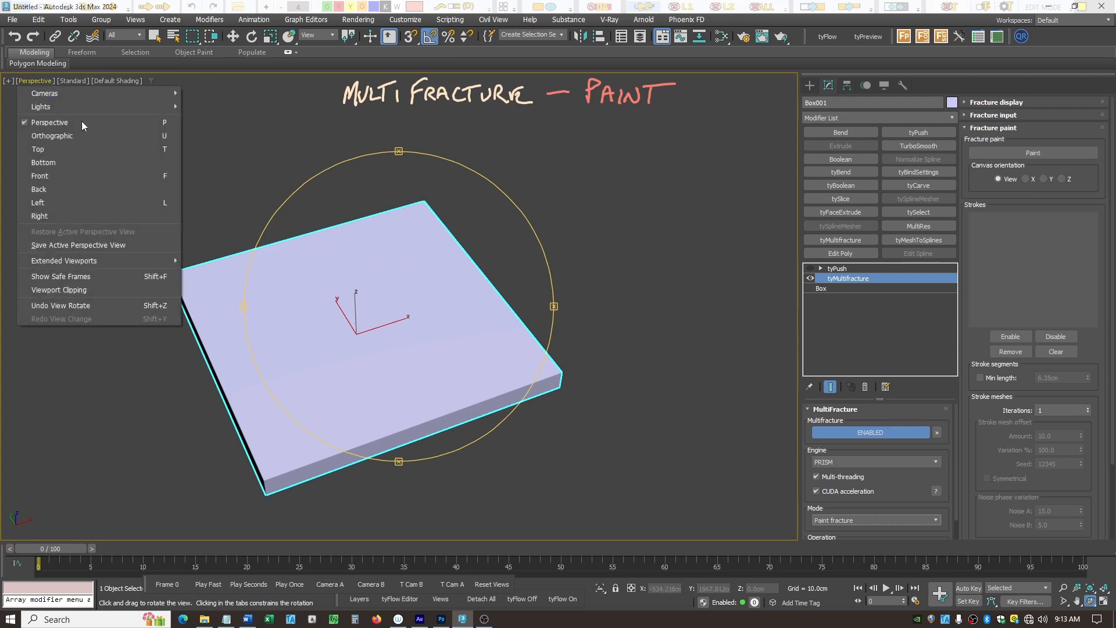
{"action": "left_click", "coordinate": [70, 149]}
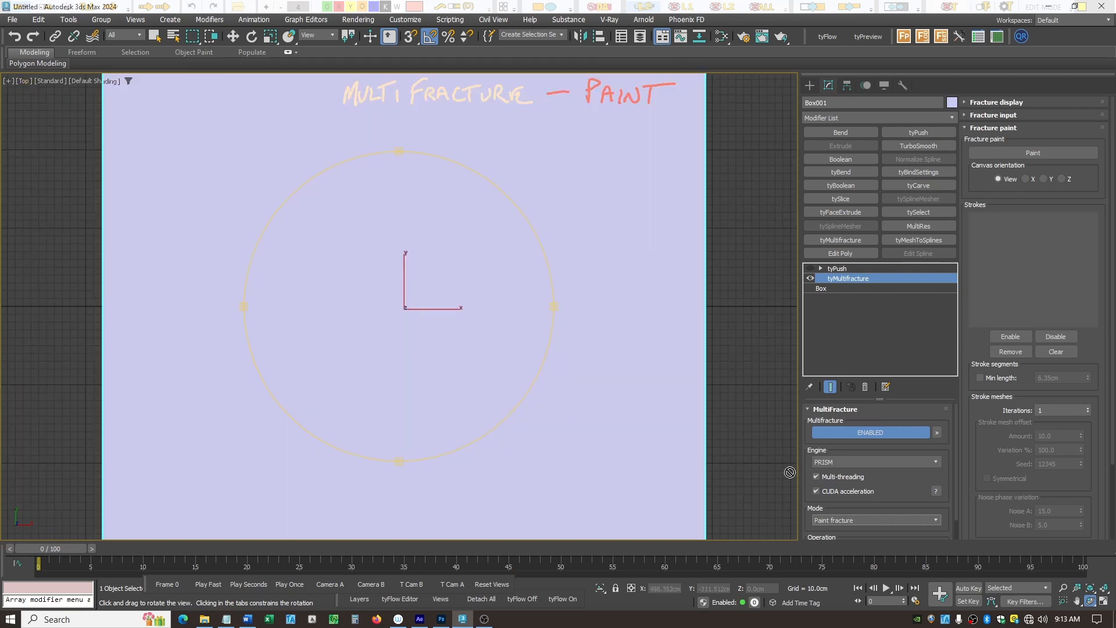
{"action": "left_click", "coordinate": [1063, 588]}
{"action": "left_click_drag", "start_coordinate": [766, 454], "coordinate": [694, 458]}
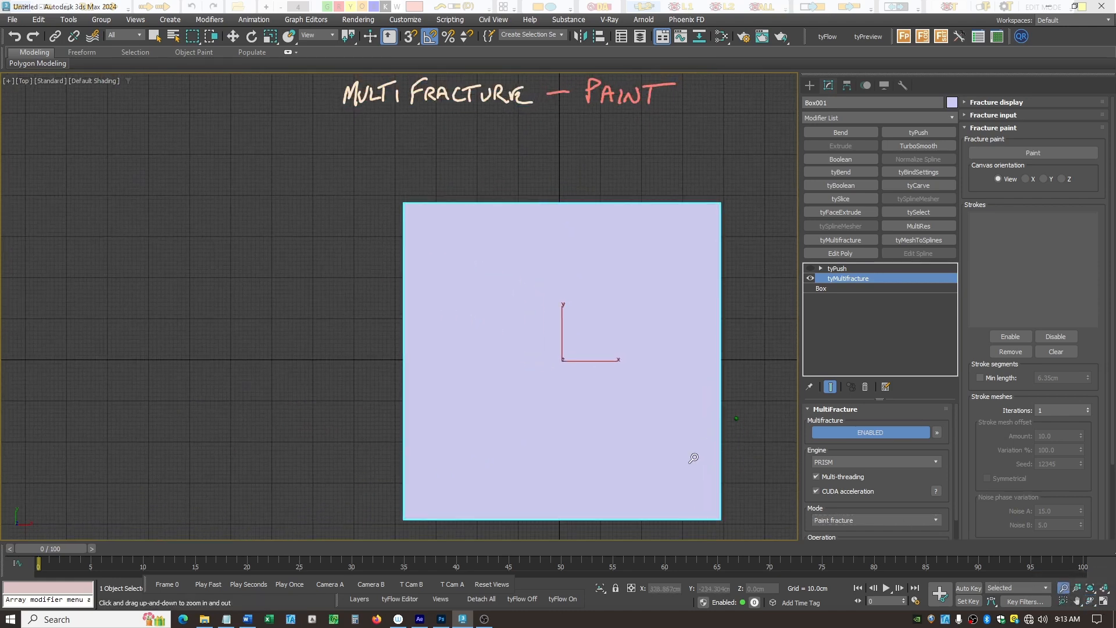
{"action": "left_click", "coordinate": [1077, 601]}
{"action": "left_click_drag", "start_coordinate": [623, 424], "coordinate": [497, 392]}
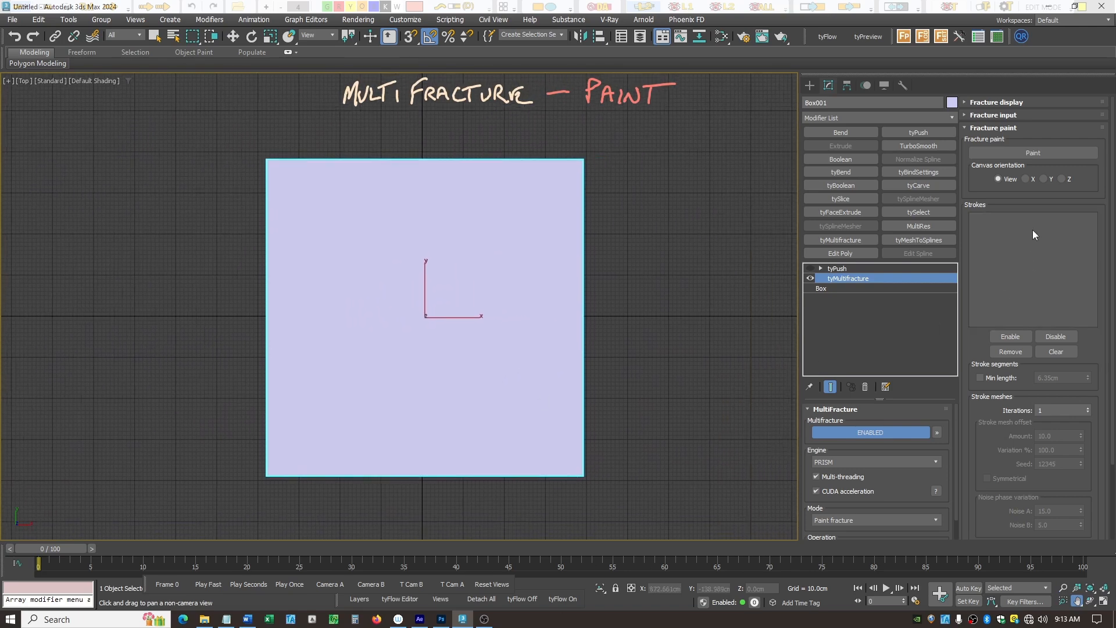
{"action": "left_click", "coordinate": [1017, 151]}
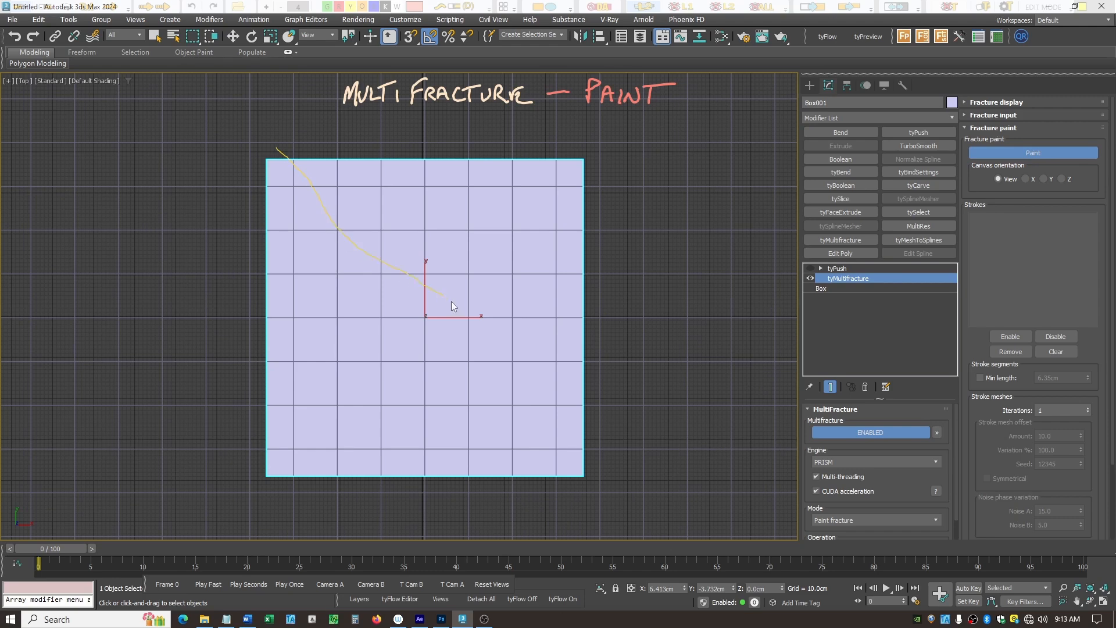
{"action": "left_click_drag", "start_coordinate": [652, 439], "coordinate": [653, 442]}
{"action": "left_click_drag", "start_coordinate": [370, 514], "coordinate": [372, 515]}
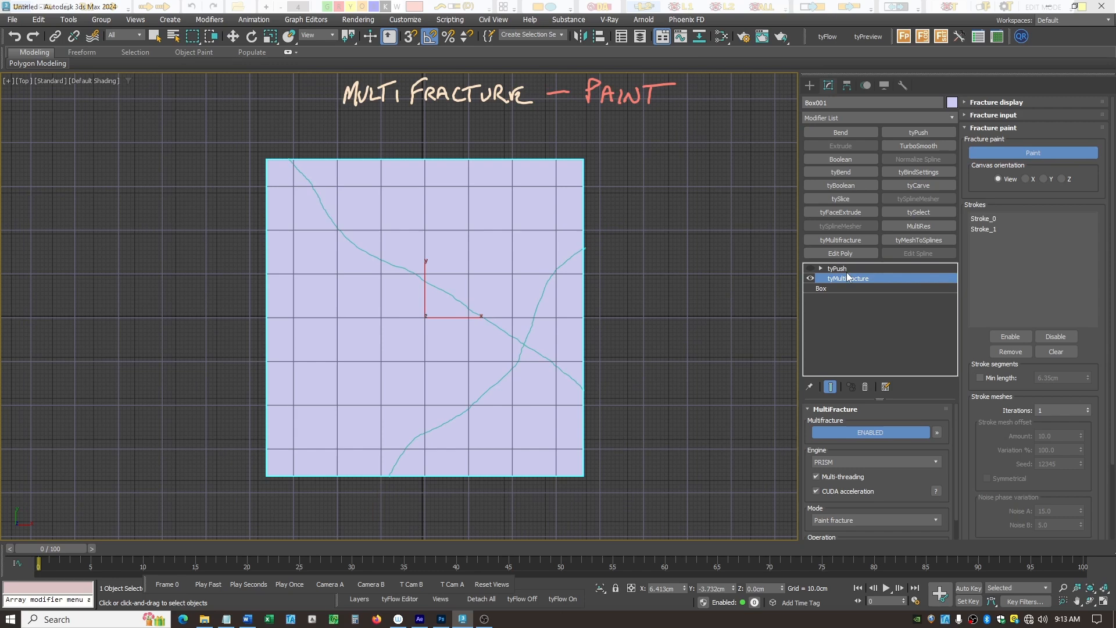
{"action": "left_click", "coordinate": [1016, 154]}
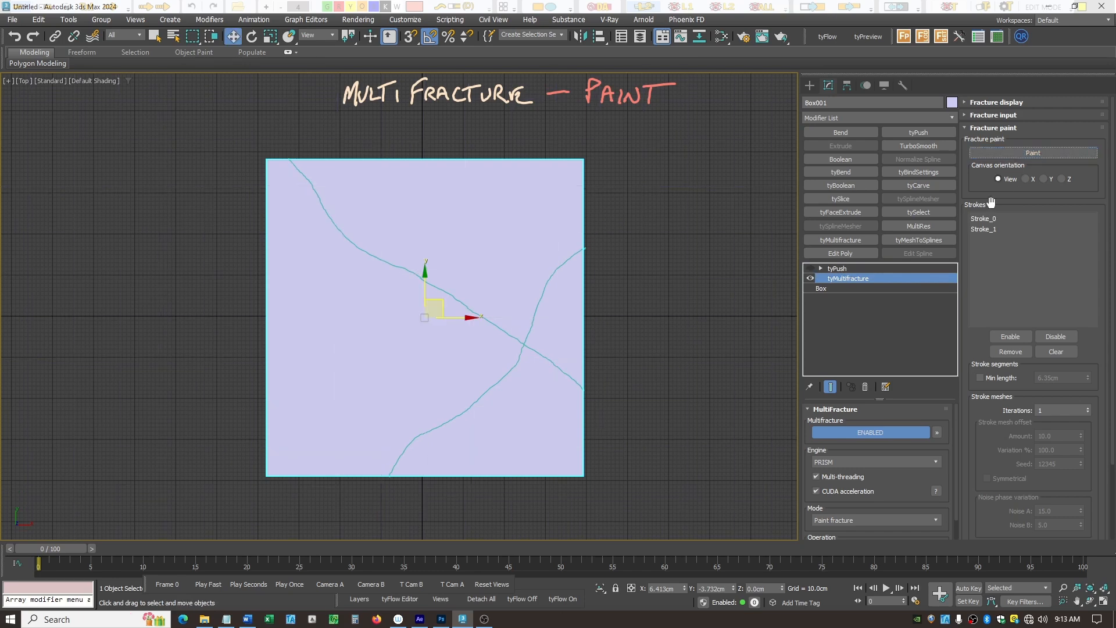
{"action": "left_click", "coordinate": [810, 269]}
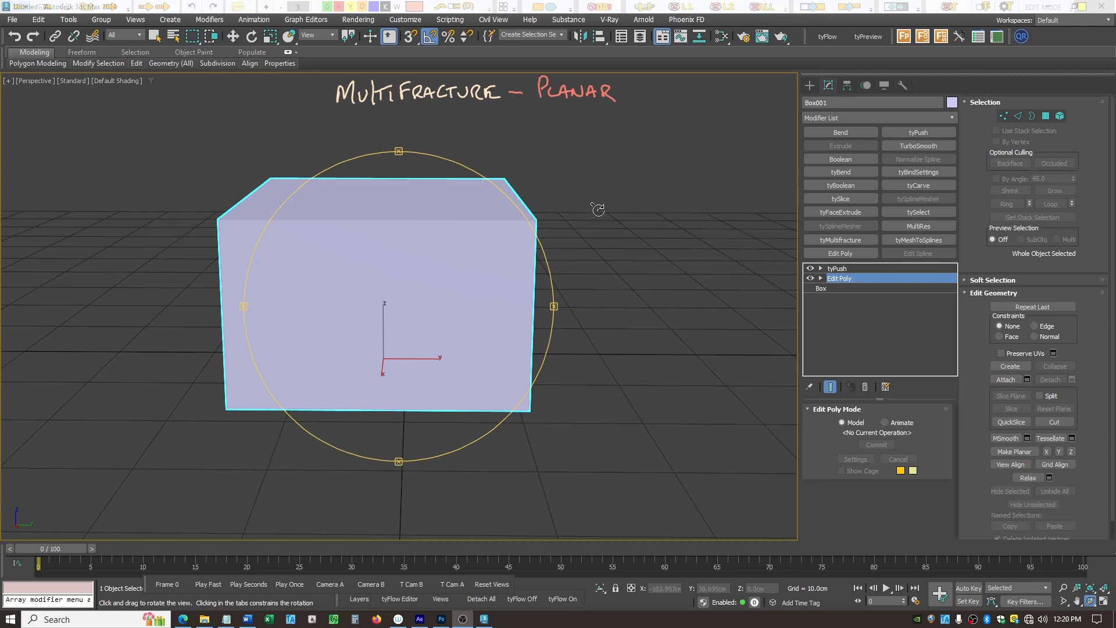
Add a tyMultifracture modifier between the box's Edit Poly and tyPush, and set the mode to Planar fracture
{"action": "left_click", "coordinate": [854, 240]}
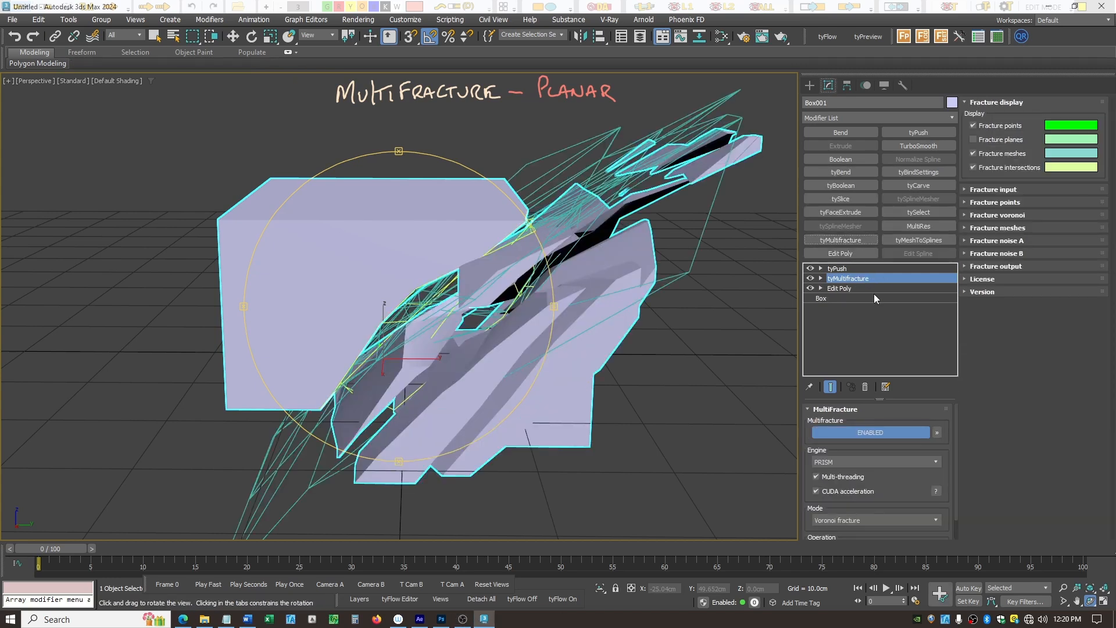
{"action": "left_click", "coordinate": [930, 519]}
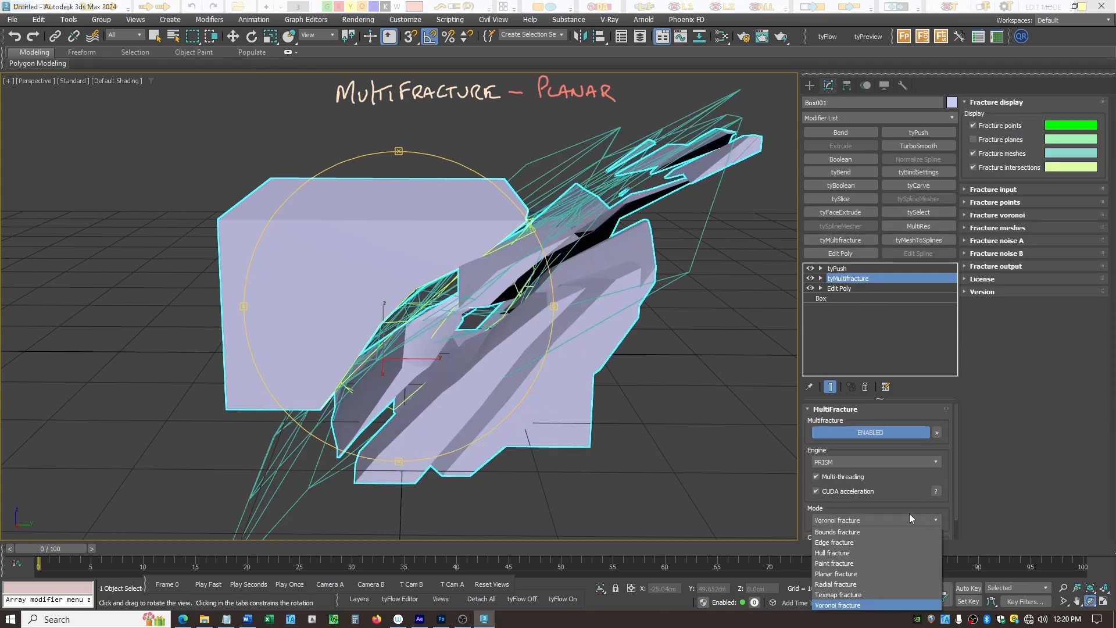
{"action": "left_click", "coordinate": [856, 574]}
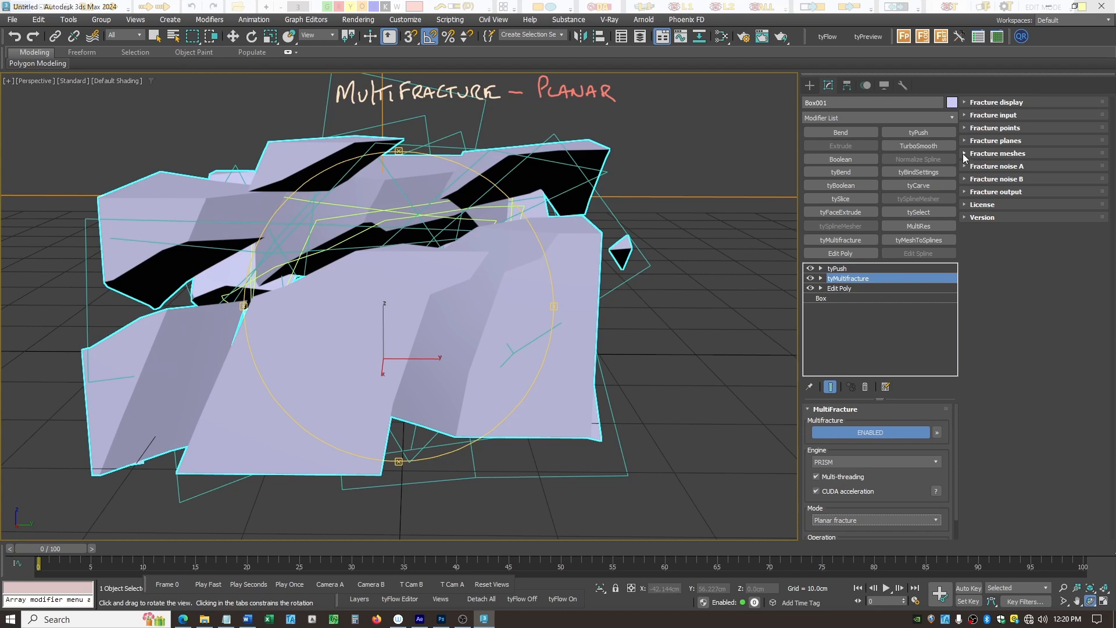
Set the strength of fracture noise A to 0 cm for straight planar cuts
{"action": "left_click", "coordinate": [964, 154]}
{"action": "left_click", "coordinate": [964, 155]}
{"action": "left_click", "coordinate": [964, 167]}
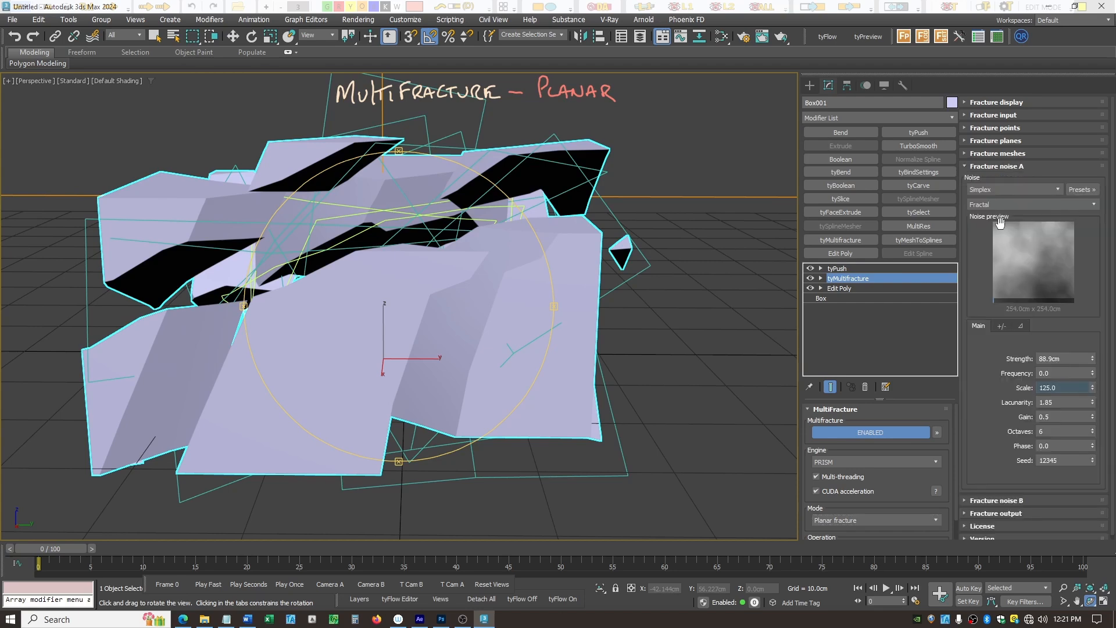
{"action": "right_click", "coordinate": [1093, 362]}
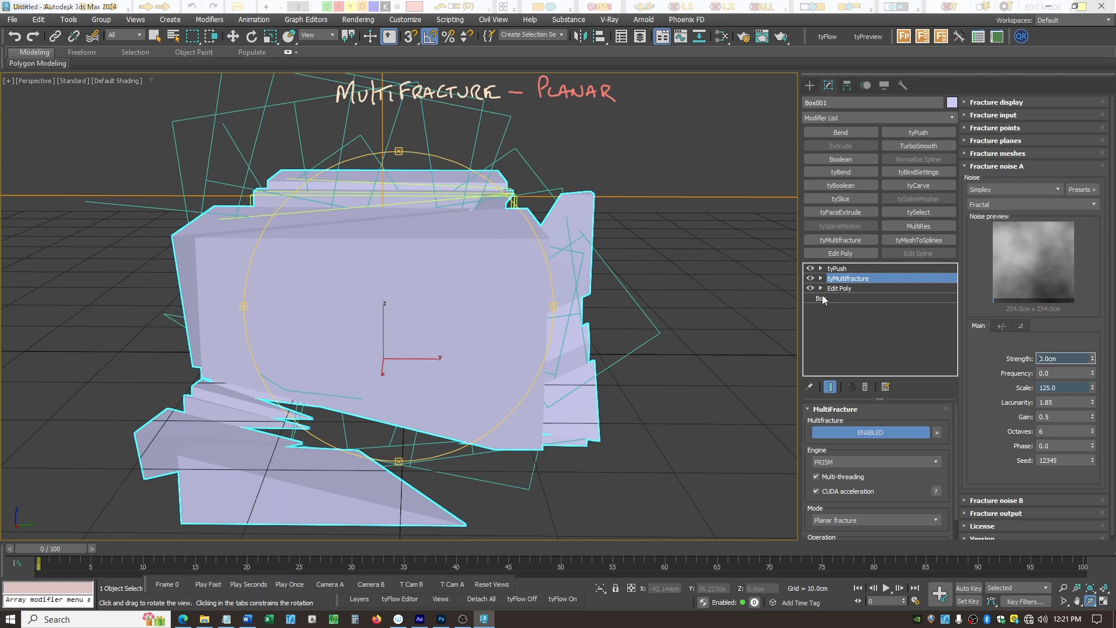
Reduce the fracture planes count to 1 and view the gap between the two halves of the box
{"action": "left_click", "coordinate": [965, 141]}
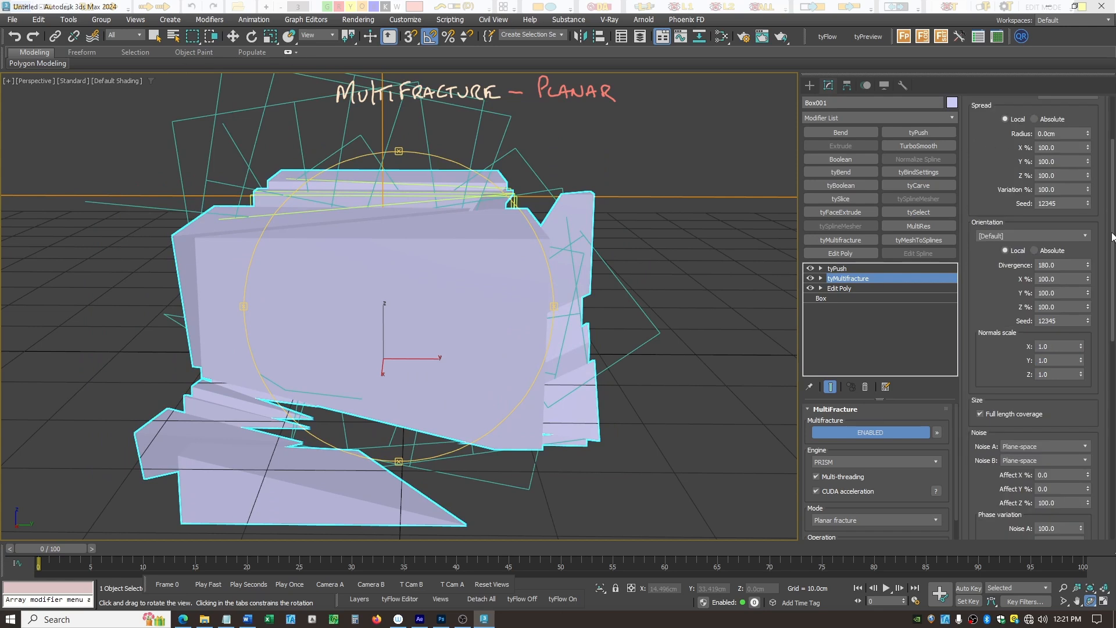
{"action": "scroll", "coordinate": [1114, 240], "scroll_direction": "up", "scroll_amount": 3}
{"action": "left_click_drag", "start_coordinate": [1068, 167], "coordinate": [1019, 165]}
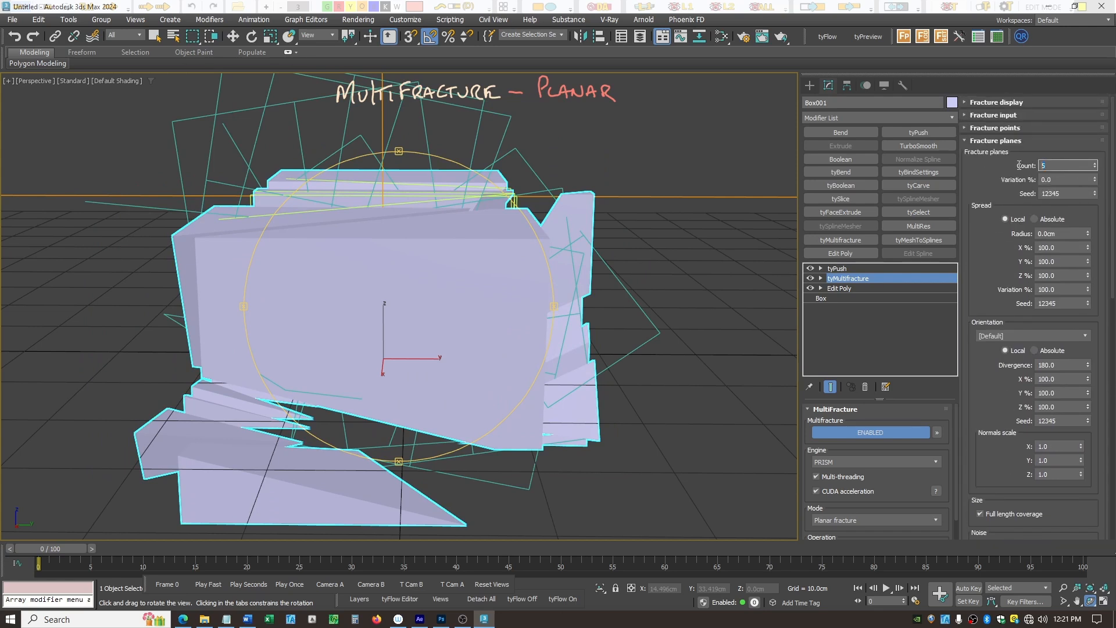
{"action": "key", "text": "Return"}
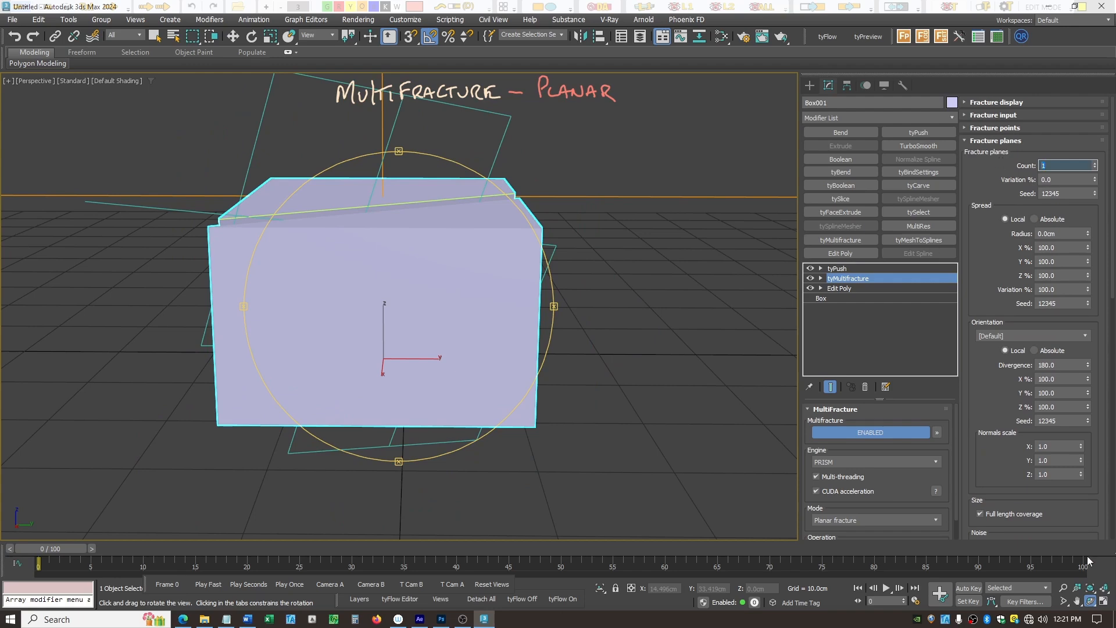
{"action": "left_click_drag", "start_coordinate": [498, 386], "coordinate": [454, 329]}
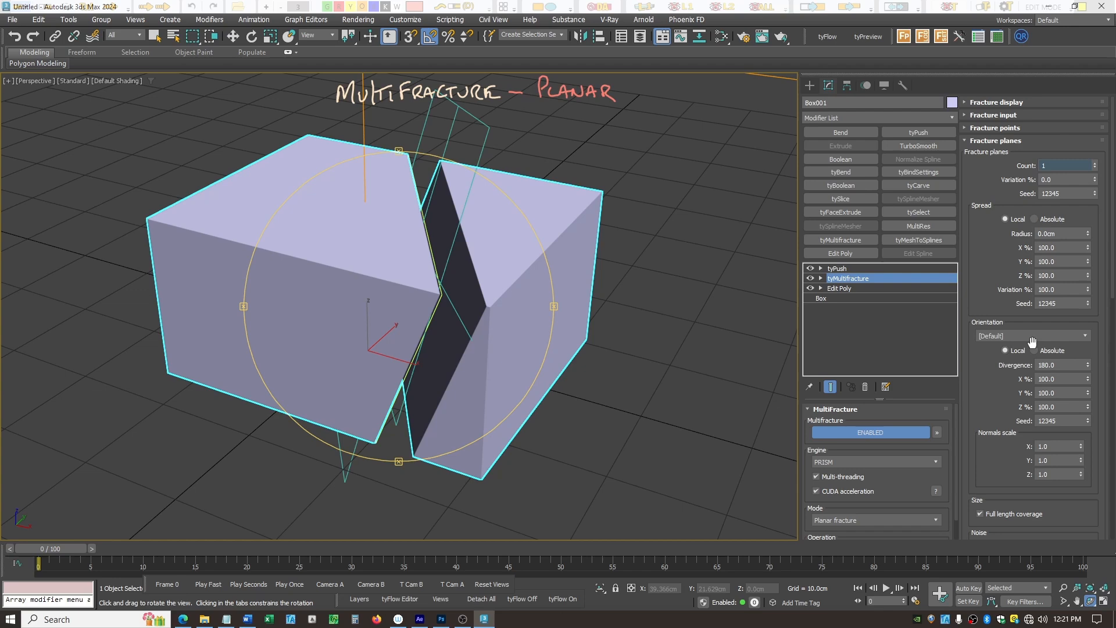
{"action": "mouse_move", "coordinate": [477, 316]}
{"action": "left_mouse_down"}
{"action": "mouse_move", "coordinate": [444, 314]}
{"action": "mouse_move", "coordinate": [464, 318]}
{"action": "left_mouse_up"}
Move and rotate the tyMultifracture gizmo to reposition the planar cut through the box
{"action": "left_click", "coordinate": [821, 279]}
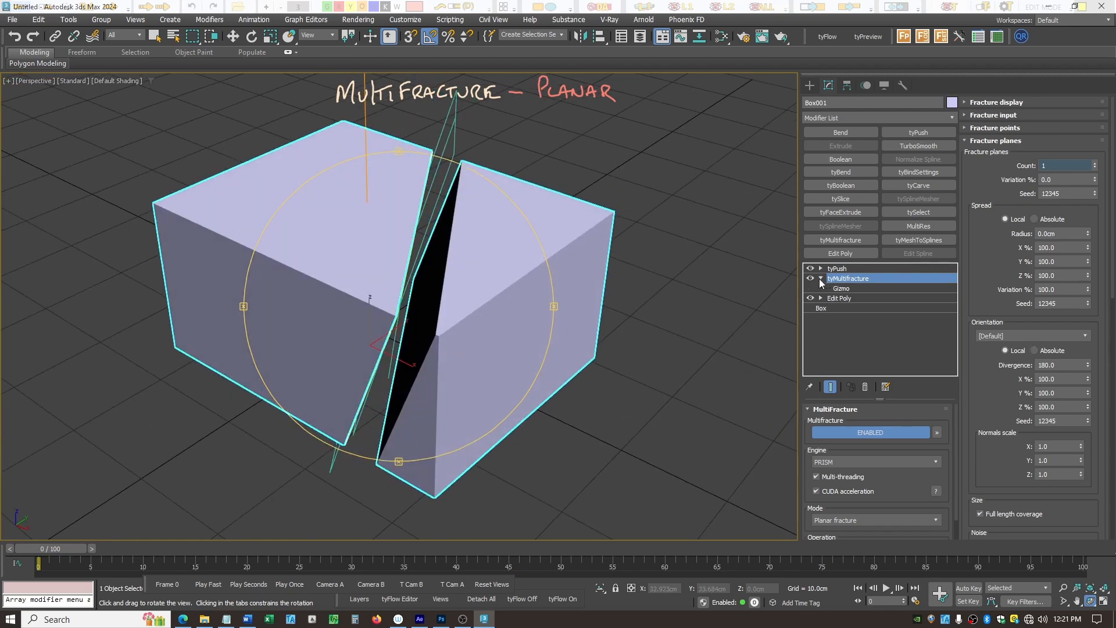
{"action": "left_click", "coordinate": [841, 289]}
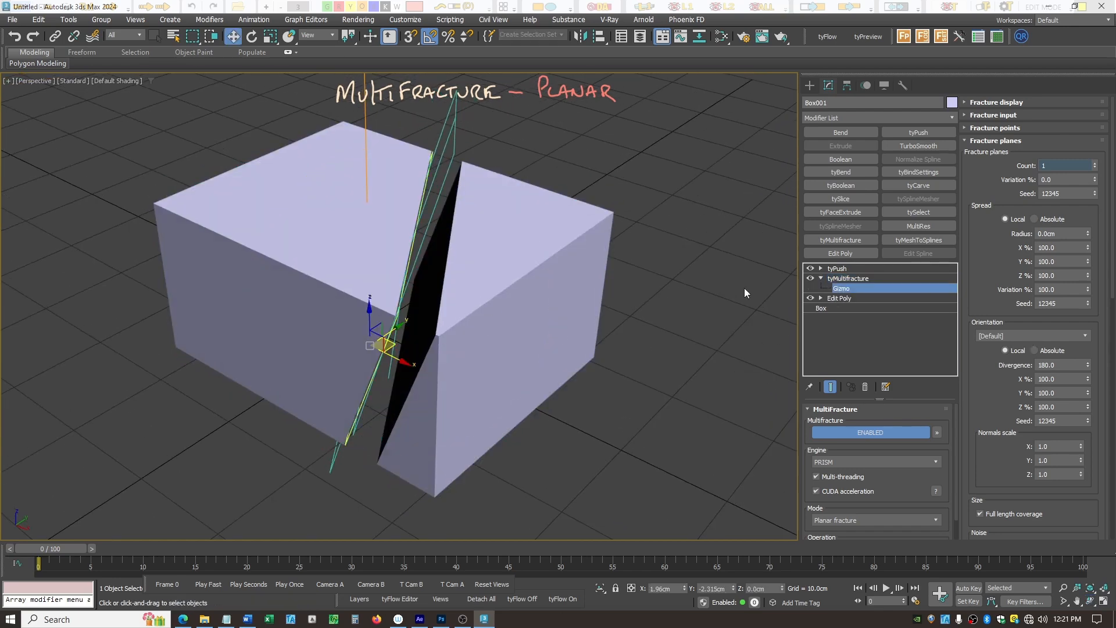
{"action": "mouse_move", "coordinate": [403, 361]}
{"action": "left_mouse_down"}
{"action": "mouse_move", "coordinate": [327, 345]}
{"action": "mouse_move", "coordinate": [460, 388]}
{"action": "mouse_move", "coordinate": [361, 361]}
{"action": "mouse_move", "coordinate": [423, 385]}
{"action": "mouse_move", "coordinate": [399, 373]}
{"action": "left_mouse_up"}
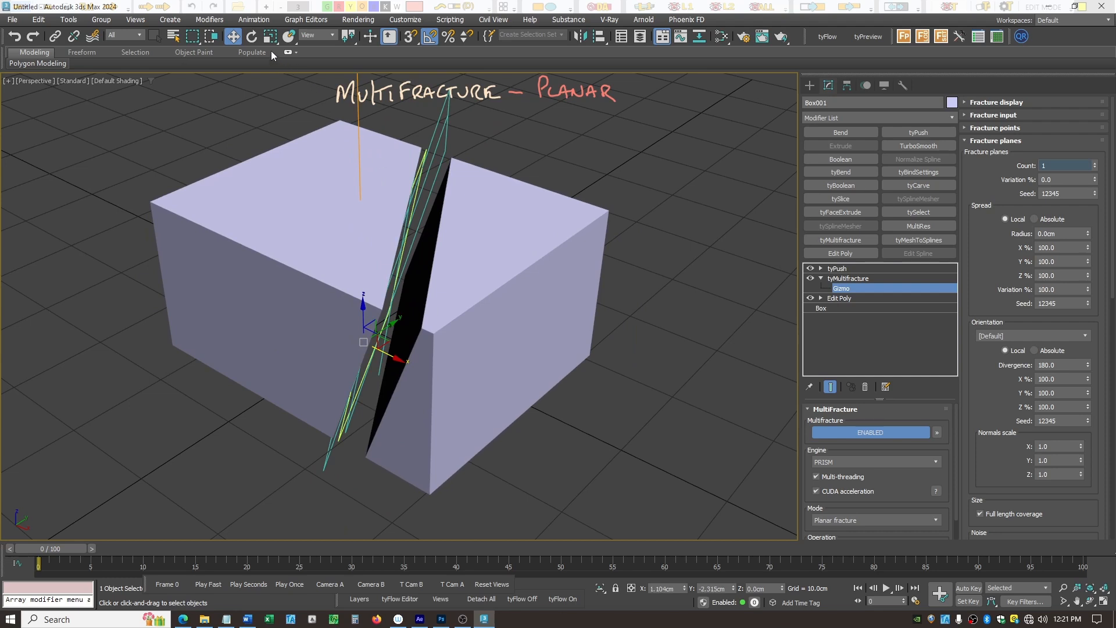
{"action": "left_click", "coordinate": [252, 36]}
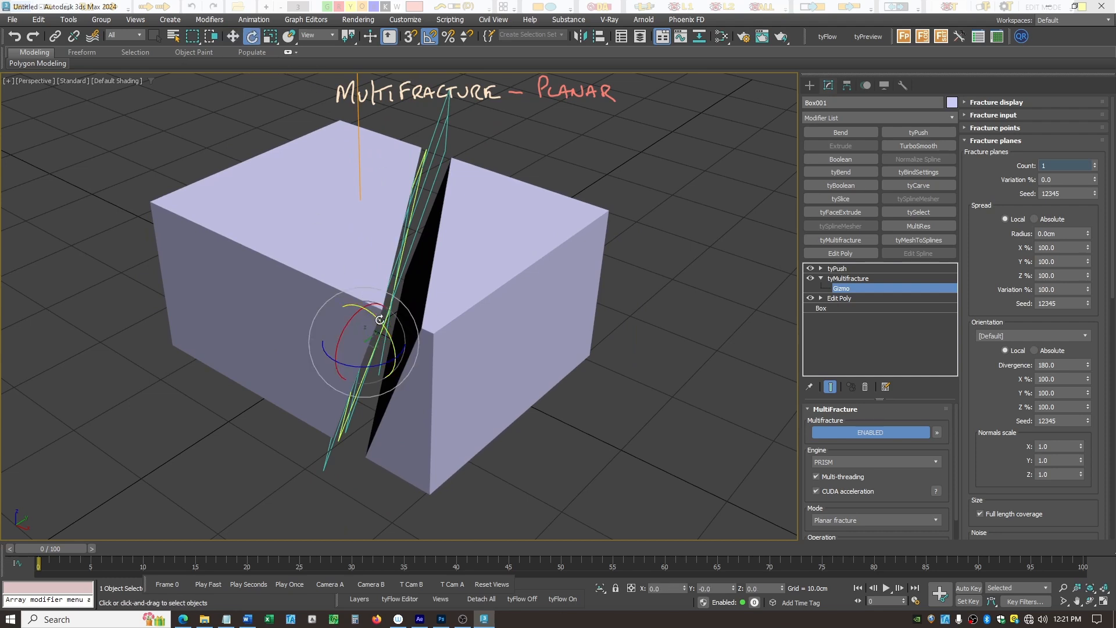
{"action": "left_click_drag", "start_coordinate": [379, 320], "coordinate": [380, 328]}
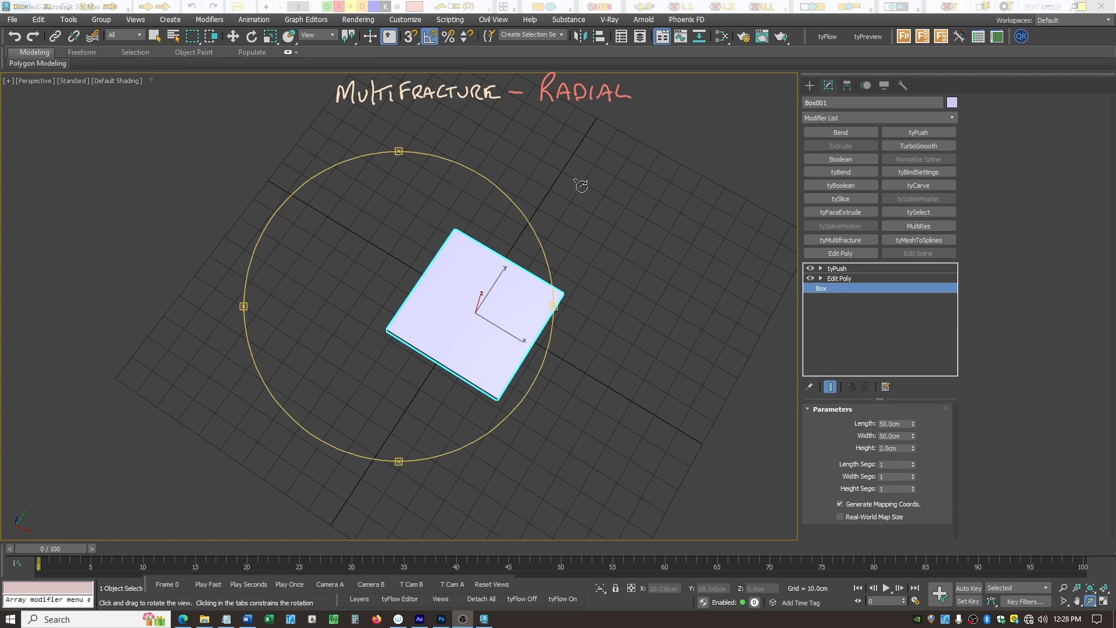
Add a tyMultifracture modifier directly above the 2 cm high box and set the mode to Radial fracture
{"action": "left_click", "coordinate": [865, 242]}
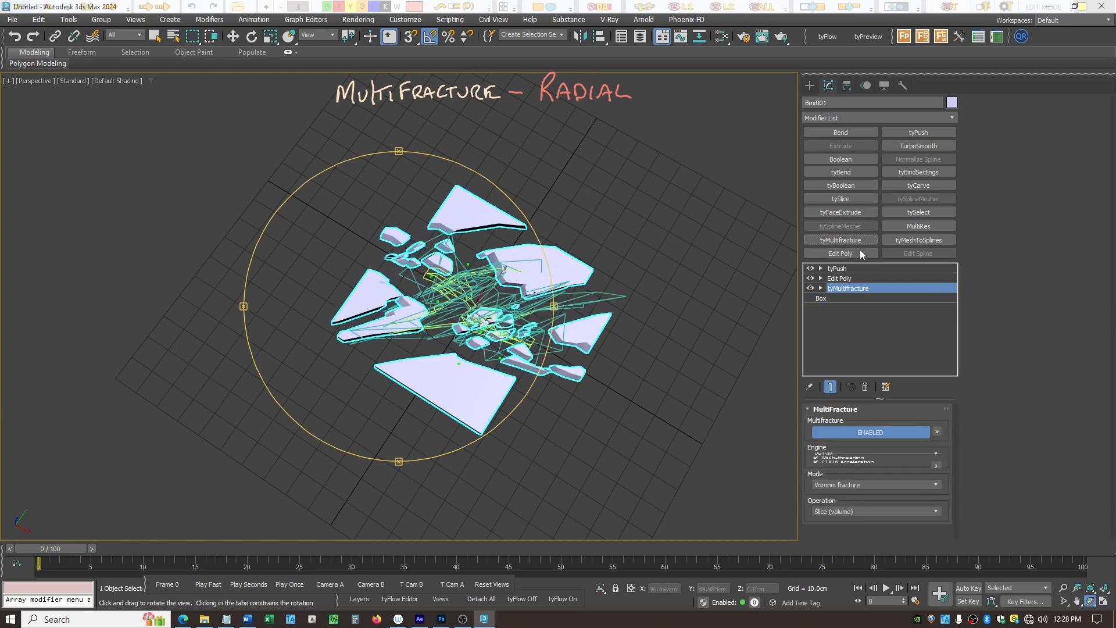
{"action": "left_click", "coordinate": [941, 519]}
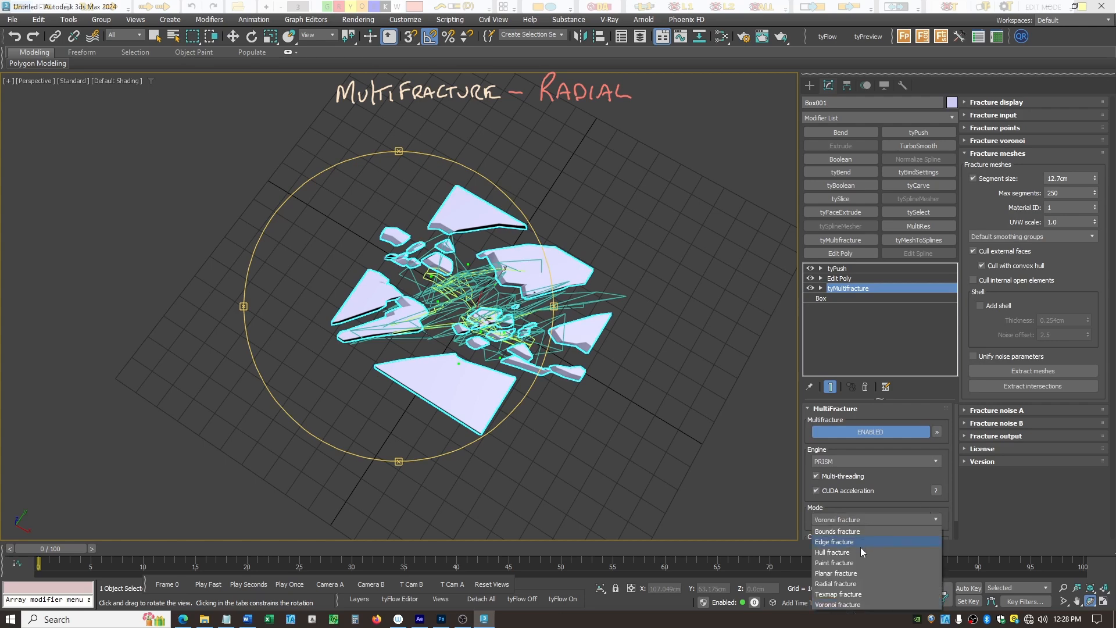
{"action": "left_click", "coordinate": [835, 584]}
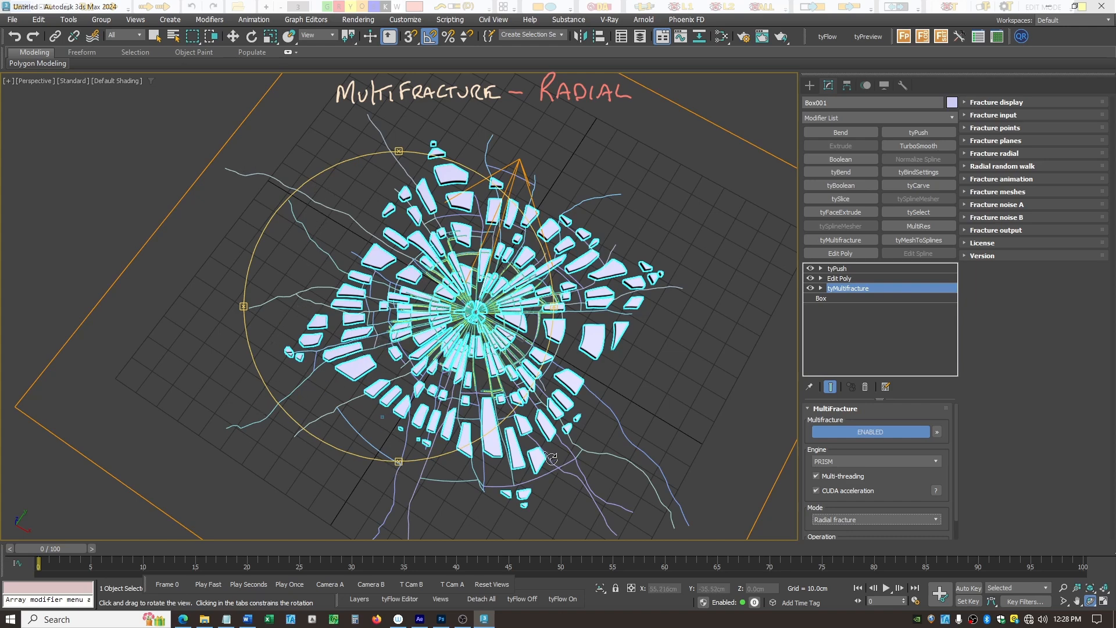
Review the Fracture radial settings and set the radial lines count to 20
{"action": "left_click", "coordinate": [966, 155]}
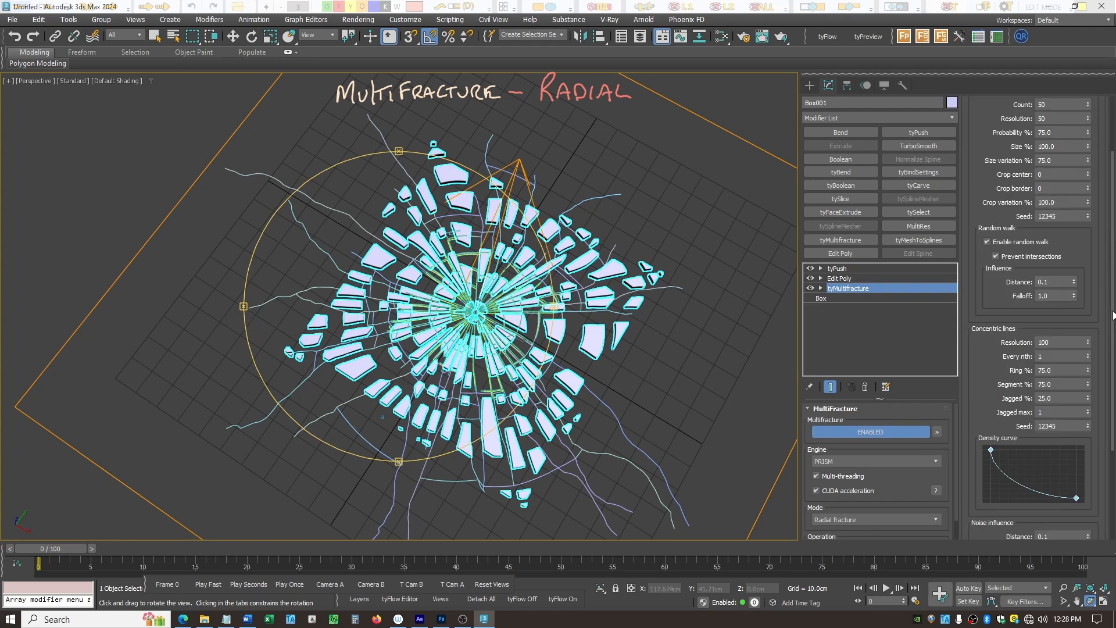
{"action": "scroll", "coordinate": [1109, 240], "scroll_direction": "up", "scroll_amount": 3}
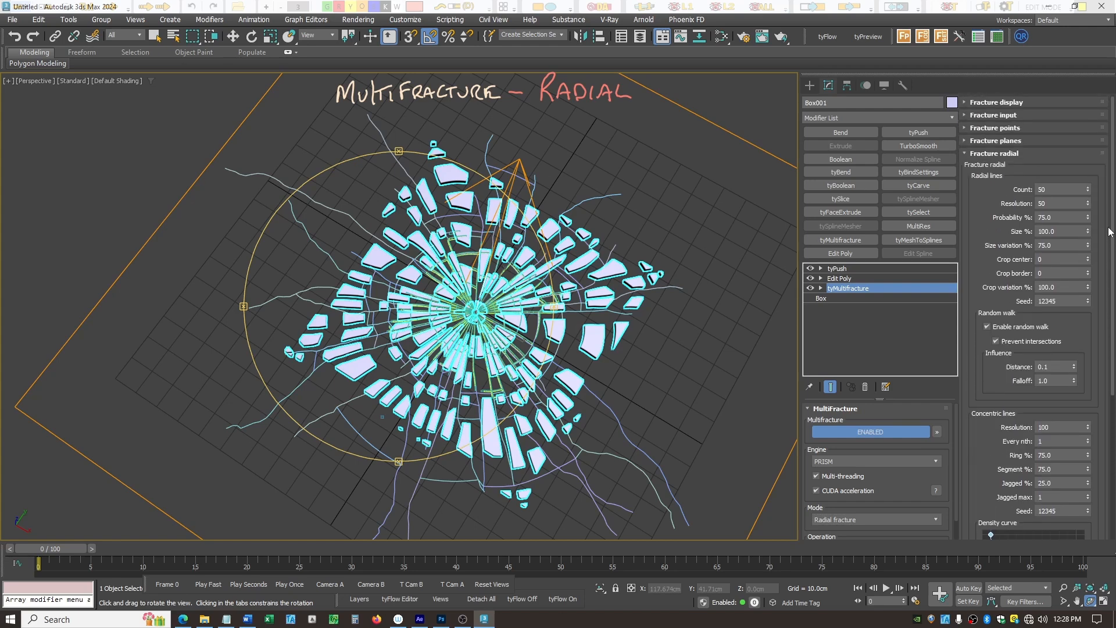
{"action": "double_click", "coordinate": [1066, 192]}
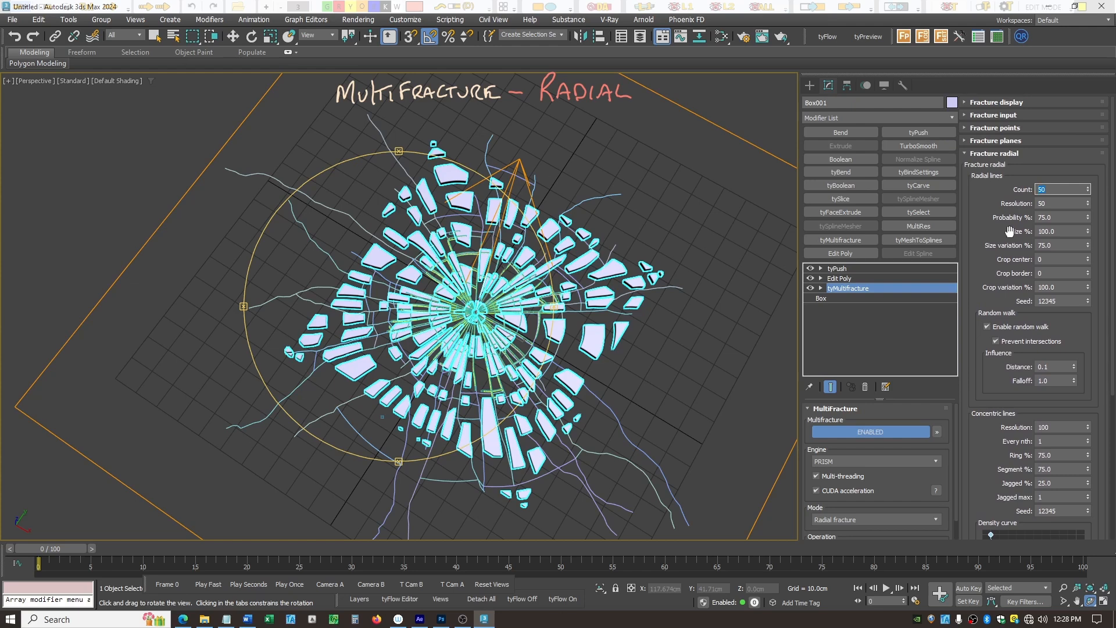
{"action": "type", "text": "20"}
{"action": "key", "text": "Return"}
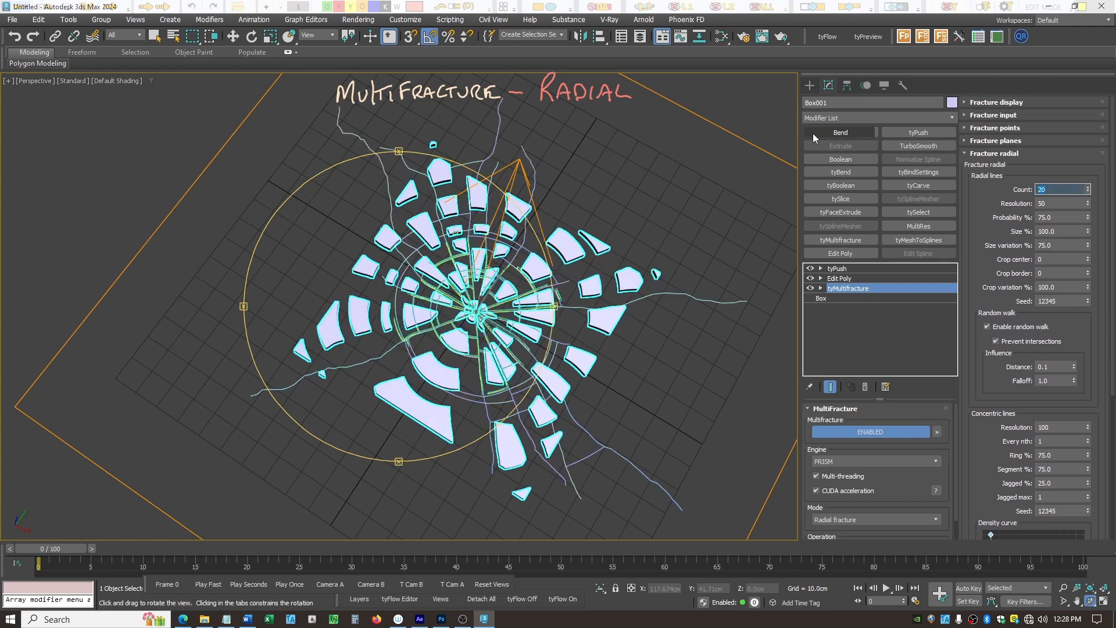
Move the tyMultifracture gizmo to shift the centre of the radial fracture on the box
{"action": "mouse_move", "coordinate": [496, 321]}
{"action": "left_mouse_down"}
{"action": "mouse_move", "coordinate": [511, 278]}
{"action": "mouse_move", "coordinate": [483, 320]}
{"action": "left_mouse_up"}
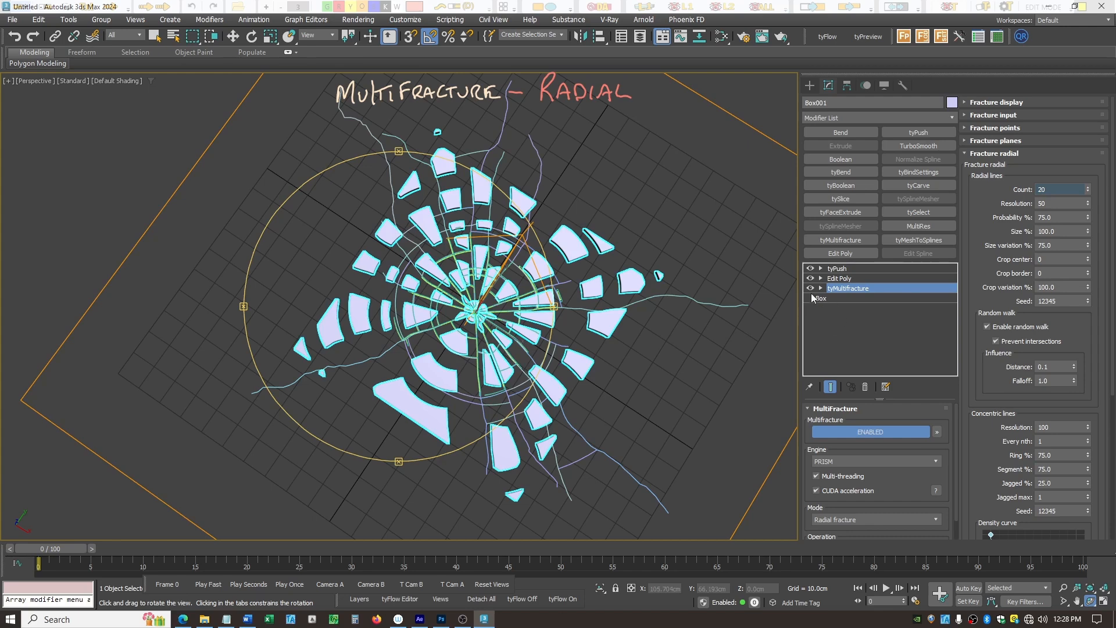
{"action": "left_click", "coordinate": [821, 288]}
{"action": "left_click", "coordinate": [841, 299]}
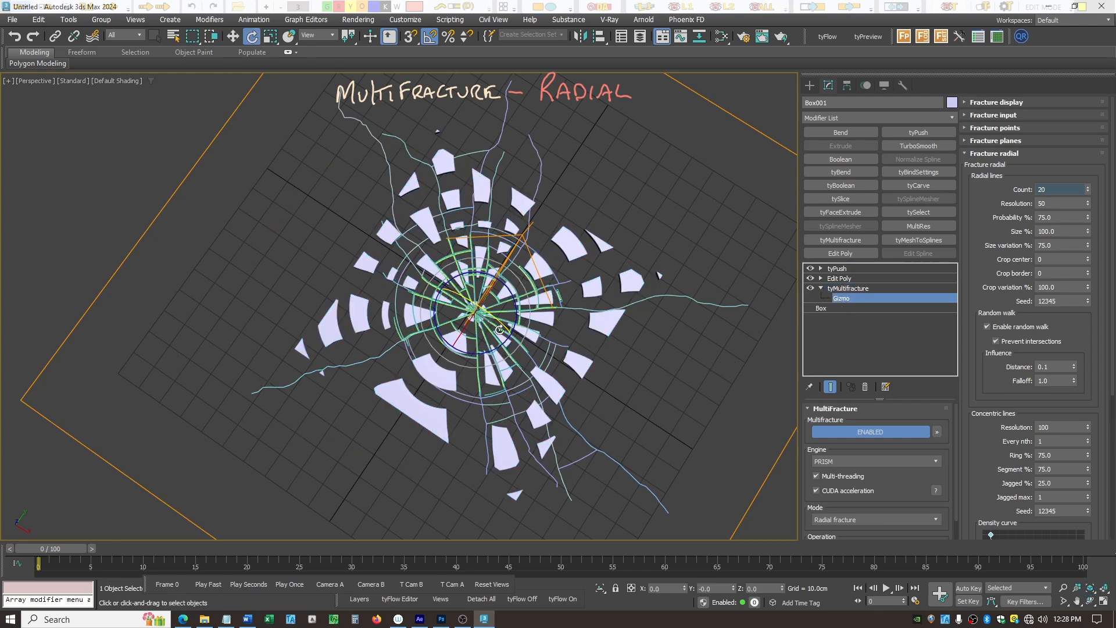
{"action": "key", "text": "w"}
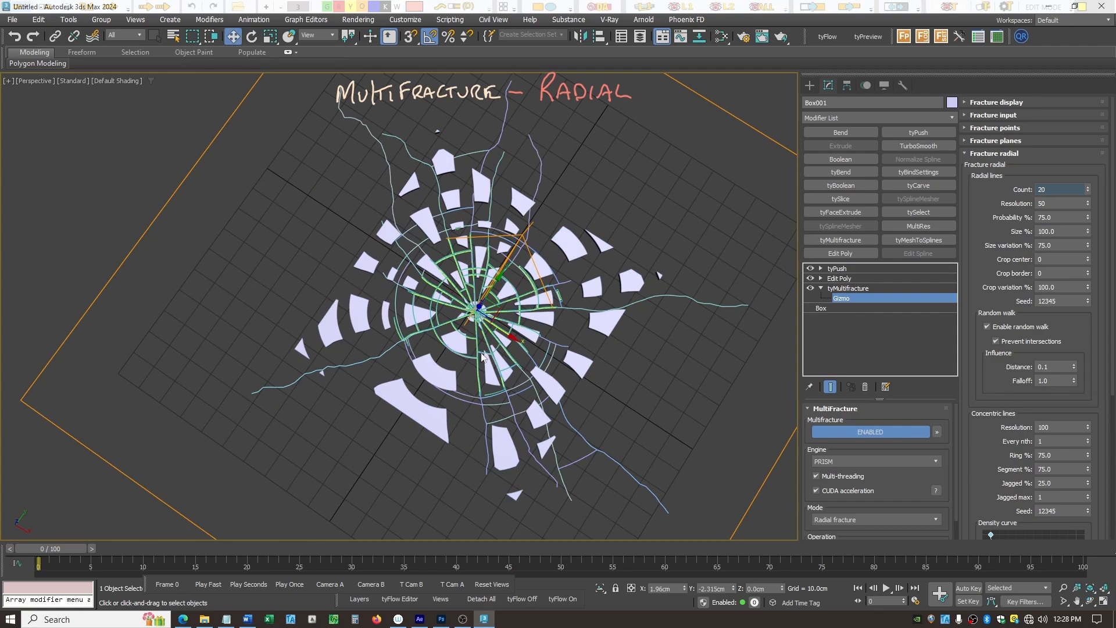
{"action": "left_click_drag", "start_coordinate": [513, 338], "coordinate": [489, 309]}
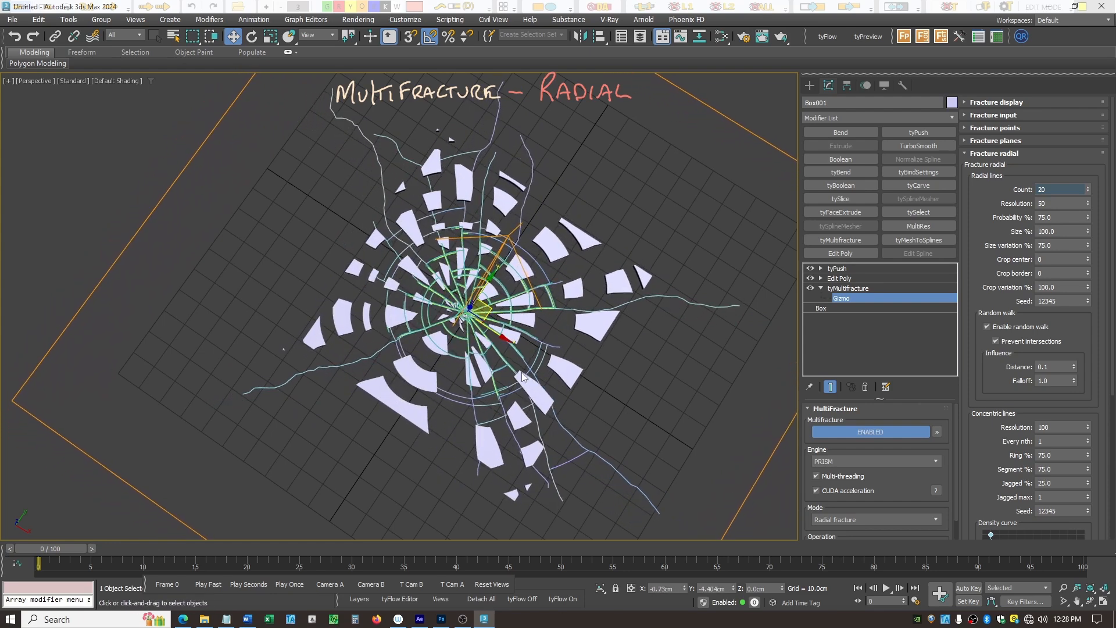
Set the radial lines seed to 12338 with tyPush temporarily disabled, and enable tyPush again
{"action": "left_click", "coordinate": [821, 269]}
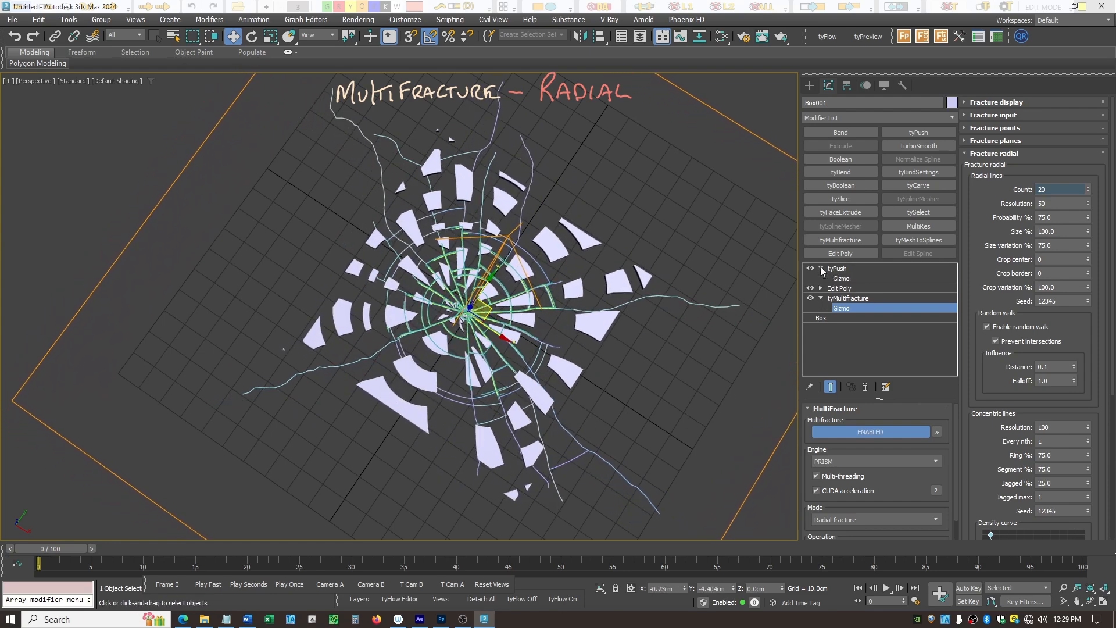
{"action": "left_click", "coordinate": [811, 268]}
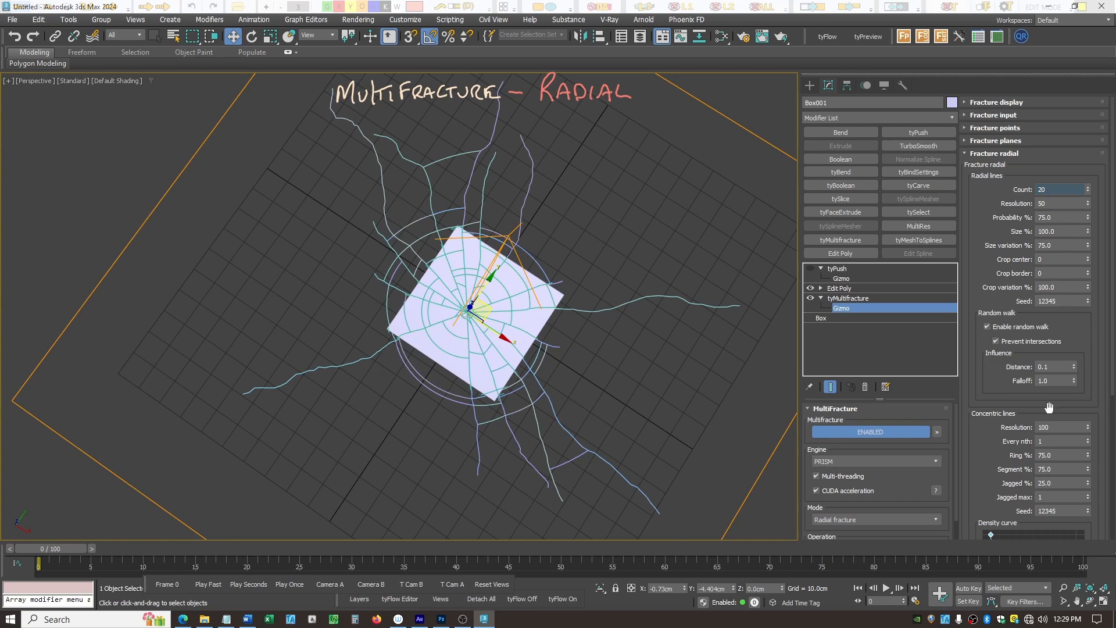
{"action": "left_click", "coordinate": [1089, 303]}
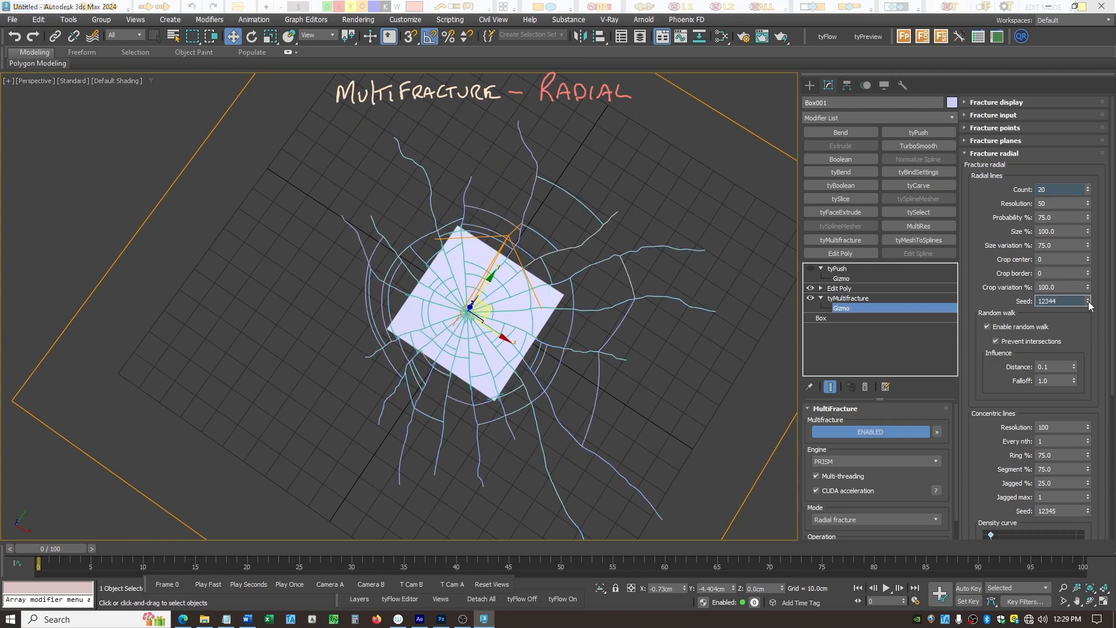
{"action": "left_click", "coordinate": [1088, 303]}
{"action": "left_click", "coordinate": [1089, 303]}
{"action": "left_click", "coordinate": [1088, 303]}
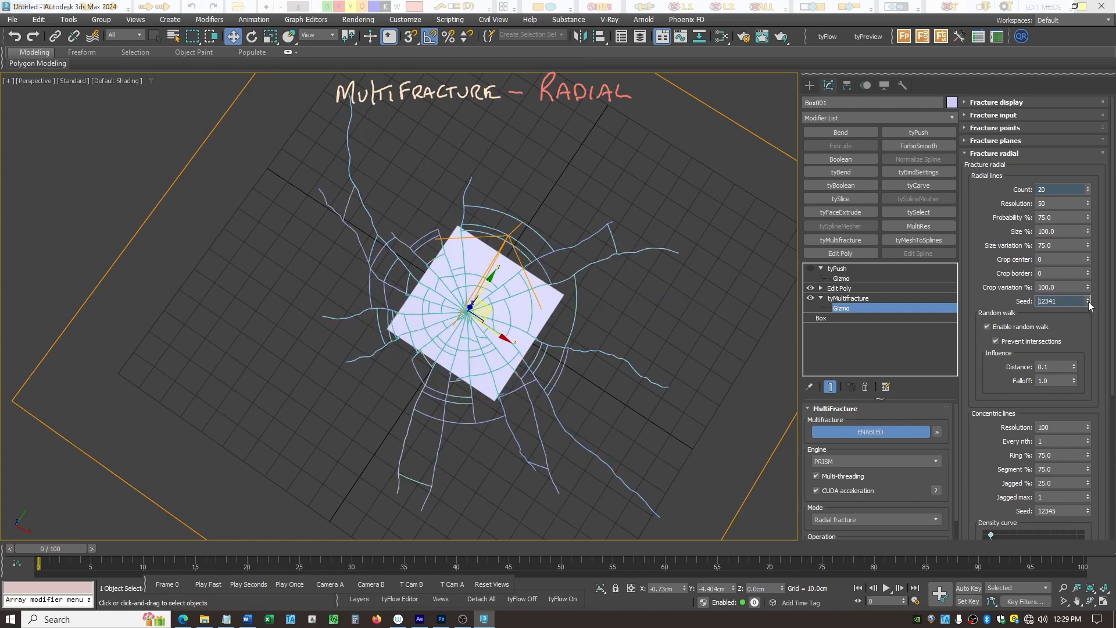
{"action": "left_click", "coordinate": [1088, 303]}
{"action": "left_click", "coordinate": [1089, 303]}
{"action": "left_click", "coordinate": [1088, 303]}
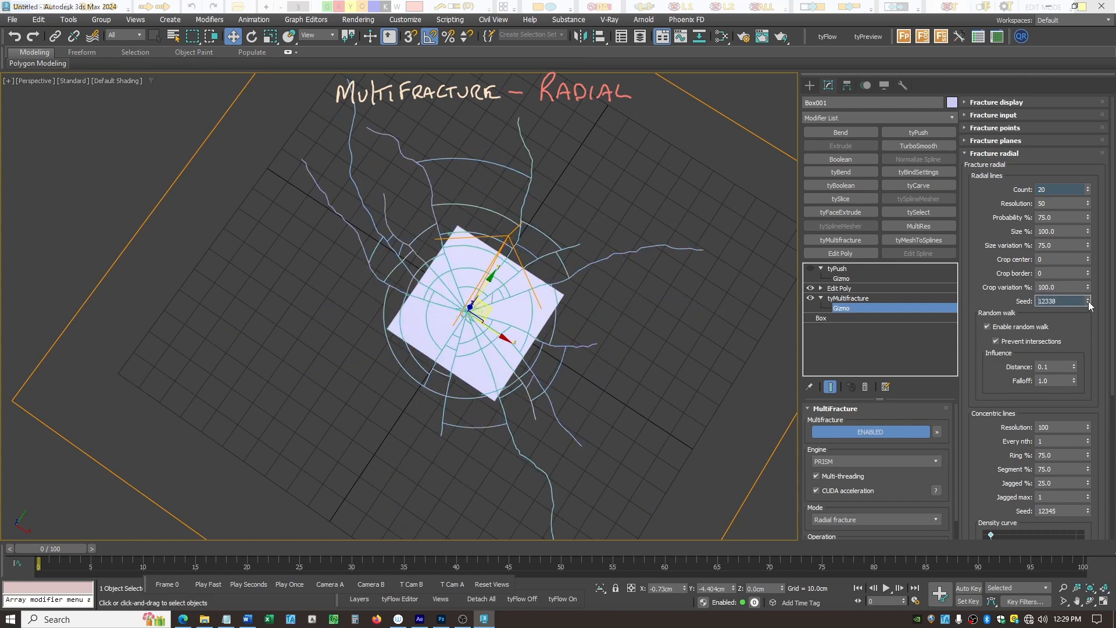
{"action": "left_click", "coordinate": [811, 269]}
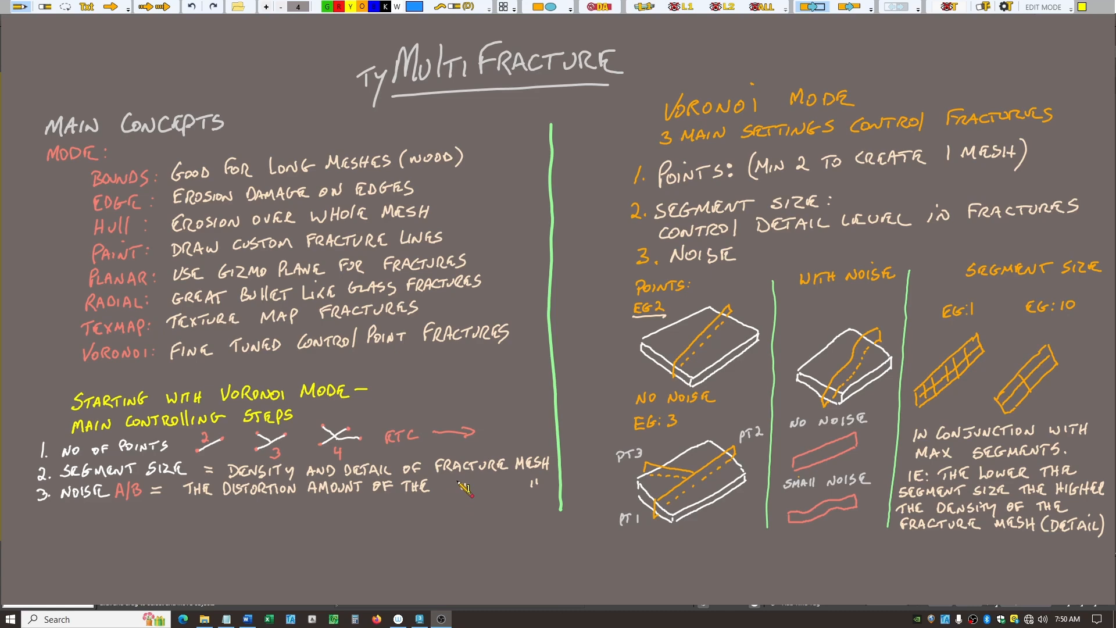
{"action": "left_click_drag", "start_coordinate": [461, 482], "coordinate": [462, 490]}
{"action": "left_click_drag", "start_coordinate": [465, 482], "coordinate": [466, 489]}
{"action": "left_click_drag", "start_coordinate": [466, 428], "coordinate": [466, 437]}
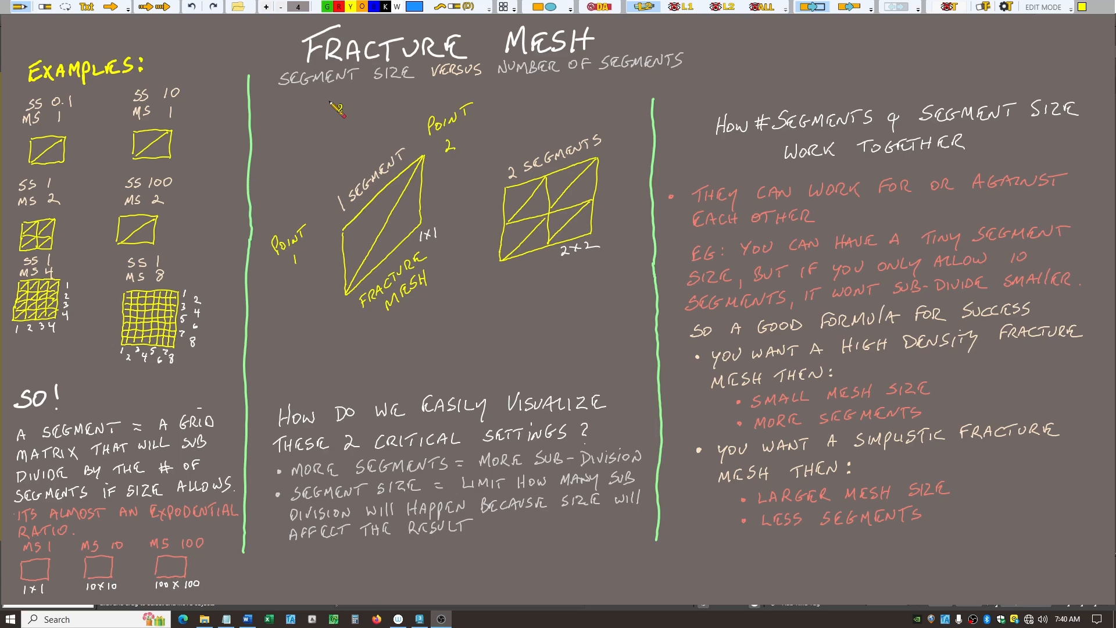
{"action": "left_click_drag", "start_coordinate": [297, 94], "coordinate": [390, 93]}
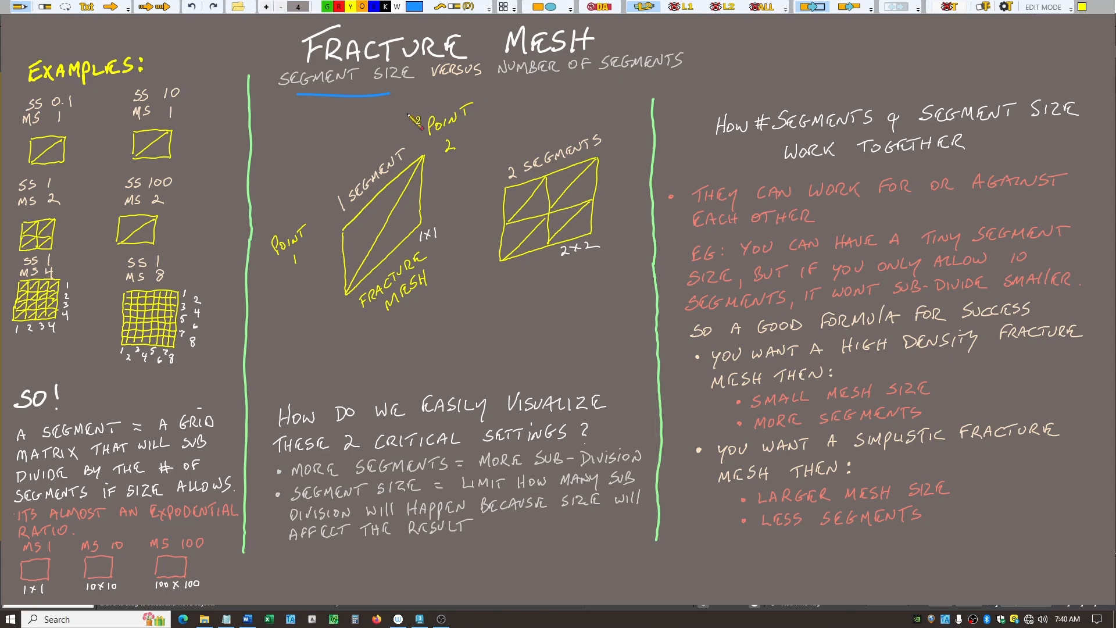
{"action": "left_click_drag", "start_coordinate": [533, 86], "coordinate": [632, 81]}
{"action": "left_click_drag", "start_coordinate": [849, 210], "coordinate": [869, 222]}
{"action": "left_click_drag", "start_coordinate": [684, 355], "coordinate": [684, 351]}
{"action": "left_click_drag", "start_coordinate": [684, 444], "coordinate": [678, 455]}
{"action": "left_click_drag", "start_coordinate": [264, 466], "coordinate": [257, 471]}
{"action": "left_click_drag", "start_coordinate": [265, 489], "coordinate": [260, 499]}
{"action": "left_click_drag", "start_coordinate": [81, 119], "coordinate": [71, 126]}
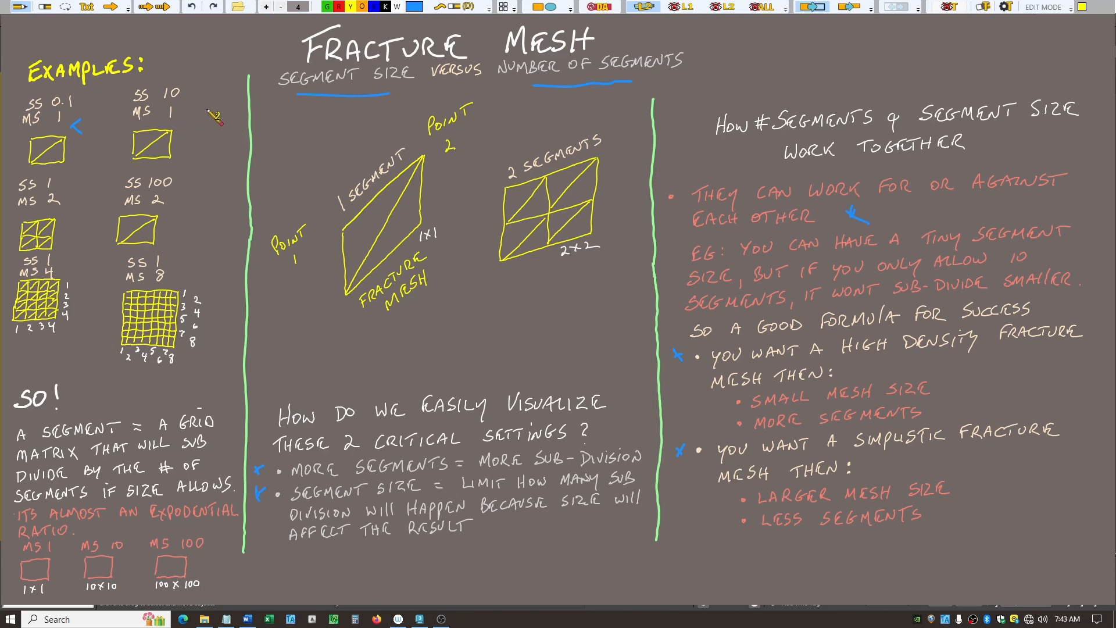
{"action": "left_click_drag", "start_coordinate": [201, 109], "coordinate": [193, 117]}
{"action": "left_click_drag", "start_coordinate": [186, 197], "coordinate": [185, 203]}
{"action": "left_click_drag", "start_coordinate": [68, 281], "coordinate": [68, 291]}
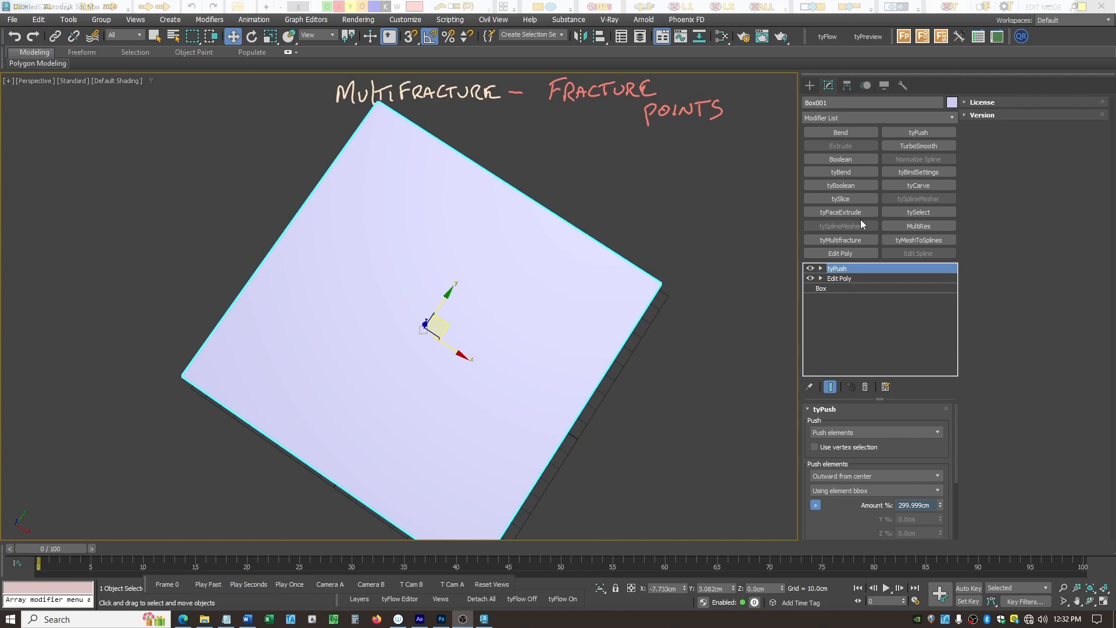
Add a tyMultifracture modifier directly below tyPush on the box and set the random fracture points count to 2
{"action": "left_click", "coordinate": [853, 240]}
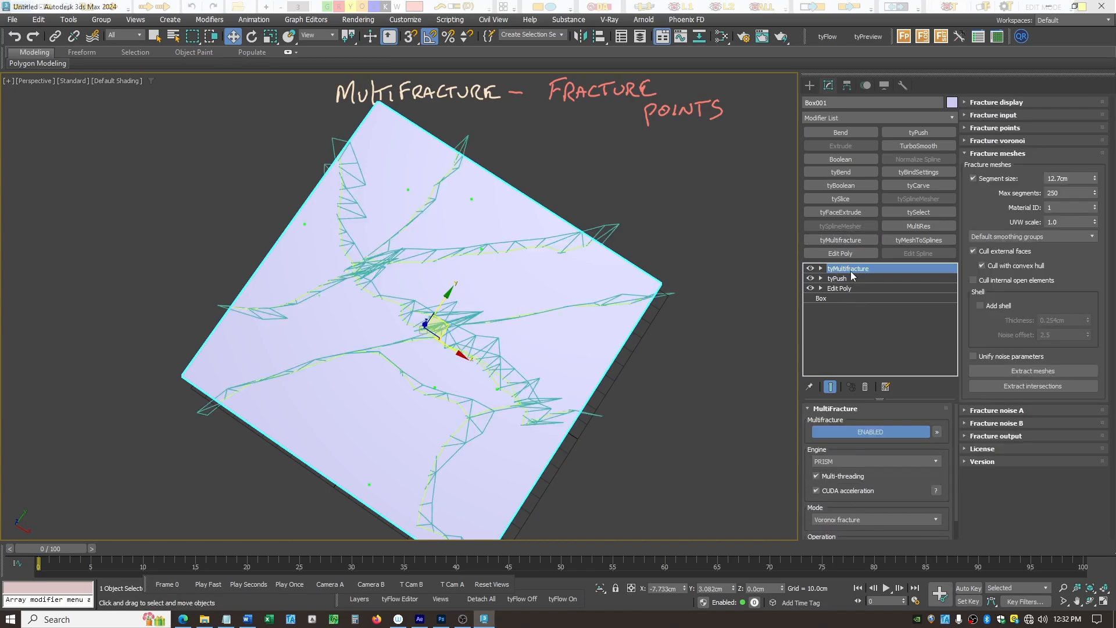
{"action": "left_click_drag", "start_coordinate": [853, 268], "coordinate": [848, 285]}
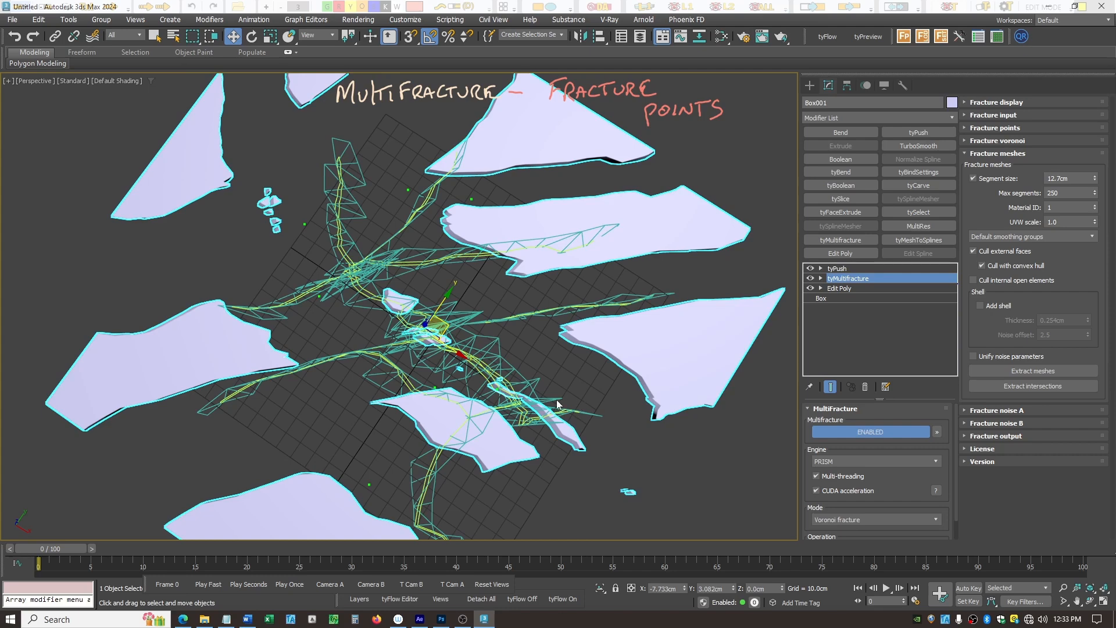
{"action": "left_click", "coordinate": [972, 141]}
{"action": "left_click", "coordinate": [972, 129]}
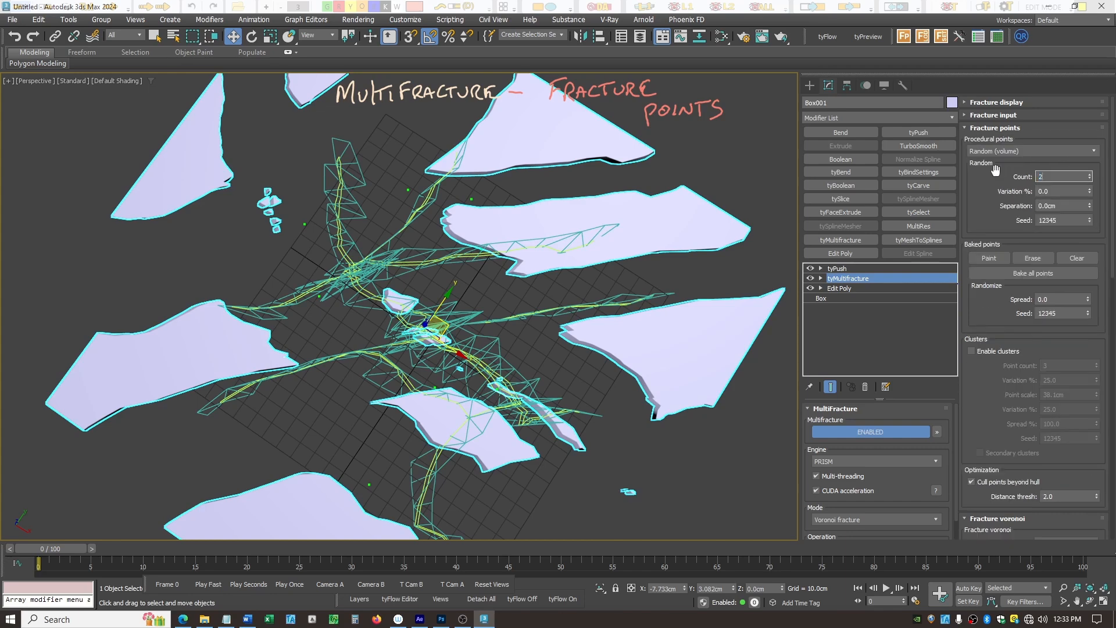
{"action": "key", "text": "Return"}
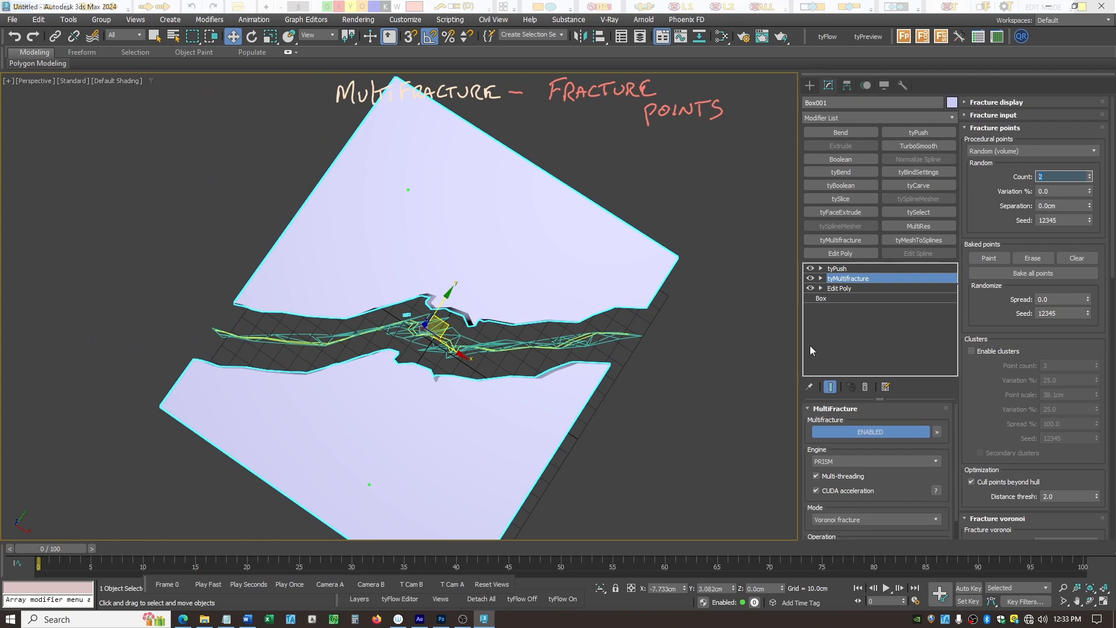
Set the Fracture noise A strength to 0 cm
{"action": "left_click", "coordinate": [967, 129]}
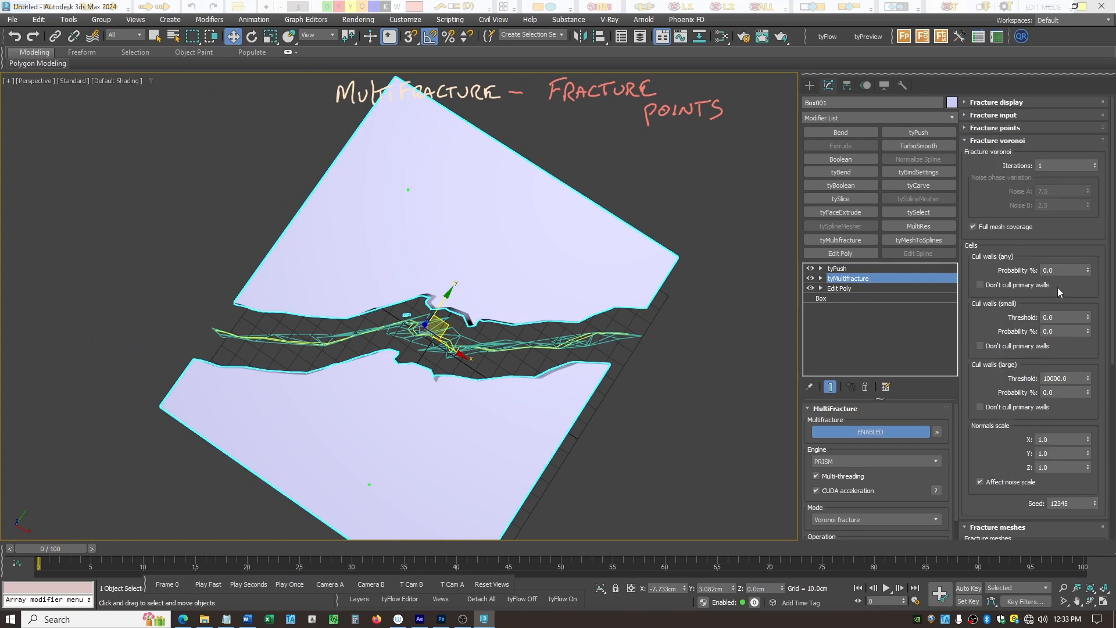
{"action": "left_click", "coordinate": [970, 141]}
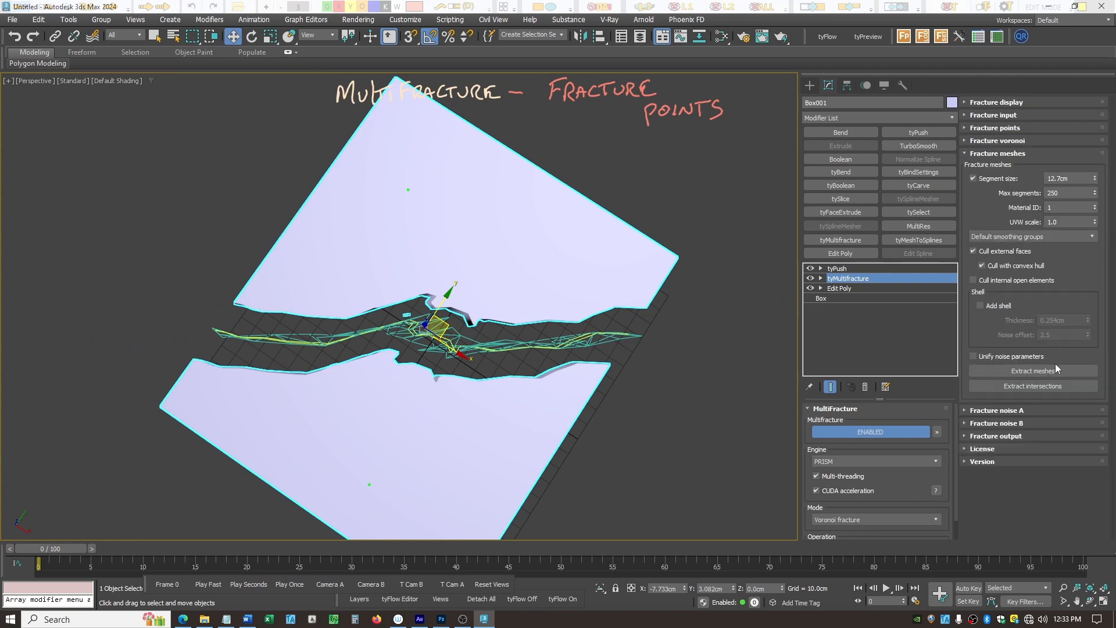
{"action": "left_click", "coordinate": [965, 410]}
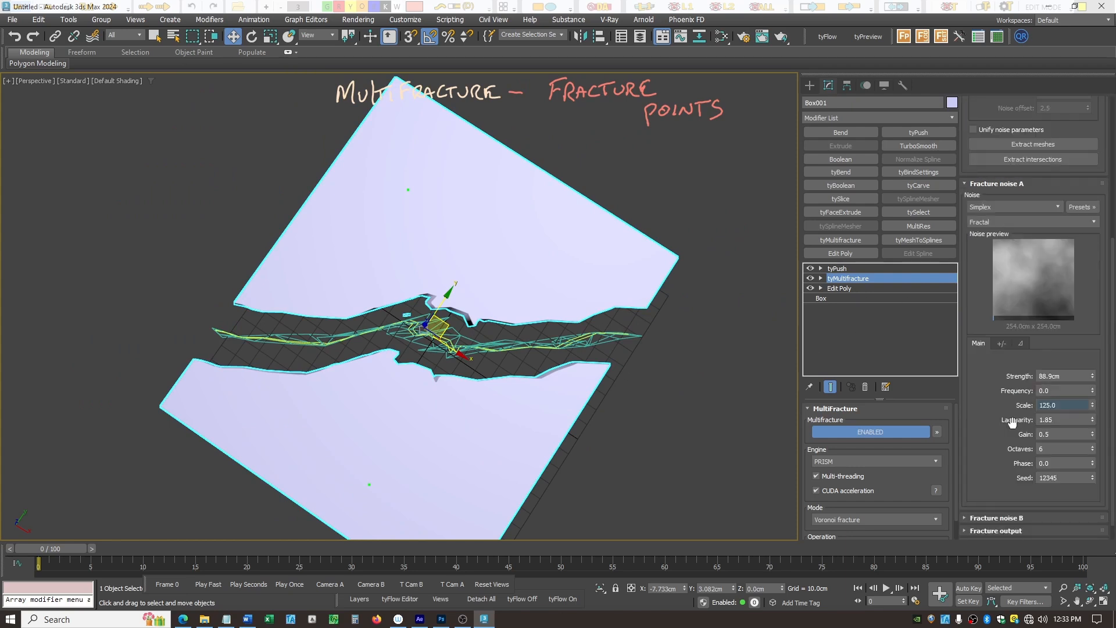
{"action": "right_click", "coordinate": [1095, 379]}
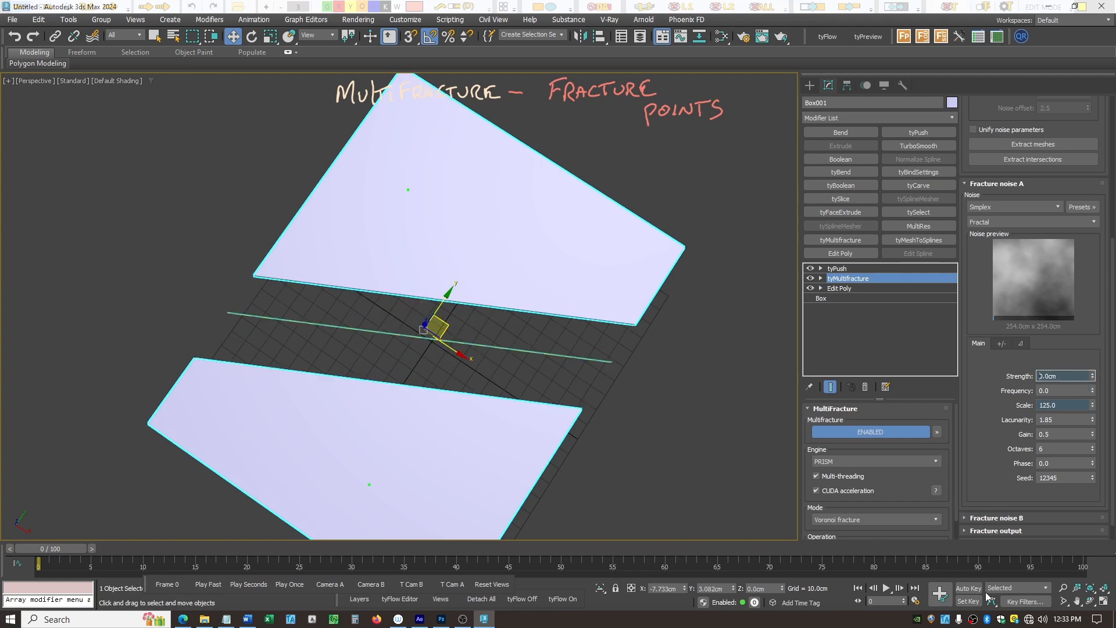
Tilt the perspective view to a lower angle and display the fractured box in wireframe
{"action": "left_click", "coordinate": [1091, 602]}
{"action": "left_click_drag", "start_coordinate": [469, 430], "coordinate": [454, 379]}
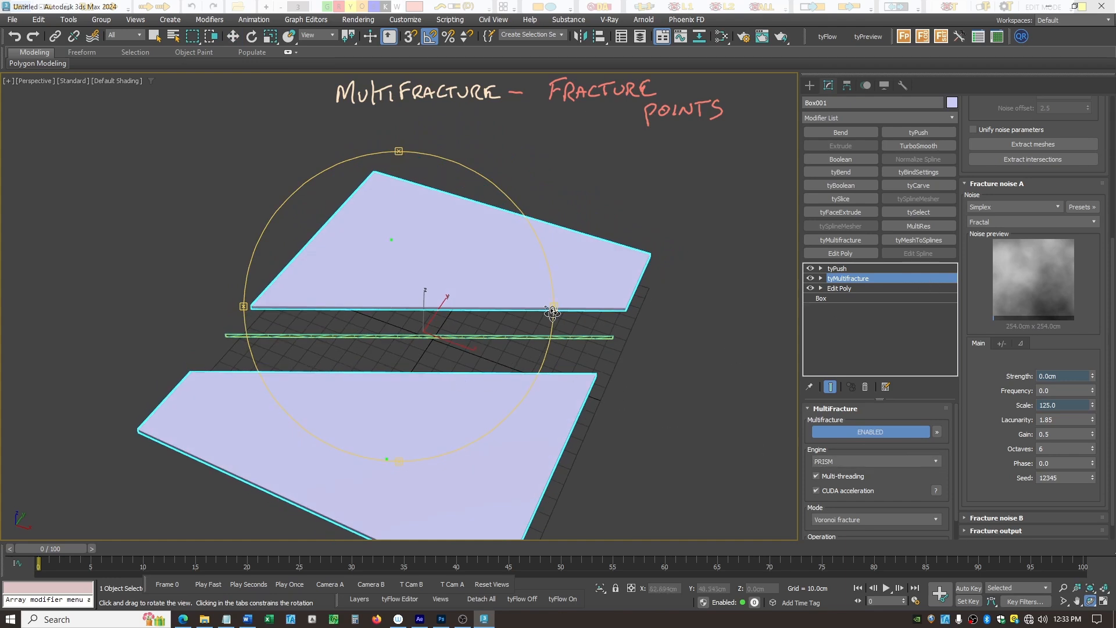
{"action": "left_click", "coordinate": [120, 82]}
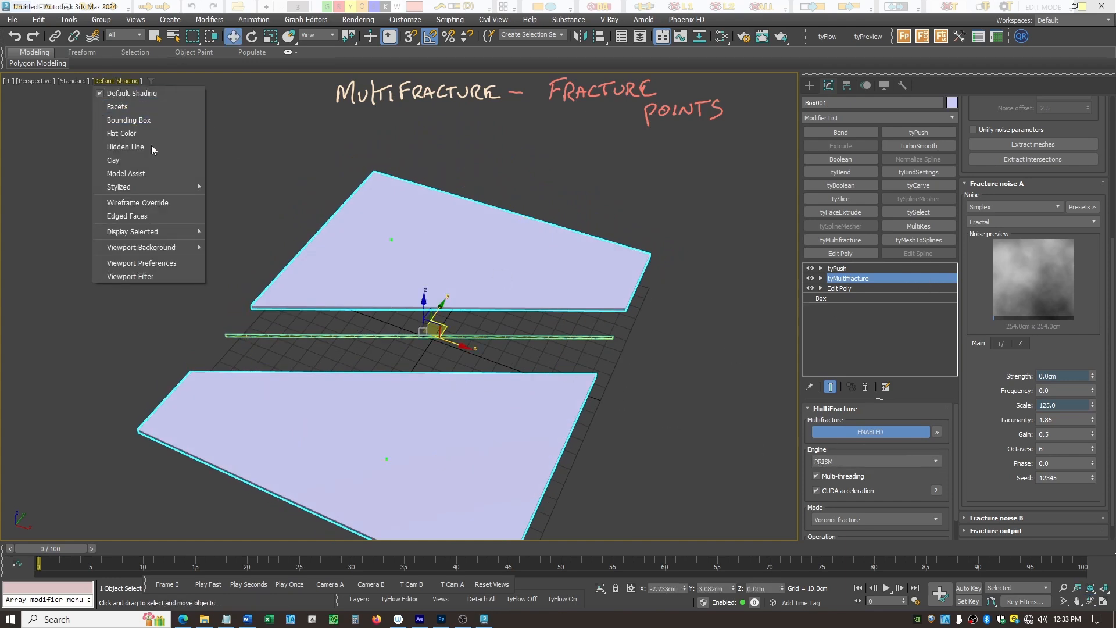
{"action": "left_click", "coordinate": [160, 203]}
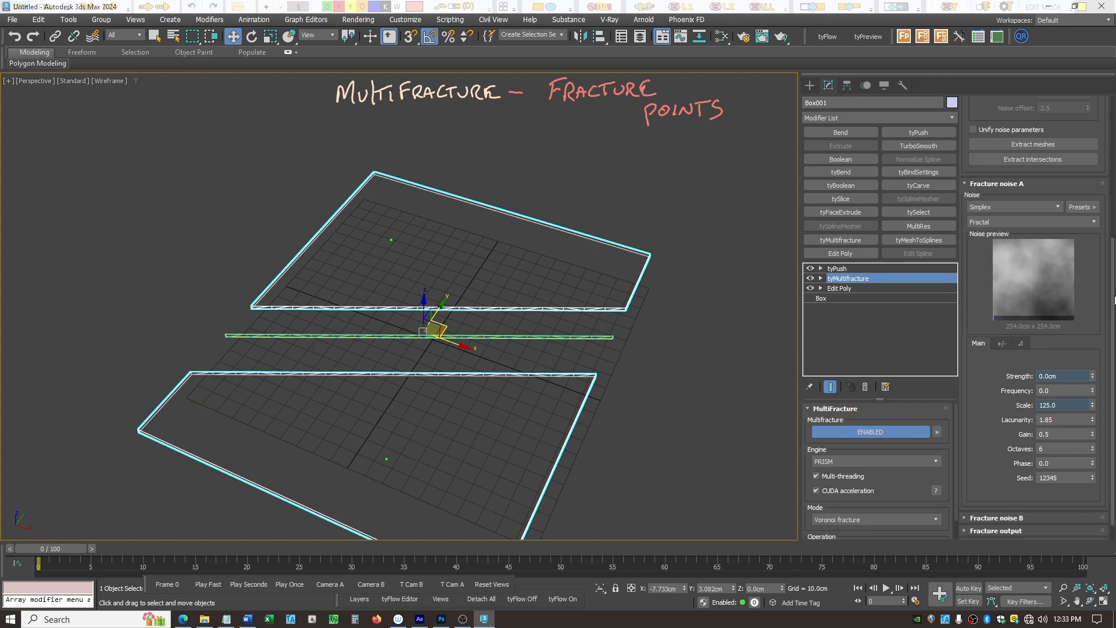
Set the random fracture points count to 4
{"action": "scroll", "coordinate": [1112, 304], "scroll_direction": "up", "scroll_amount": 5}
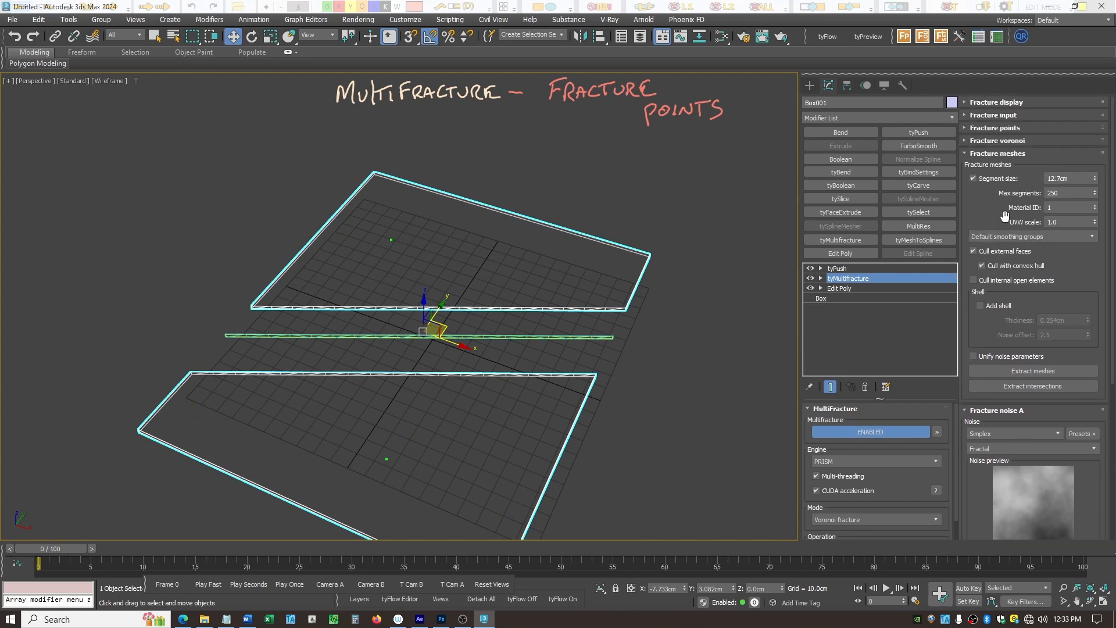
{"action": "left_click", "coordinate": [964, 155]}
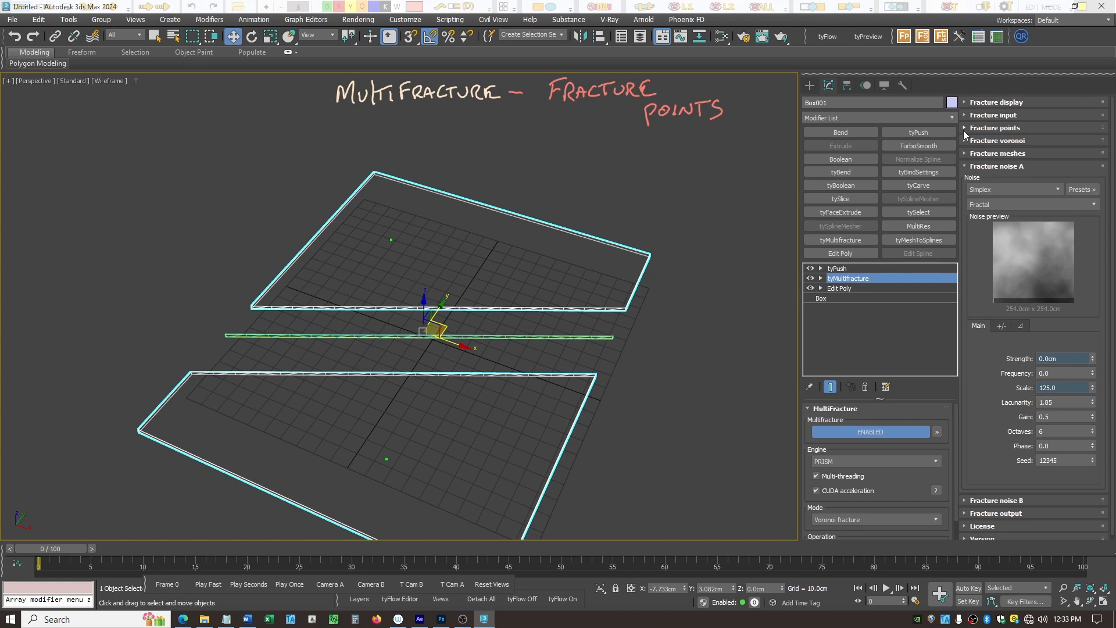
{"action": "left_click", "coordinate": [965, 128]}
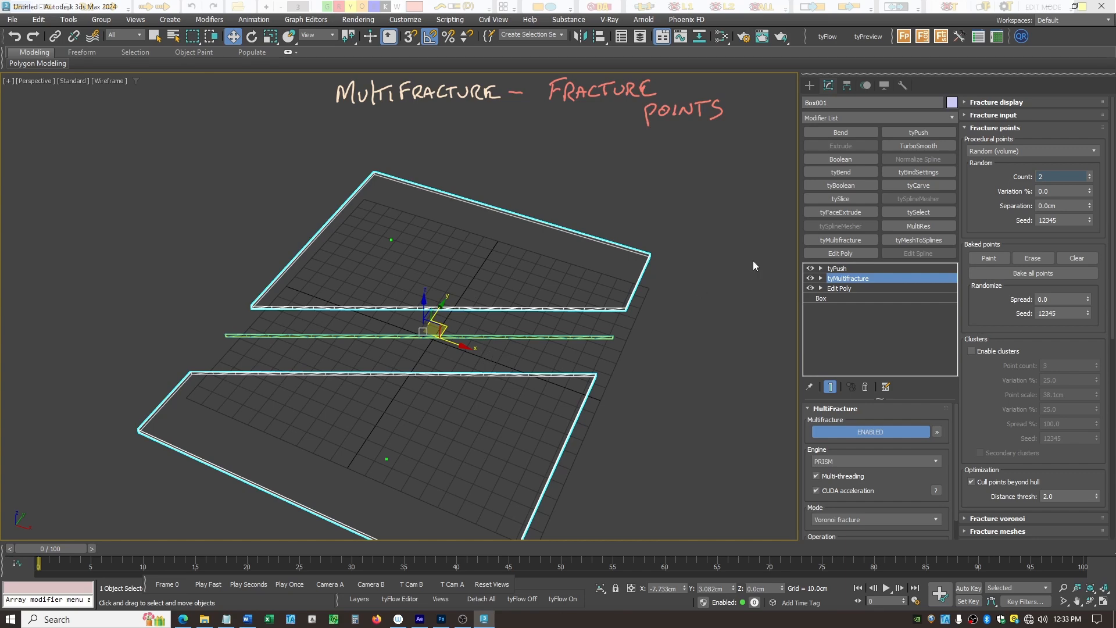
{"action": "double_click", "coordinate": [1050, 176]}
{"action": "type", "text": "4"}
{"action": "key", "text": "Return"}
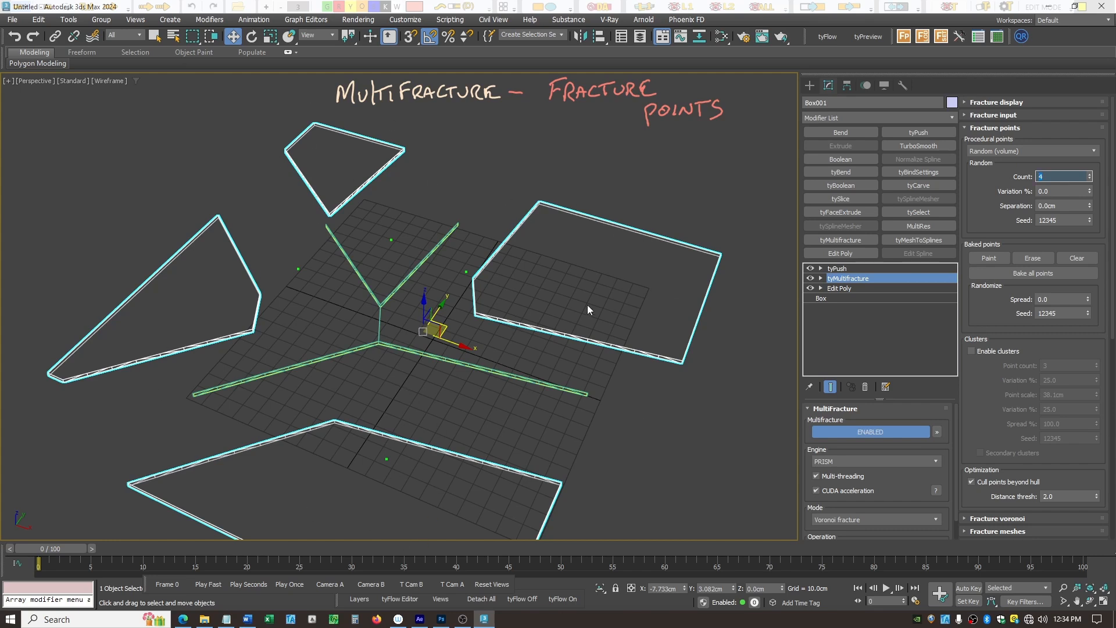
Compare the box with tyPush off and on, and set the random fracture points count to 10
{"action": "left_click", "coordinate": [811, 269]}
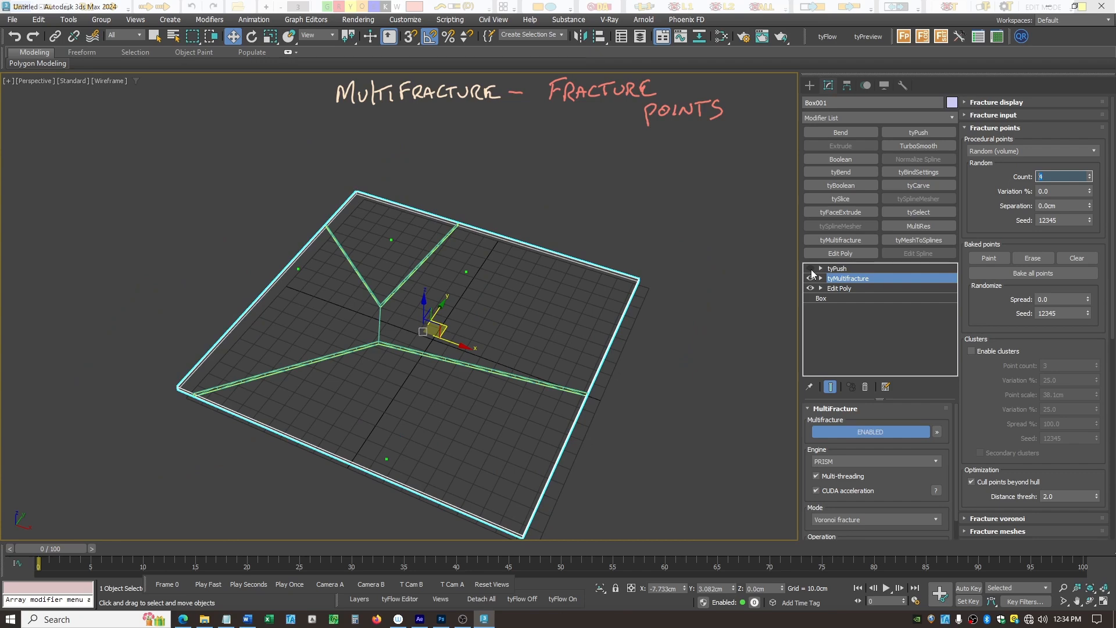
{"action": "left_click", "coordinate": [811, 269]}
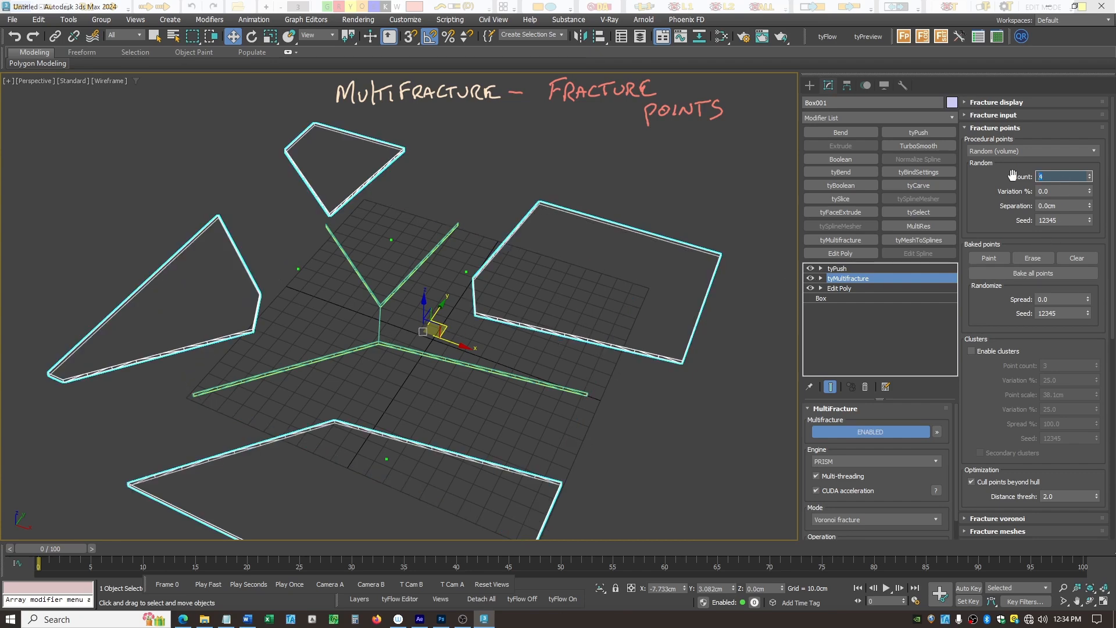
{"action": "type", "text": "10"}
{"action": "key", "text": "Return"}
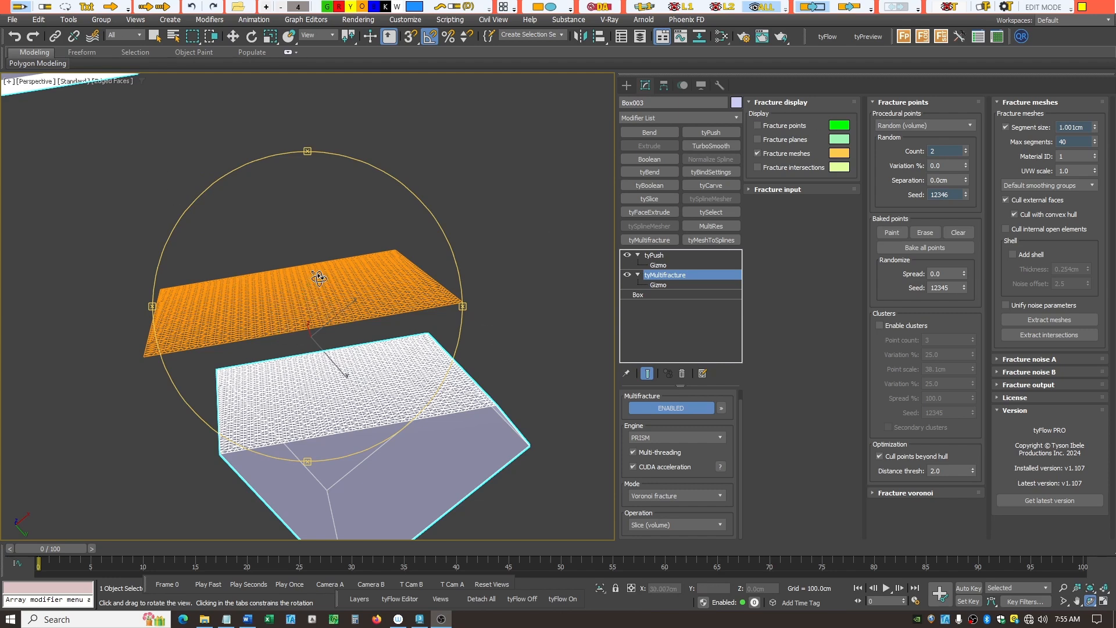
Set the fracture mesh segment size to 10 cm on the box showing the orange fracture mesh
{"action": "left_click_drag", "start_coordinate": [320, 270], "coordinate": [315, 278]}
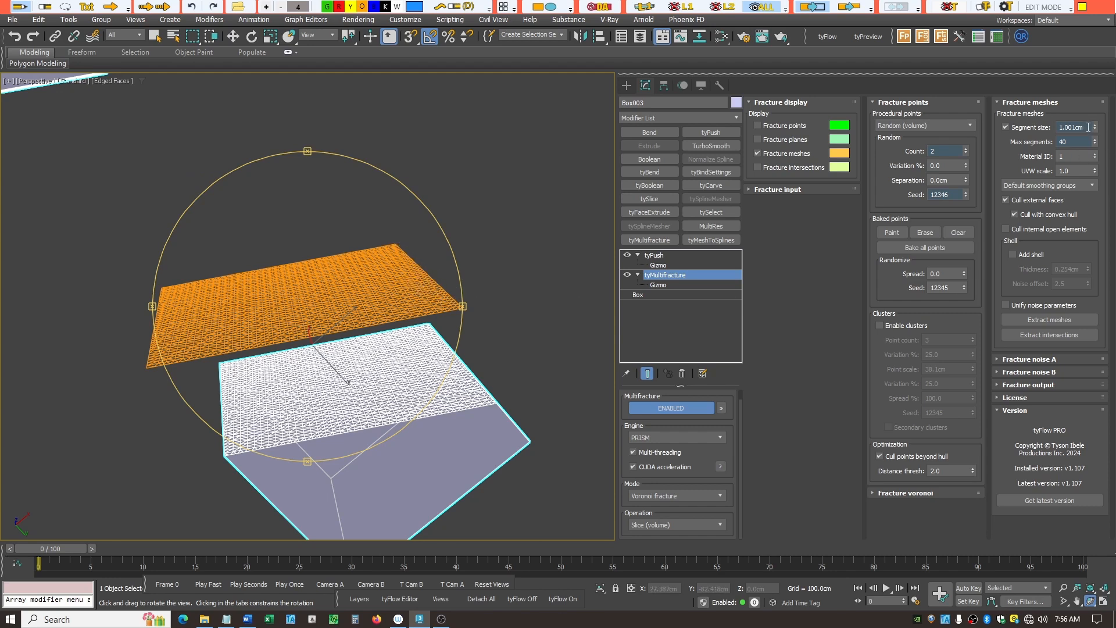
{"action": "left_click_drag", "start_coordinate": [1088, 128], "coordinate": [1056, 127]}
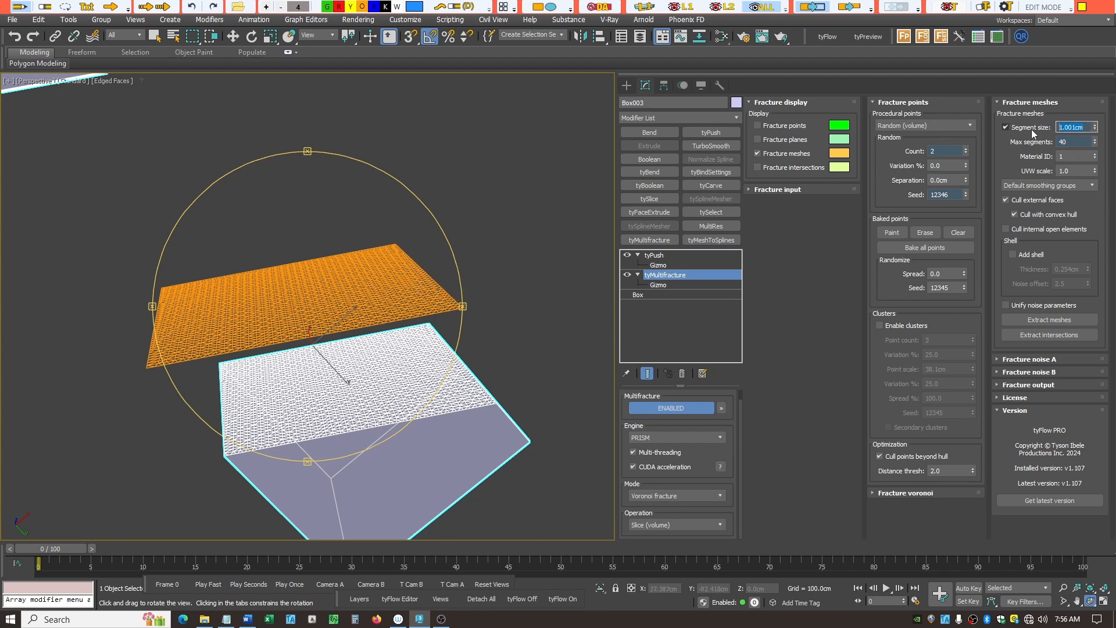
{"action": "type", "text": "10"}
{"action": "key", "text": "Return"}
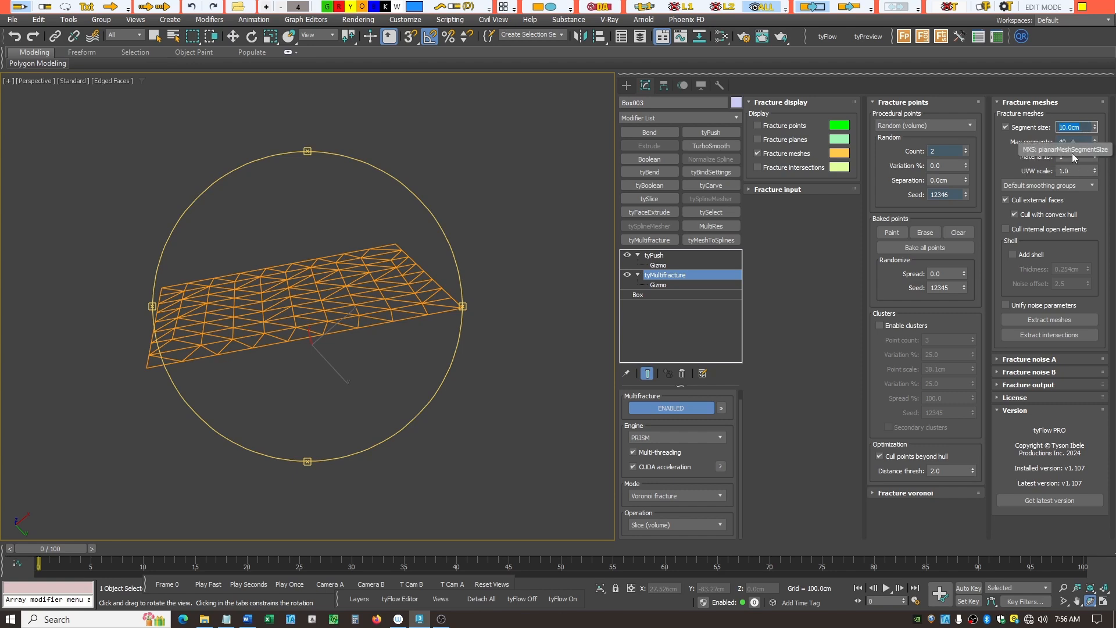
Set the fracture mesh segment size to 1 cm and the Fracture noise A strength to 10 cm
{"action": "type", "text": "1"}
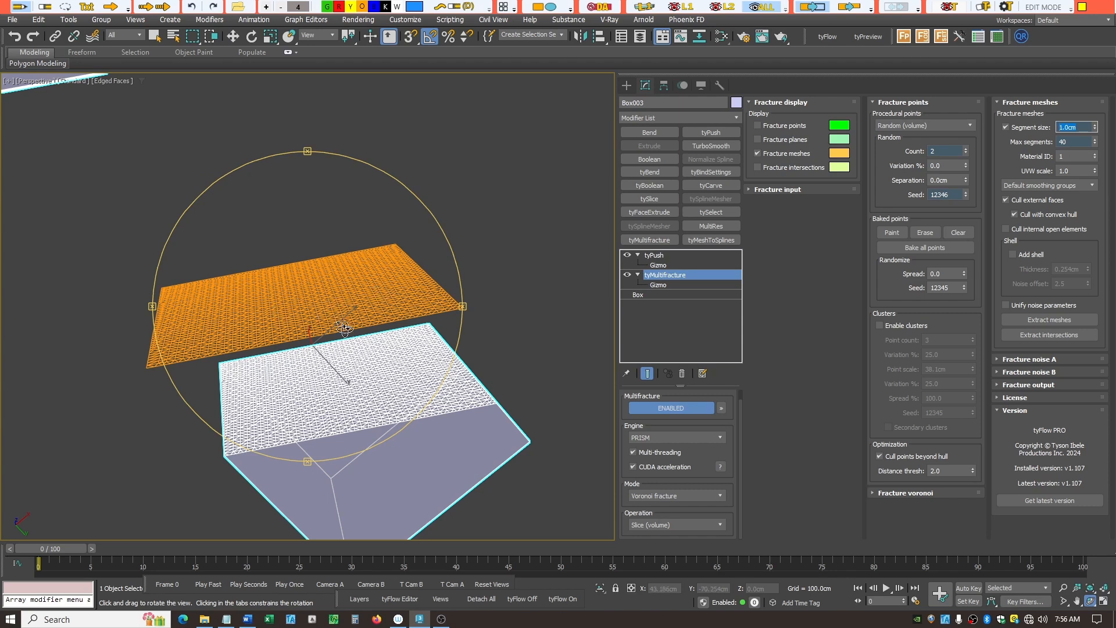
{"action": "left_click", "coordinate": [1000, 358]}
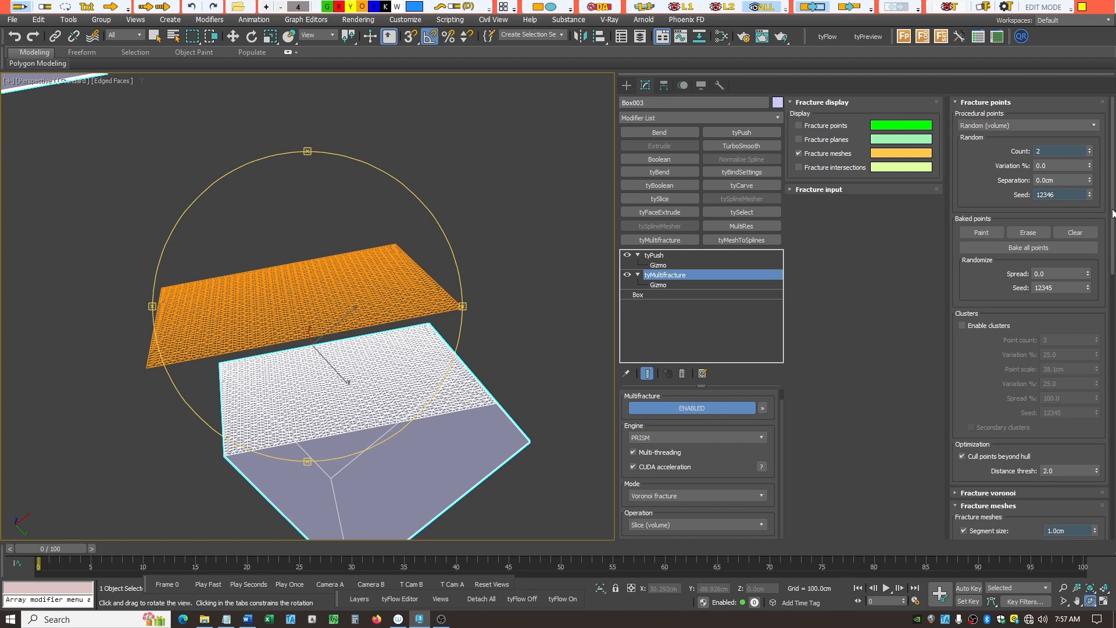
{"action": "left_click_drag", "start_coordinate": [1114, 213], "coordinate": [1114, 425]}
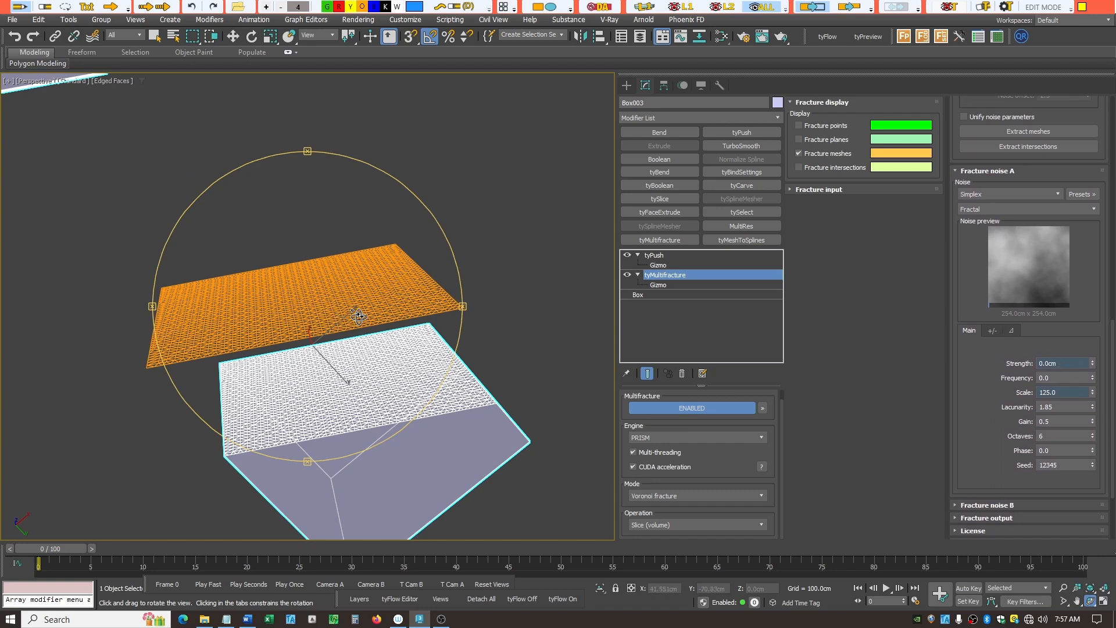
{"action": "left_click_drag", "start_coordinate": [1072, 365], "coordinate": [1035, 366]}
{"action": "type", "text": "10"}
{"action": "key", "text": "Return"}
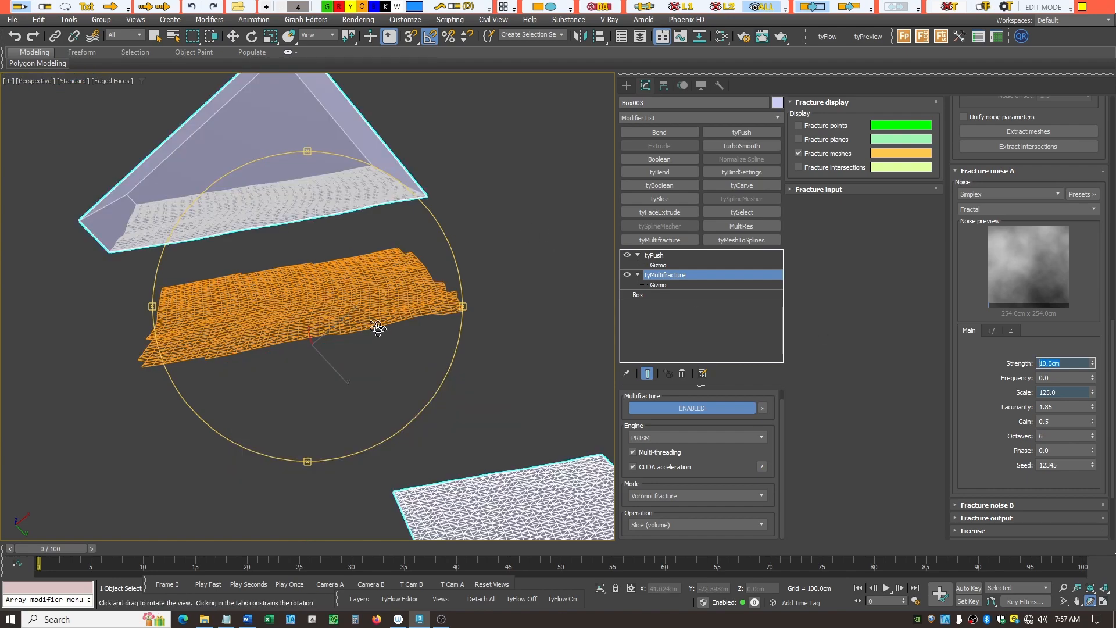
Inspect the noisy cut surface from several angles and hide the viewport grid
{"action": "left_click_drag", "start_coordinate": [295, 338], "coordinate": [367, 308]}
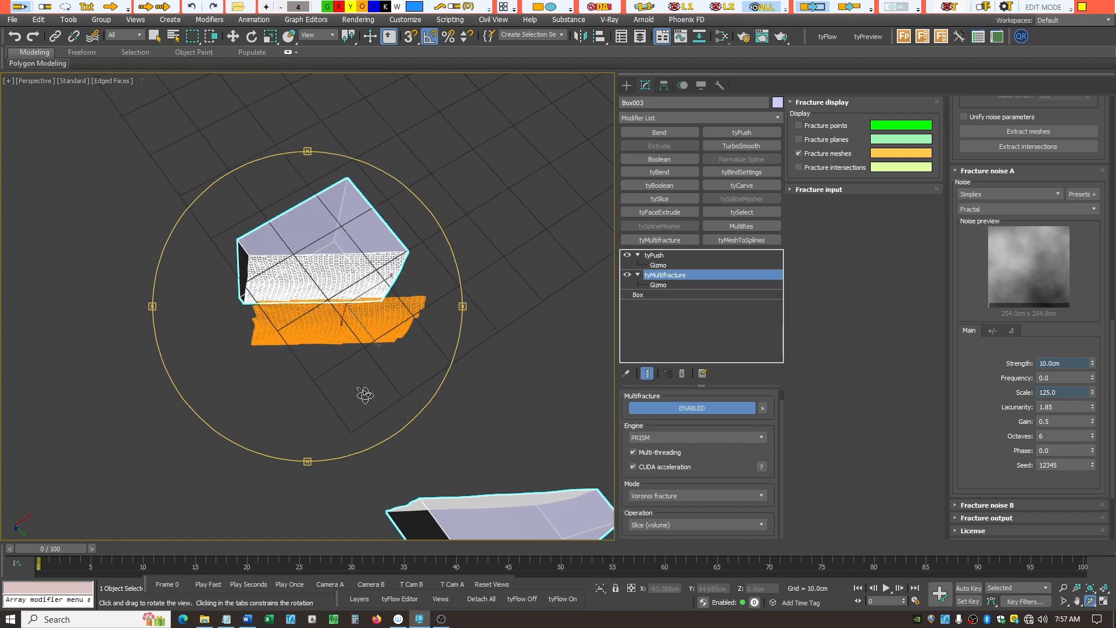
{"action": "left_click_drag", "start_coordinate": [365, 395], "coordinate": [367, 408]}
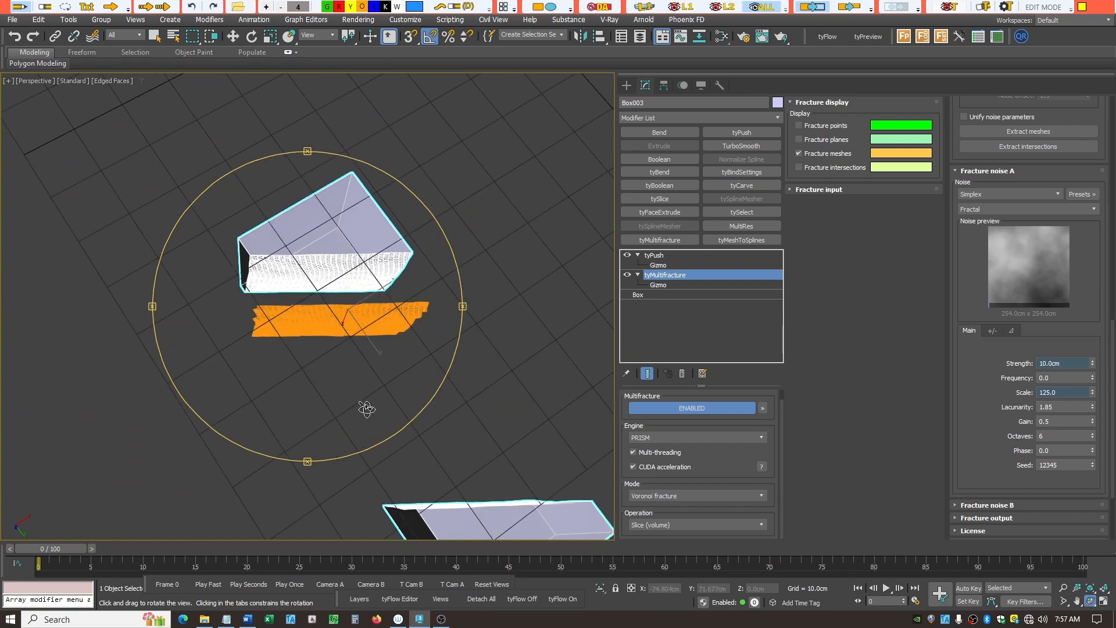
{"action": "key", "text": "g"}
{"action": "mouse_move", "coordinate": [348, 391]}
{"action": "left_mouse_down"}
{"action": "mouse_move", "coordinate": [349, 362]}
{"action": "mouse_move", "coordinate": [347, 376]}
{"action": "left_mouse_up"}
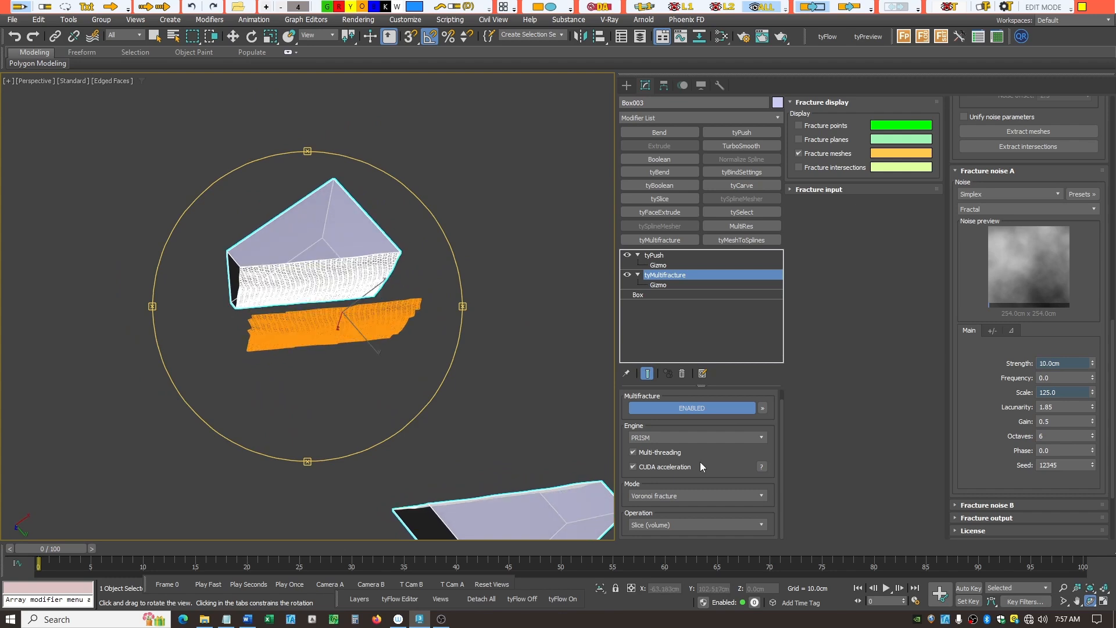
Set the Fracture noise A strength to 30 cm and view the displaced fracture mesh from above
{"action": "double_click", "coordinate": [1069, 364]}
{"action": "key", "text": "Return"}
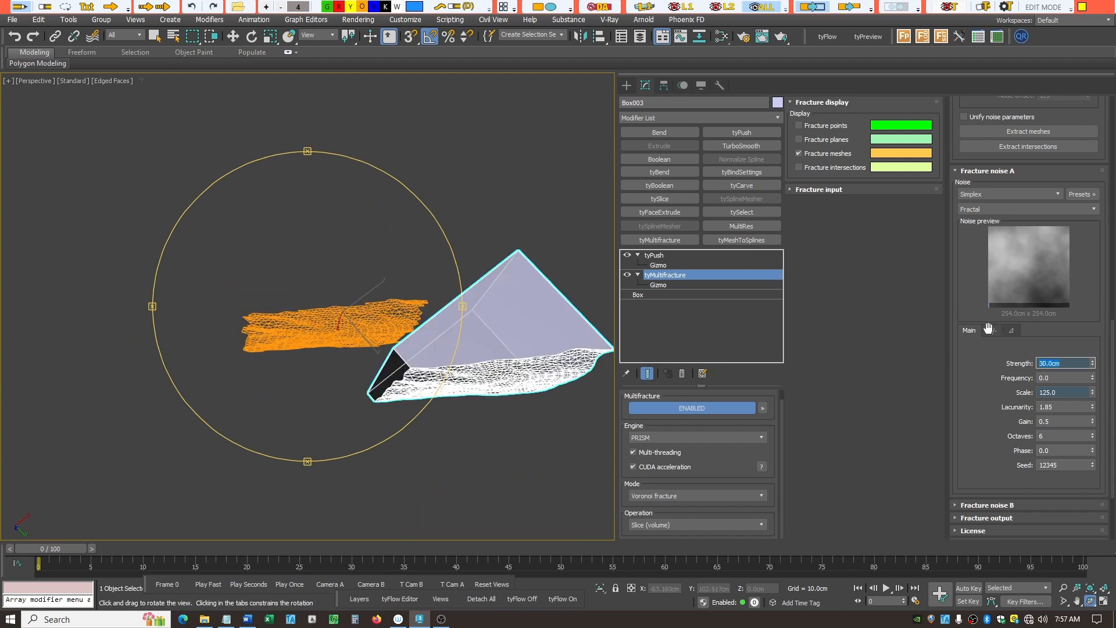
{"action": "left_click_drag", "start_coordinate": [300, 341], "coordinate": [448, 359]}
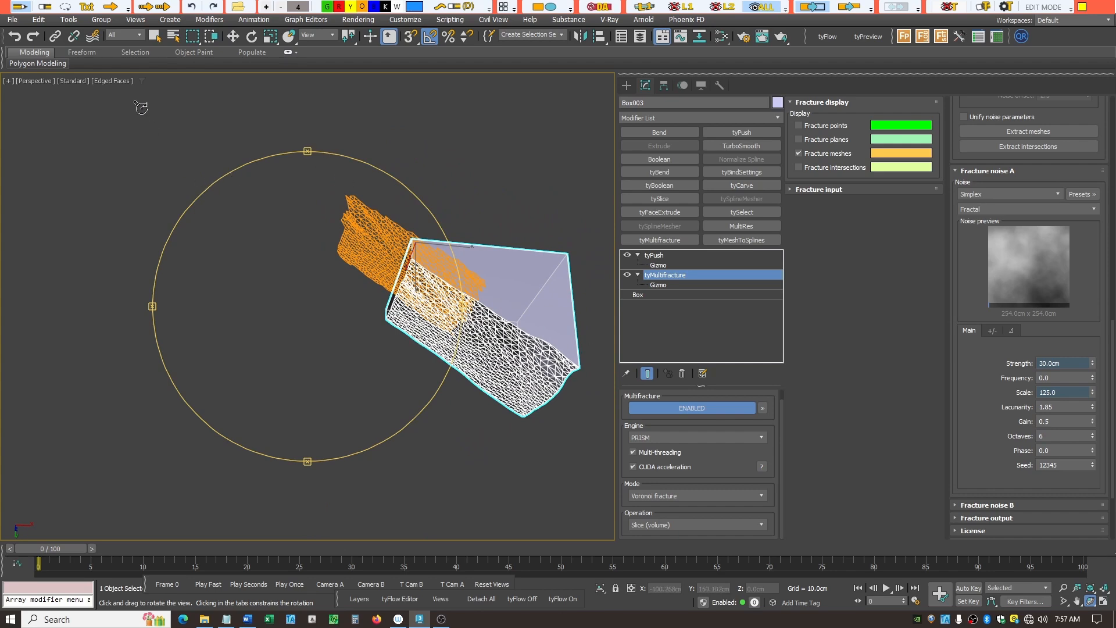
Turn off edged faces in the perspective view so the fractured pieces show plain Default Shading
{"action": "left_click", "coordinate": [108, 82]}
{"action": "left_click", "coordinate": [148, 216]}
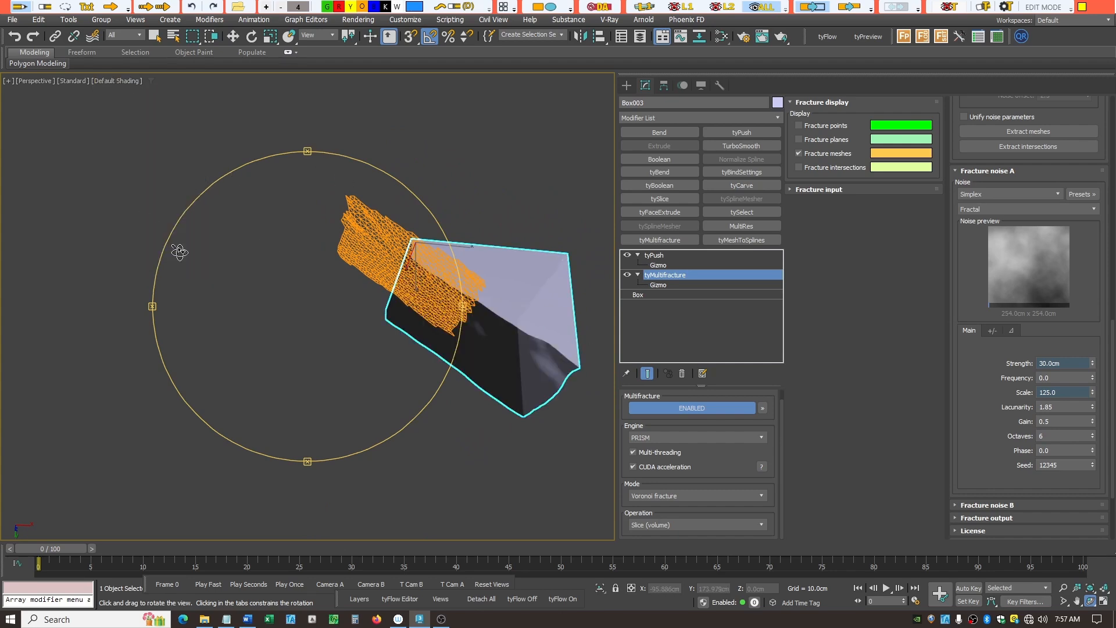
{"action": "mouse_move", "coordinate": [326, 373]}
{"action": "left_mouse_down"}
{"action": "mouse_move", "coordinate": [331, 339]}
{"action": "mouse_move", "coordinate": [374, 332]}
{"action": "mouse_move", "coordinate": [356, 366]}
{"action": "mouse_move", "coordinate": [468, 374]}
{"action": "mouse_move", "coordinate": [450, 343]}
{"action": "mouse_move", "coordinate": [456, 321]}
{"action": "mouse_move", "coordinate": [469, 337]}
{"action": "left_mouse_up"}
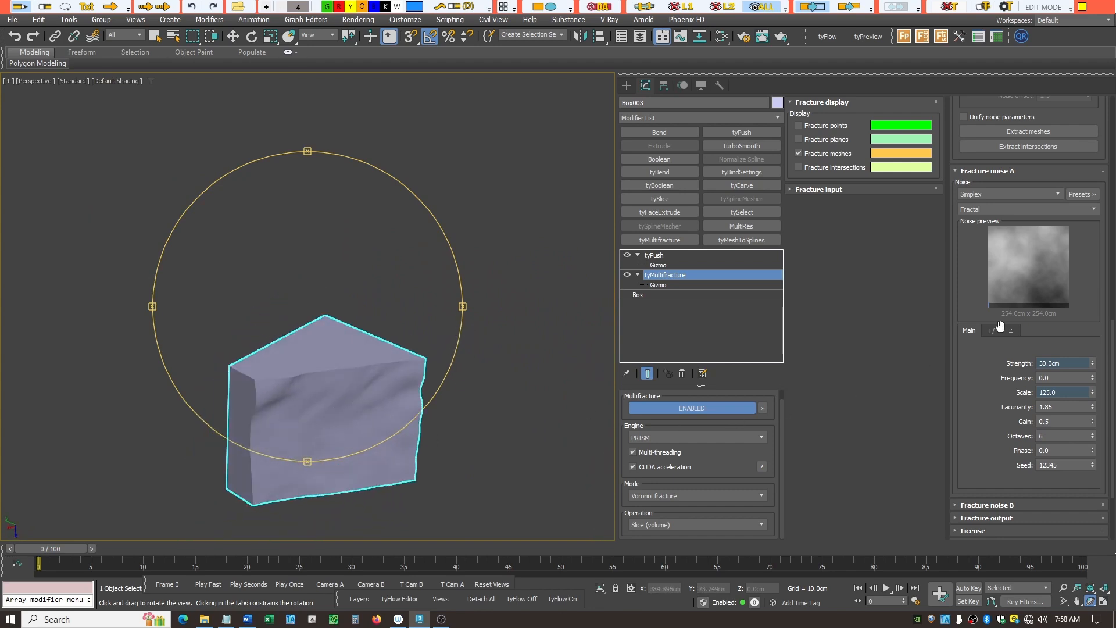
Set the Fracture noise B strength to 5 cm and inspect the fracture mesh between the pieces
{"action": "left_click", "coordinate": [955, 169]}
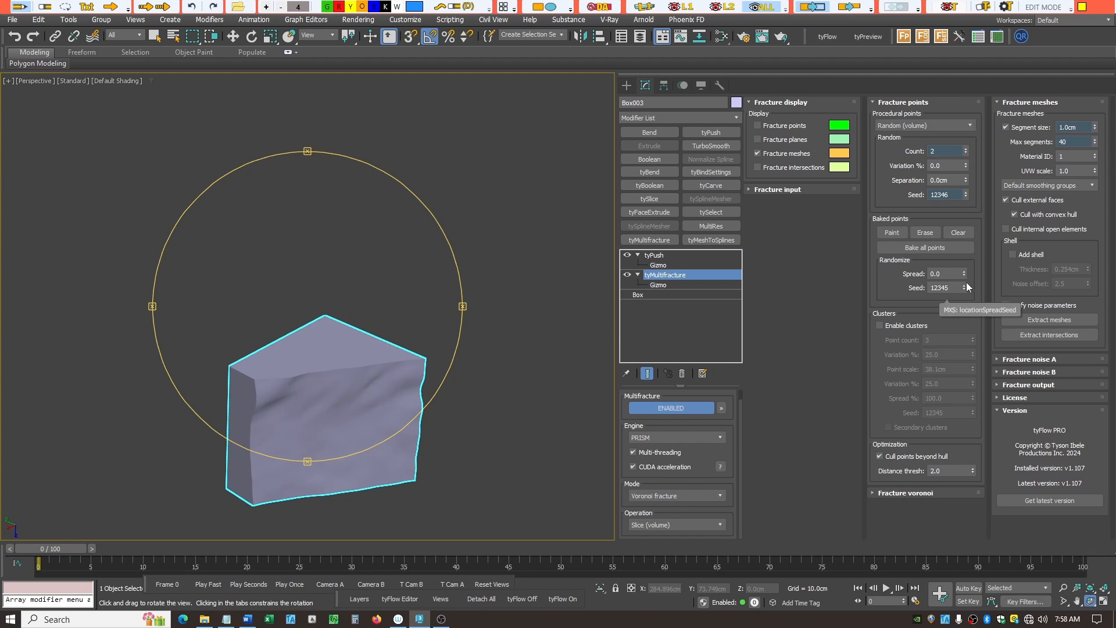
{"action": "left_click", "coordinate": [998, 373]}
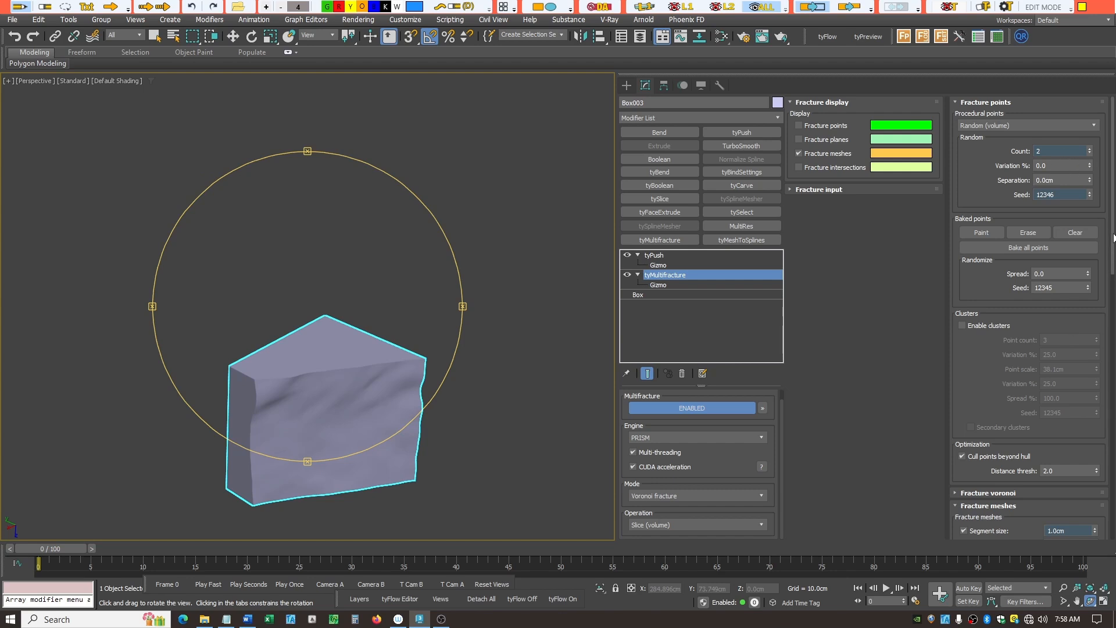
{"action": "scroll", "coordinate": [1114, 271], "scroll_direction": "down", "scroll_amount": 15}
{"action": "scroll", "coordinate": [1106, 339], "scroll_direction": "down", "scroll_amount": 5}
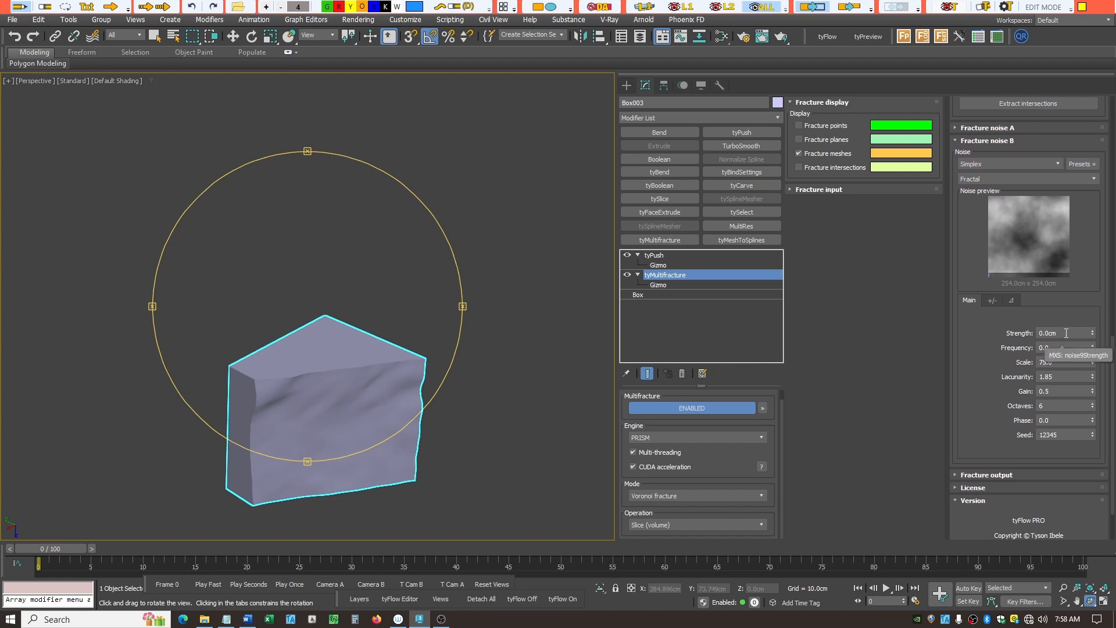
{"action": "left_click", "coordinate": [1048, 333]}
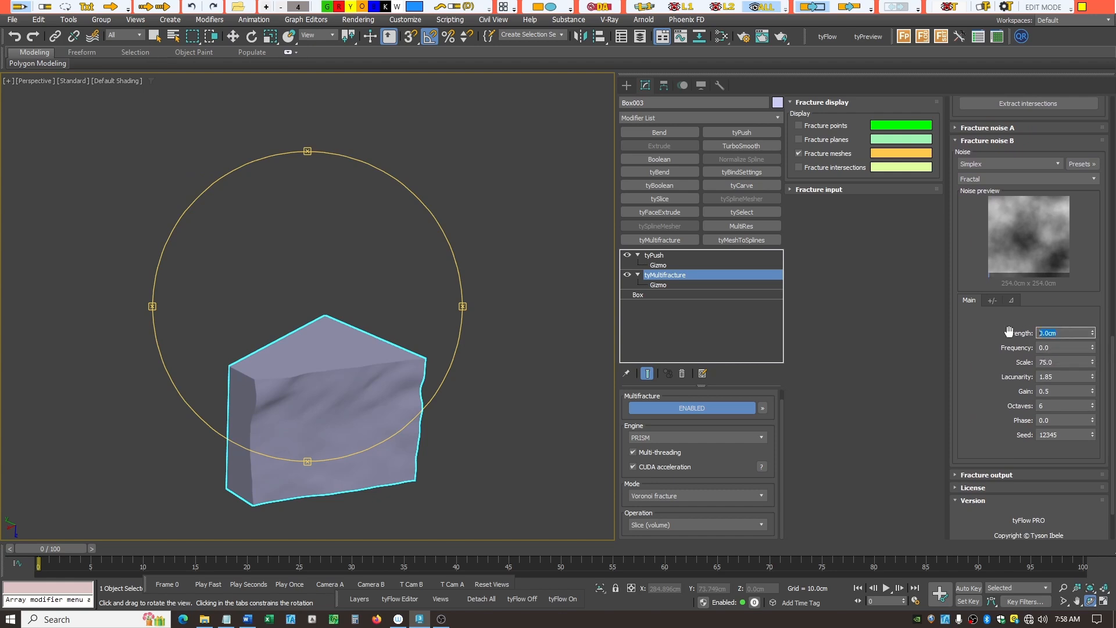
{"action": "key", "text": "Return"}
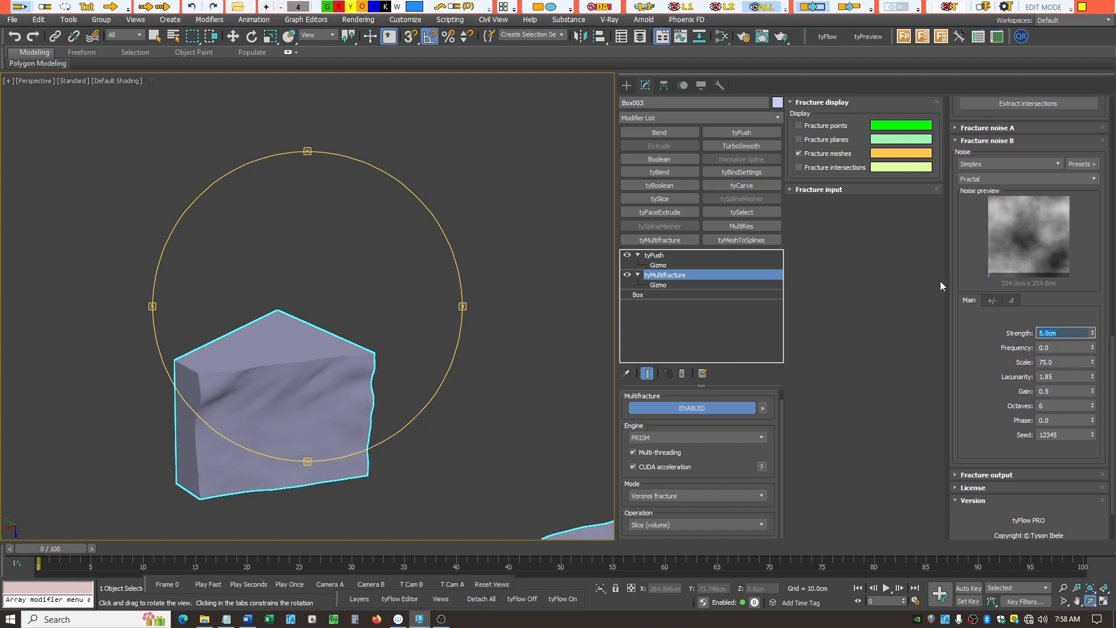
{"action": "left_click_drag", "start_coordinate": [265, 430], "coordinate": [444, 494]}
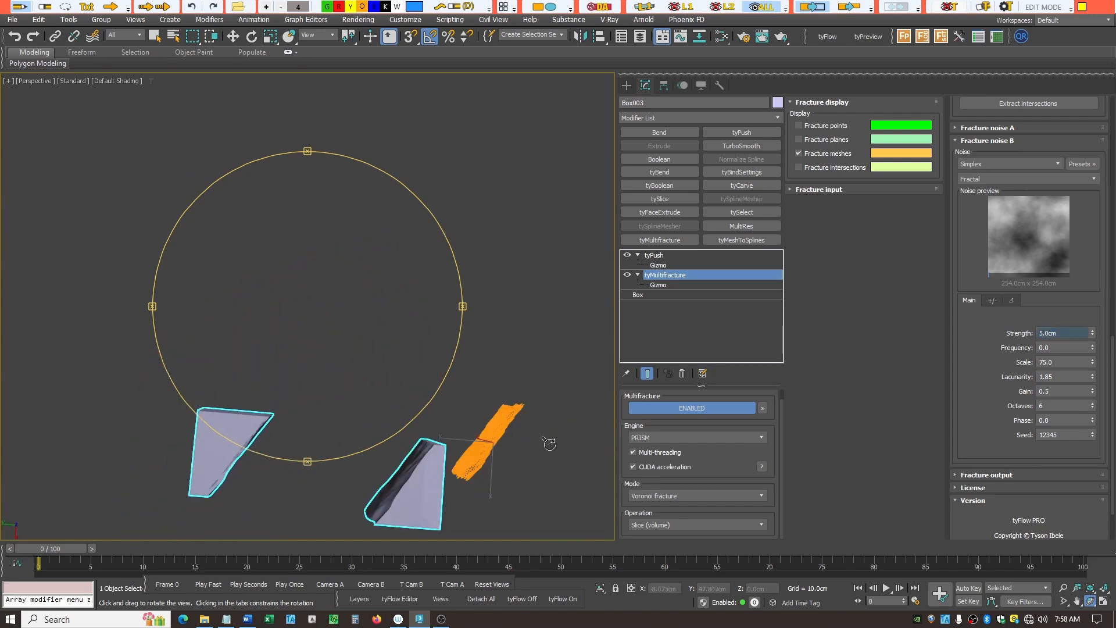
{"action": "left_click_drag", "start_coordinate": [550, 443], "coordinate": [421, 453]}
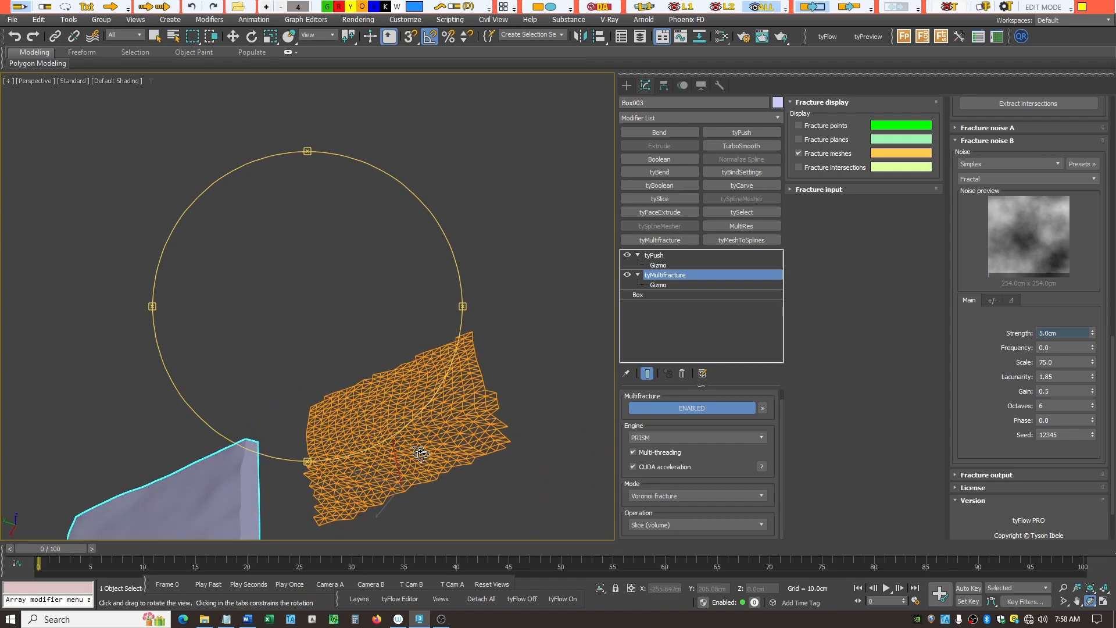
Set the Fracture noise B strength to 10 cm and examine the broken face of one piece up close
{"action": "left_click", "coordinate": [1054, 333]}
{"action": "key", "text": "Return"}
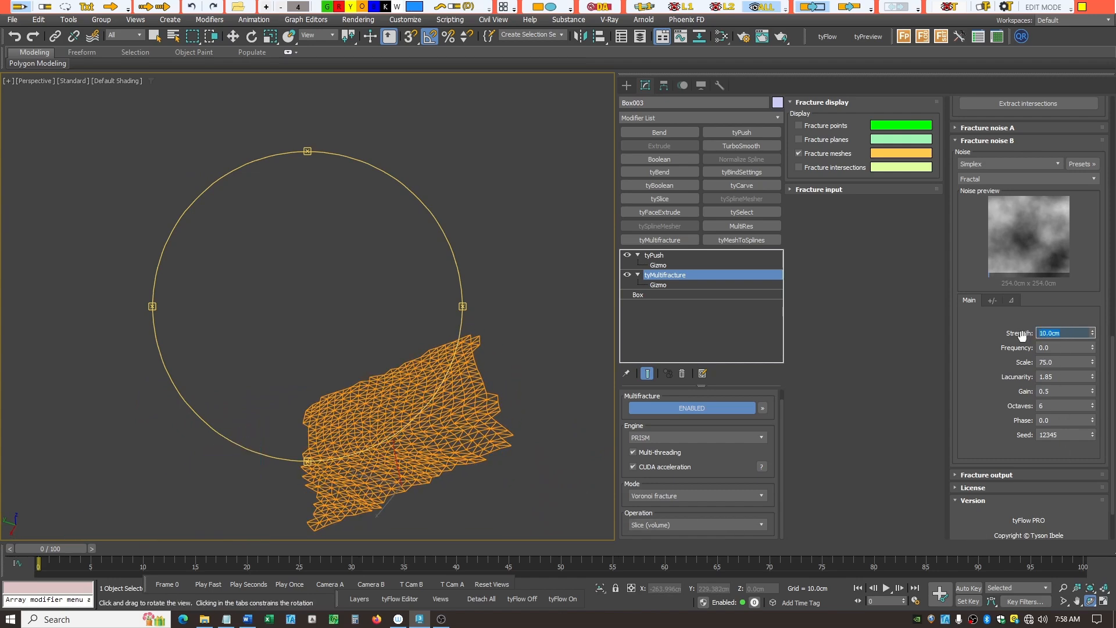
{"action": "left_click_drag", "start_coordinate": [260, 395], "coordinate": [195, 481]}
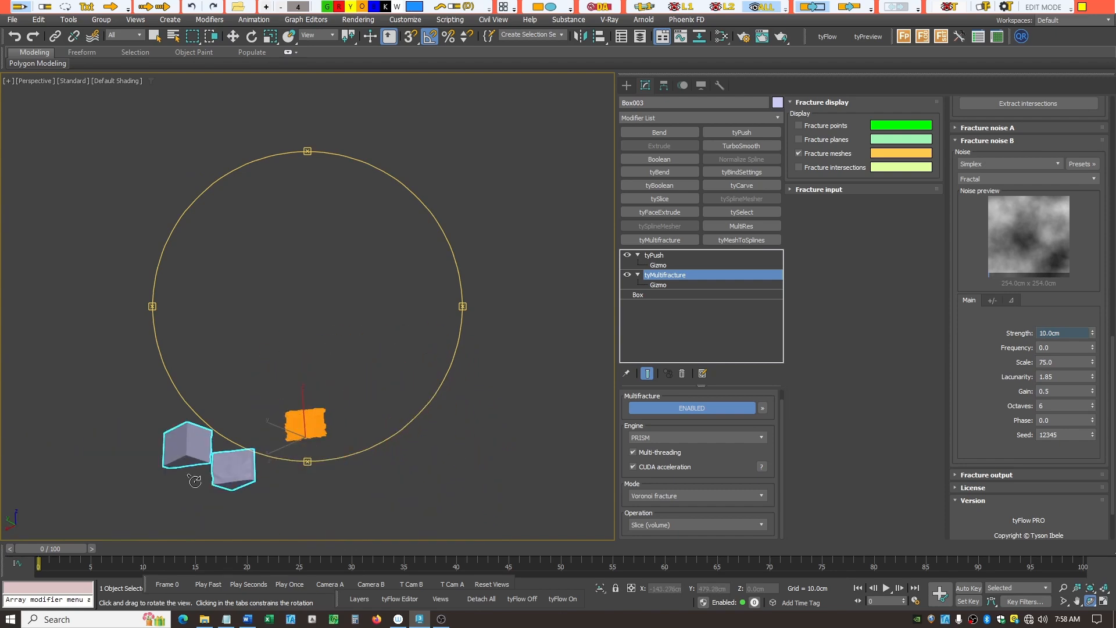
{"action": "scroll", "coordinate": [195, 481], "scroll_direction": "up", "scroll_amount": 8}
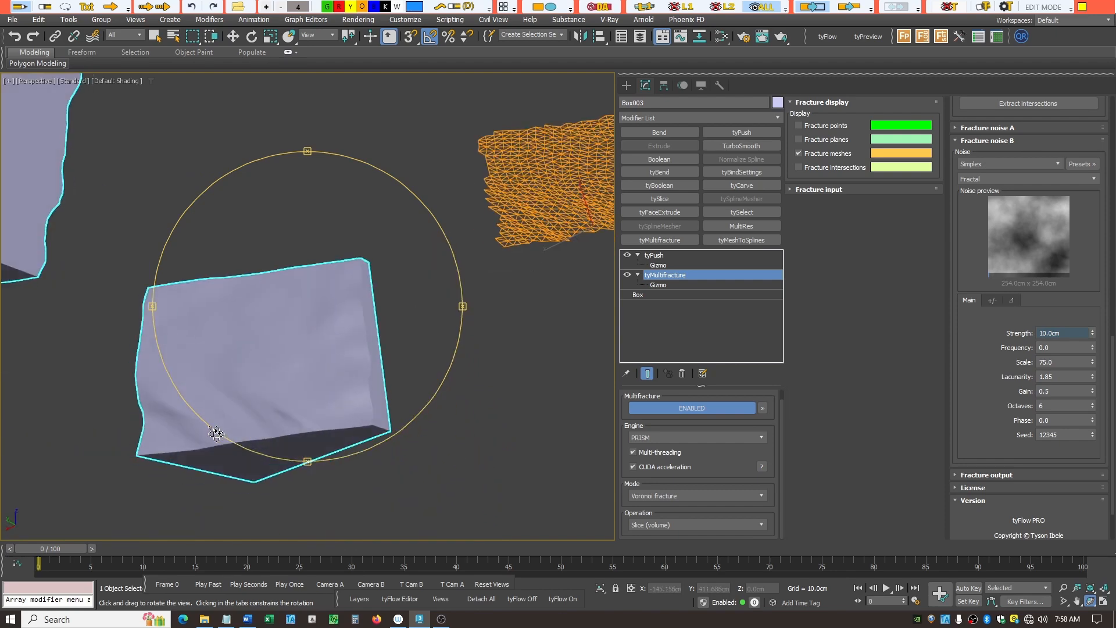
{"action": "left_click_drag", "start_coordinate": [216, 433], "coordinate": [200, 403]}
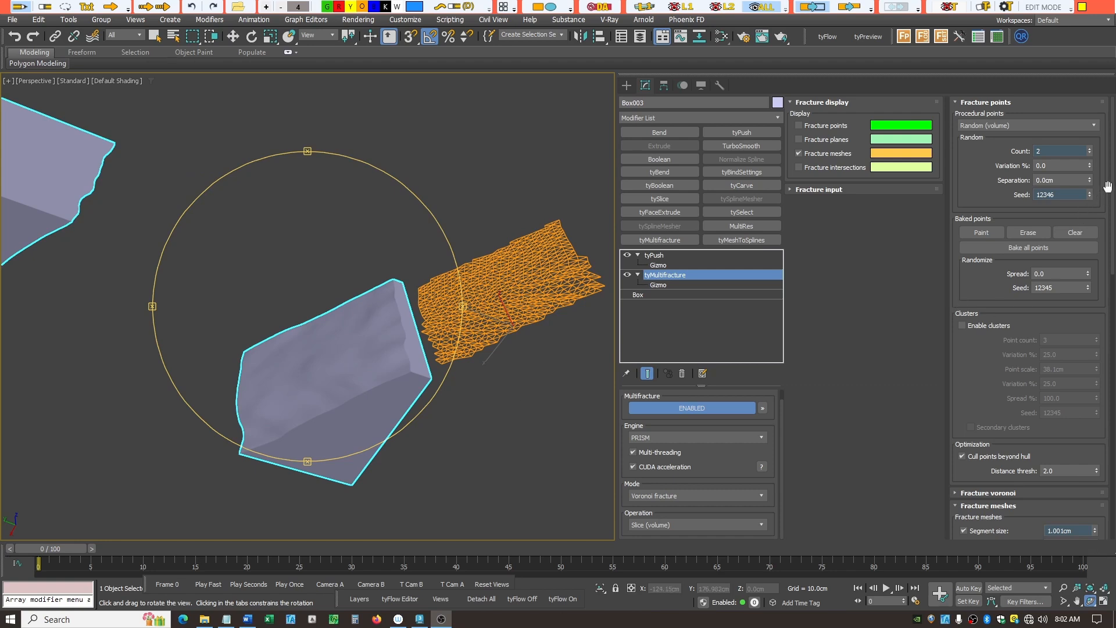
Collapse the Fracture points and Fracture noise B settings and set the Fracture noise A strength to 60 cm
{"action": "left_click", "coordinate": [960, 103]}
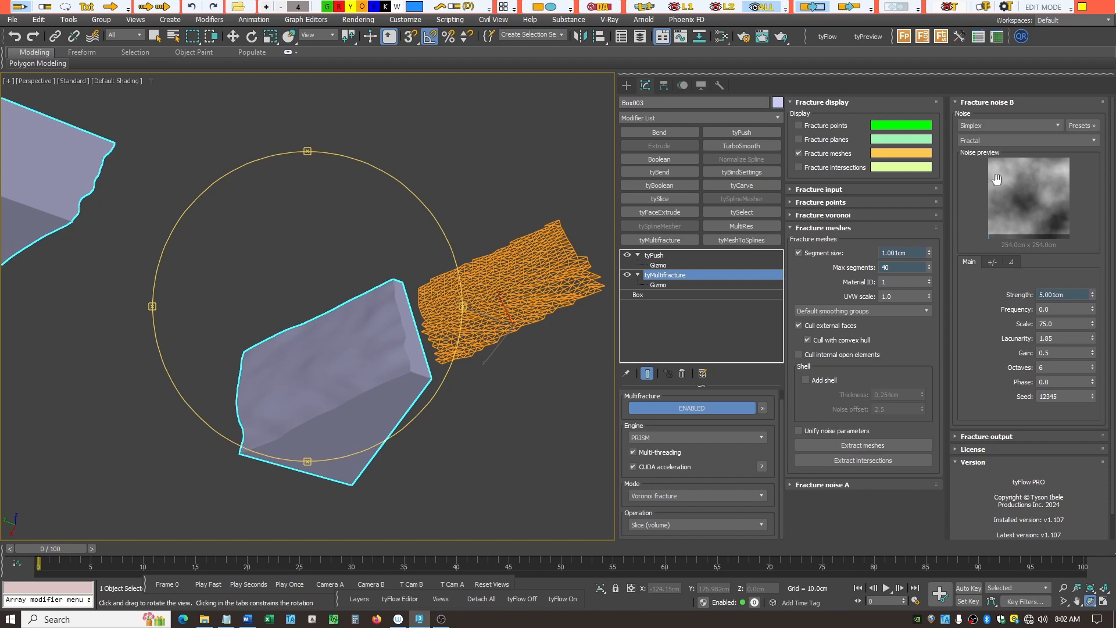
{"action": "left_click", "coordinate": [960, 103]}
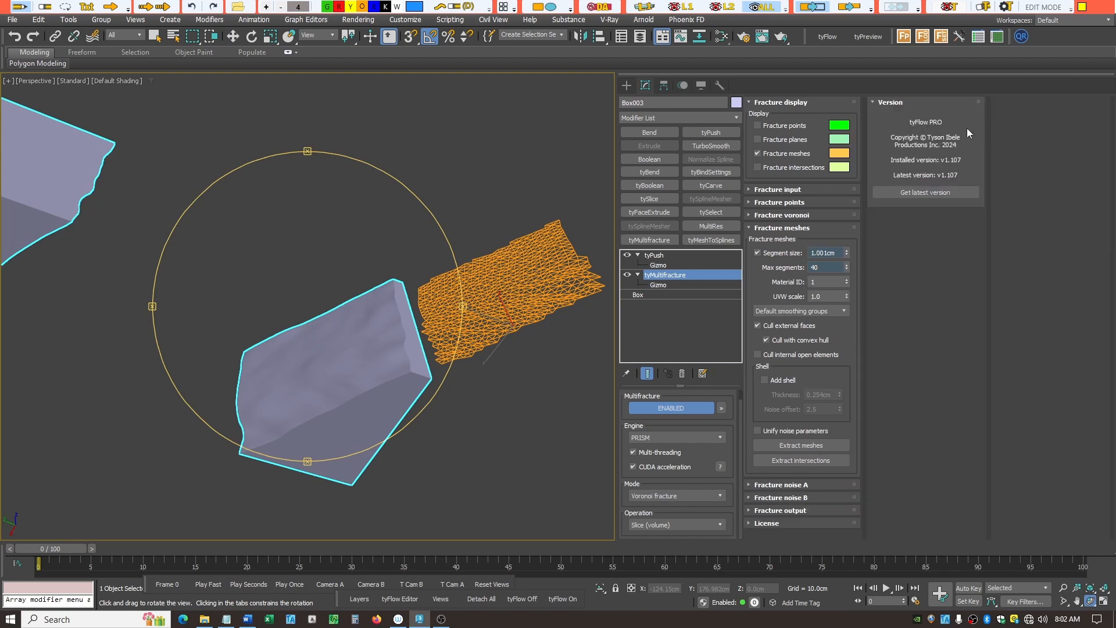
{"action": "left_click", "coordinate": [751, 484]}
{"action": "left_click", "coordinate": [1068, 295]}
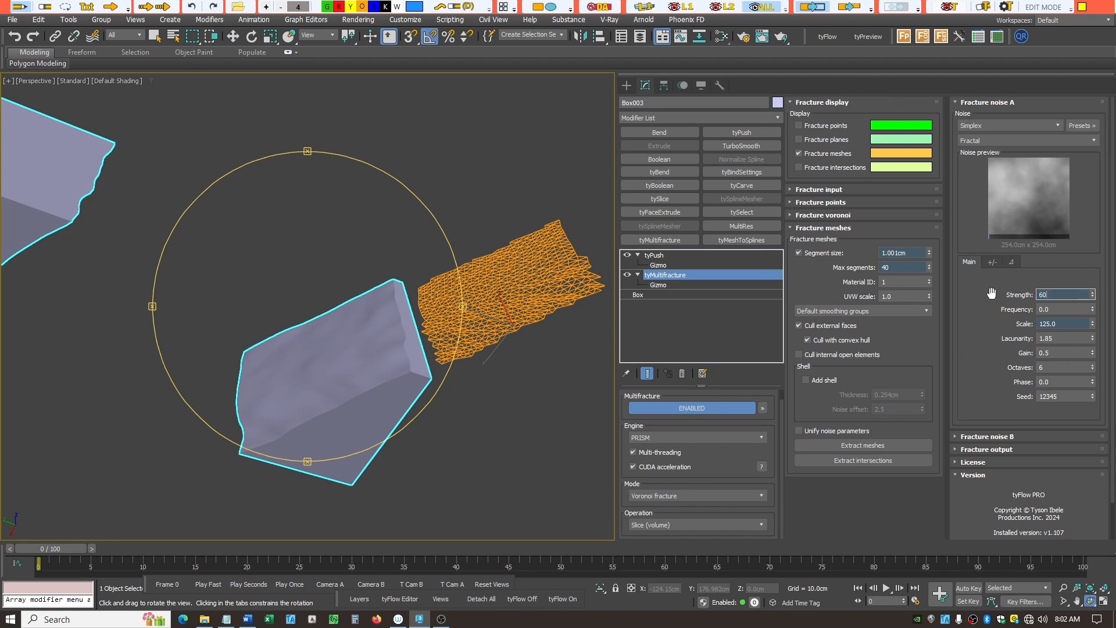
{"action": "type", "text": "50"}
{"action": "key", "text": "Return"}
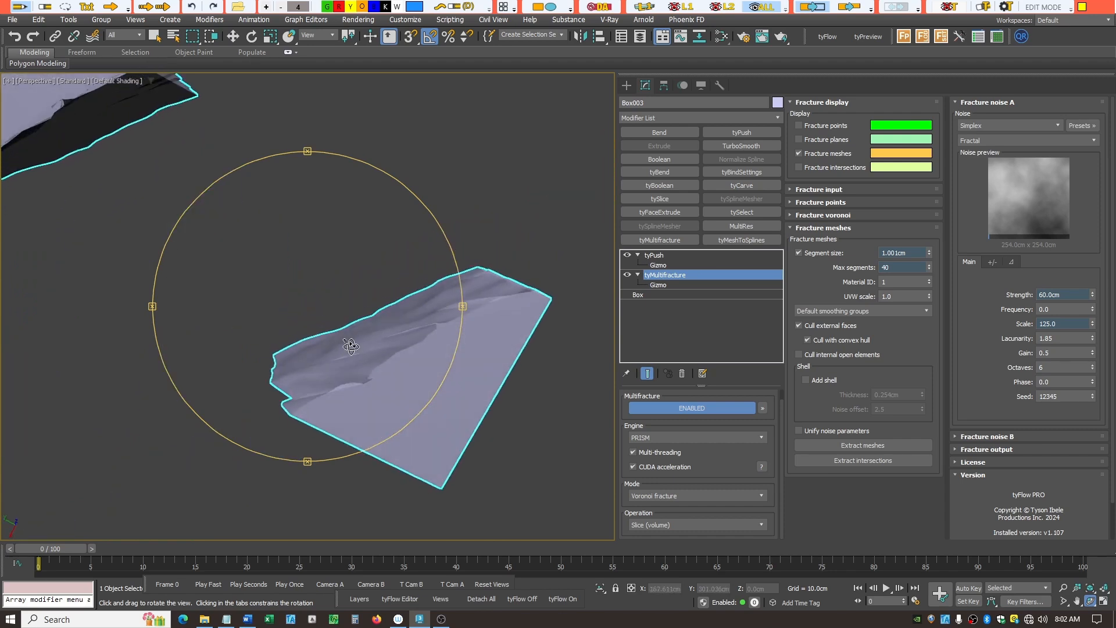
{"action": "left_click_drag", "start_coordinate": [302, 345], "coordinate": [339, 393]}
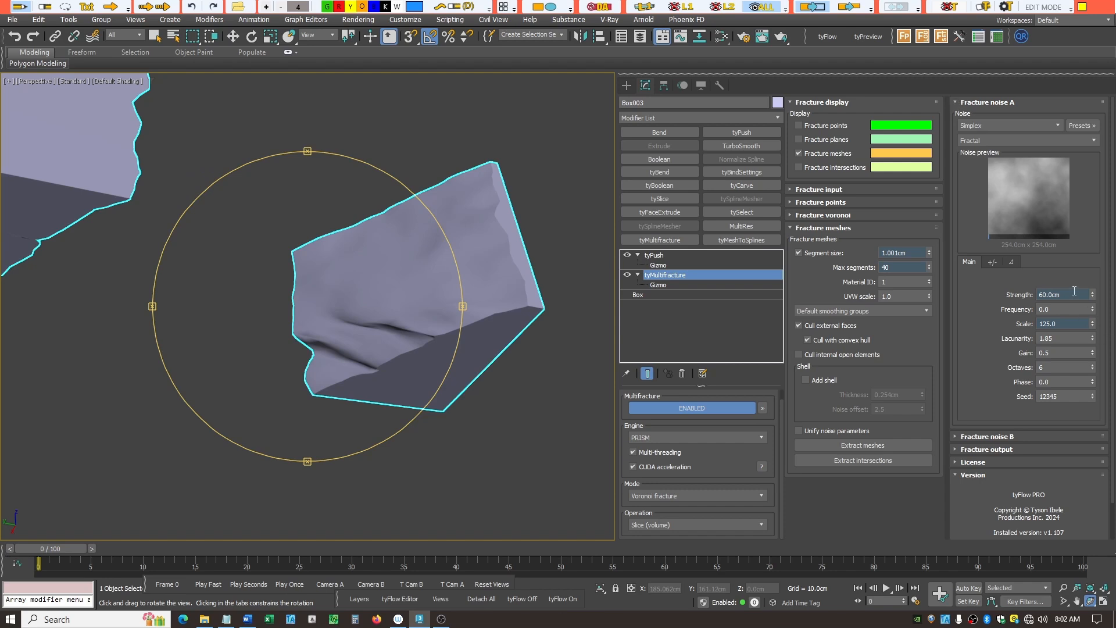
Collapse the Fracture noise A settings and set the Fracture noise B strength to 10 cm
{"action": "left_click", "coordinate": [957, 102]}
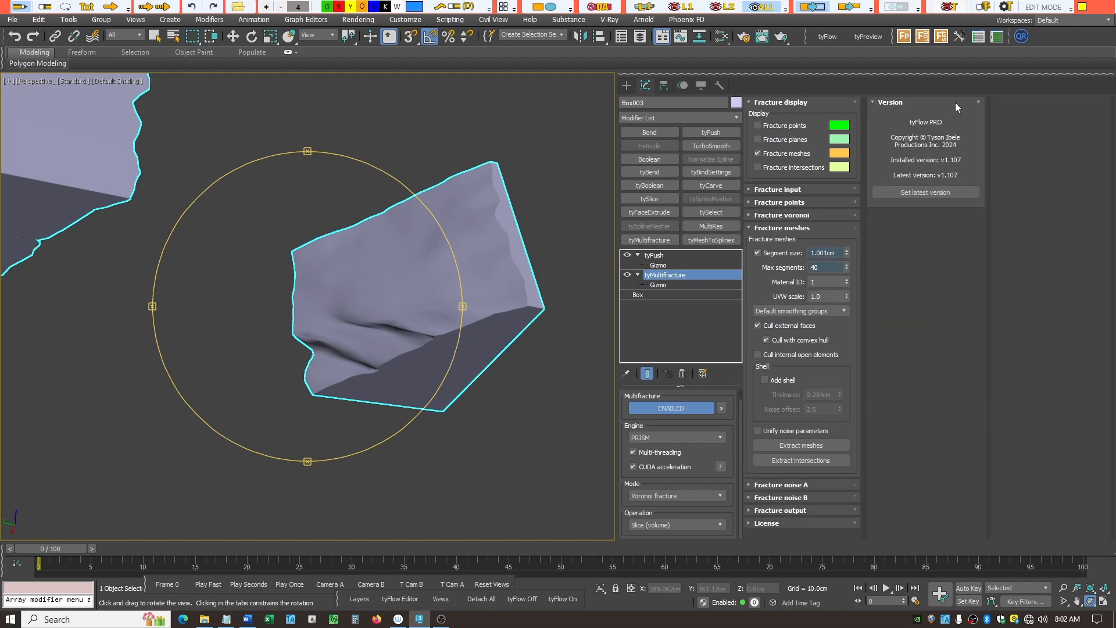
{"action": "left_click", "coordinate": [752, 497]}
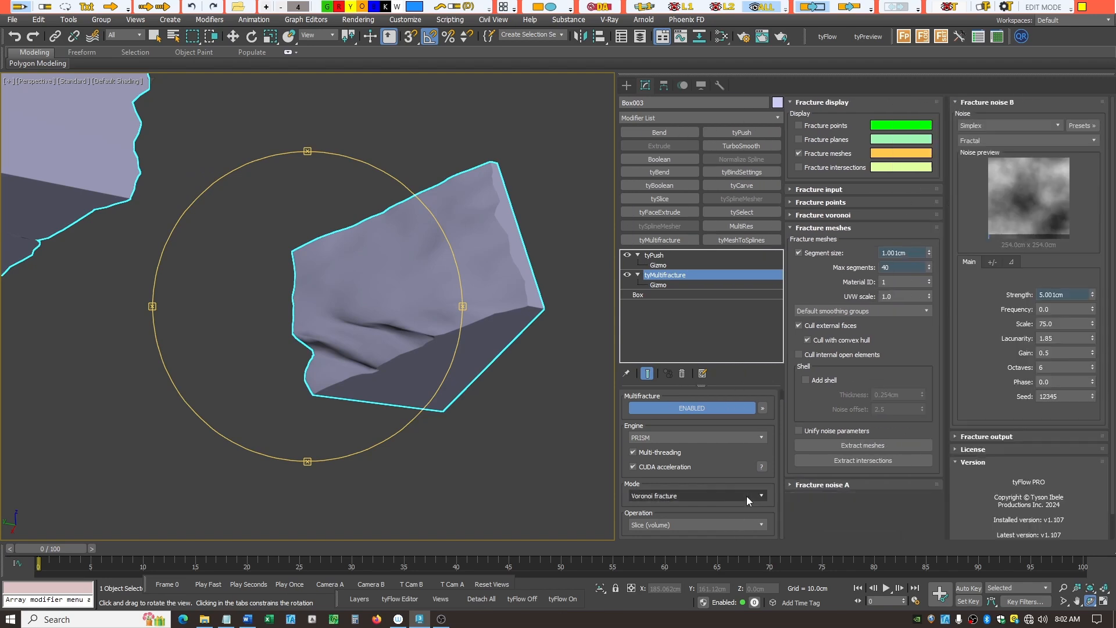
{"action": "left_click_drag", "start_coordinate": [1075, 295], "coordinate": [1015, 292]}
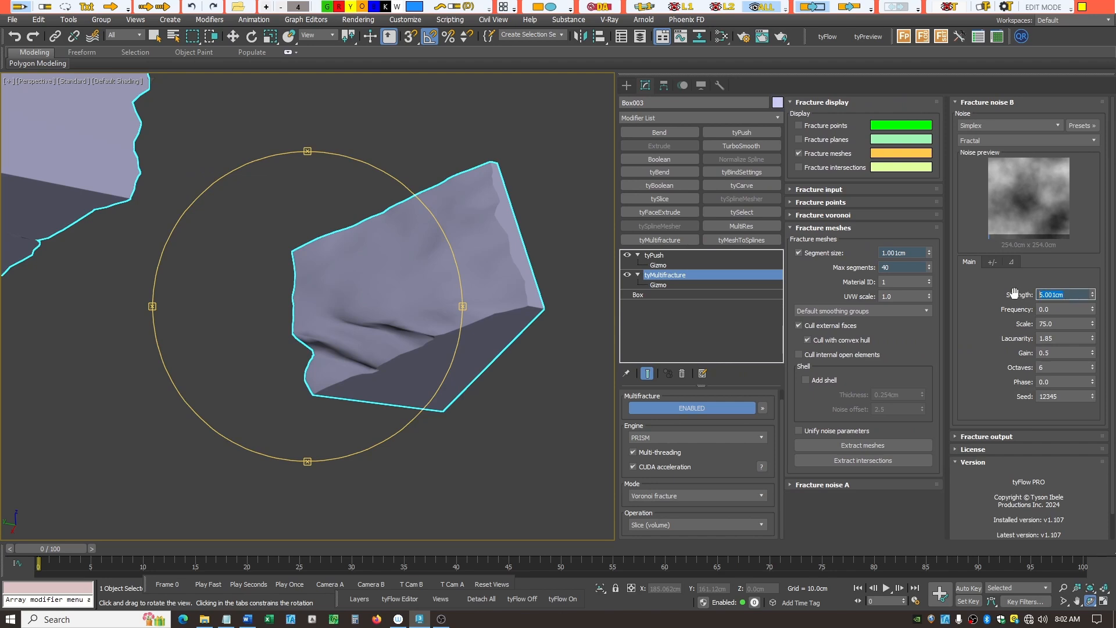
{"action": "key", "text": "Return"}
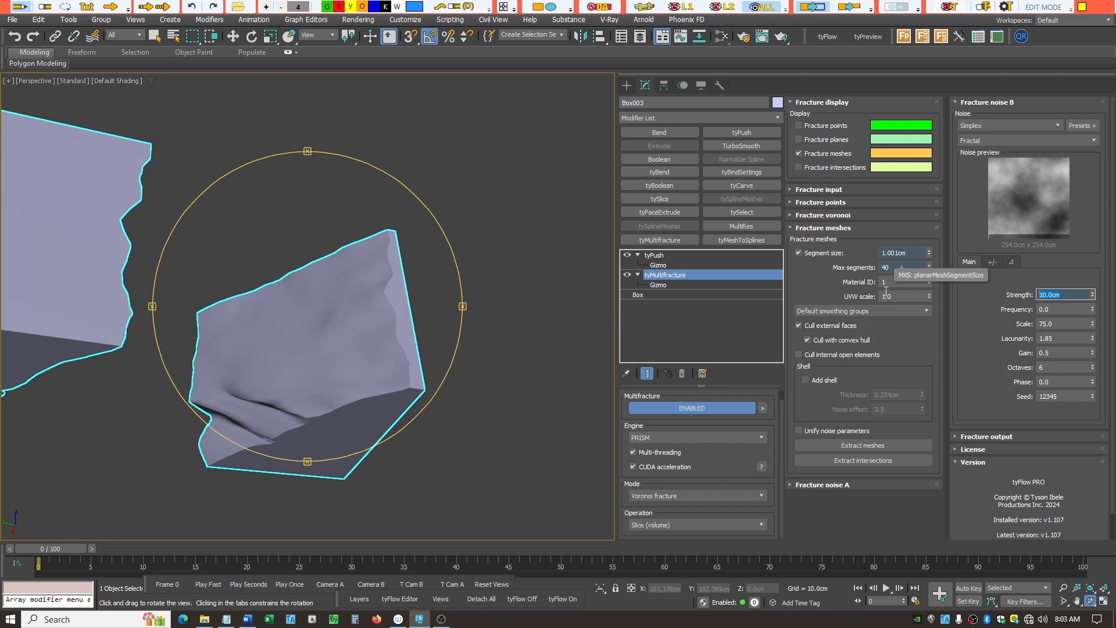
Set the fracture mesh max segments to 100 and inspect the finer detail on the broken faces
{"action": "left_click", "coordinate": [890, 268]}
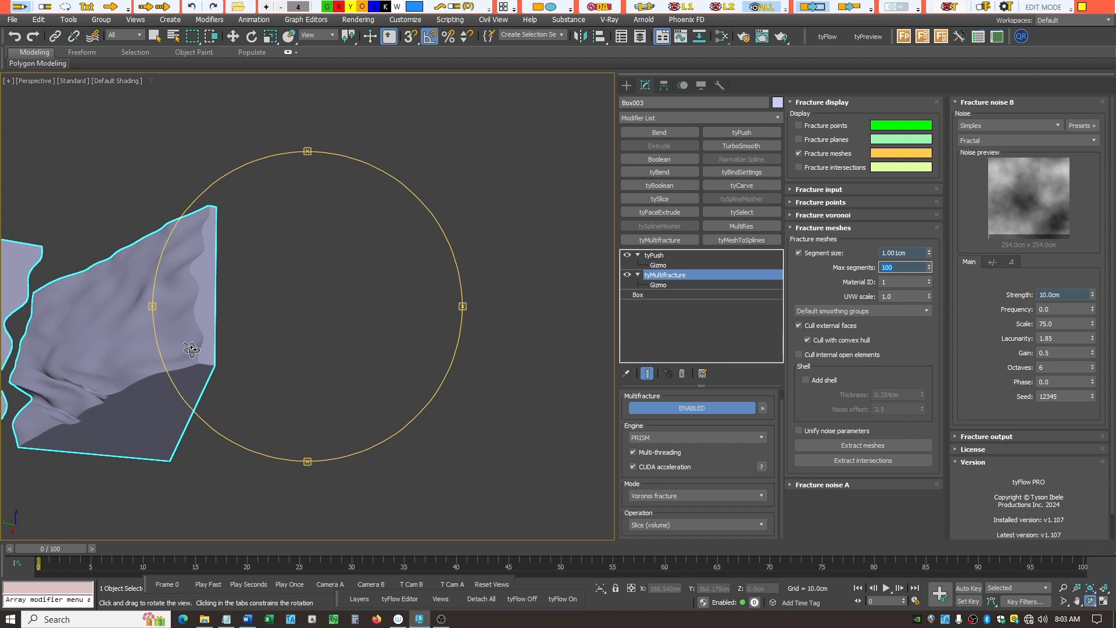
{"action": "scroll", "coordinate": [192, 349], "scroll_direction": "up", "scroll_amount": 2}
{"action": "scroll", "coordinate": [187, 351], "scroll_direction": "down", "scroll_amount": 4}
{"action": "scroll", "coordinate": [217, 382], "scroll_direction": "up", "scroll_amount": 2}
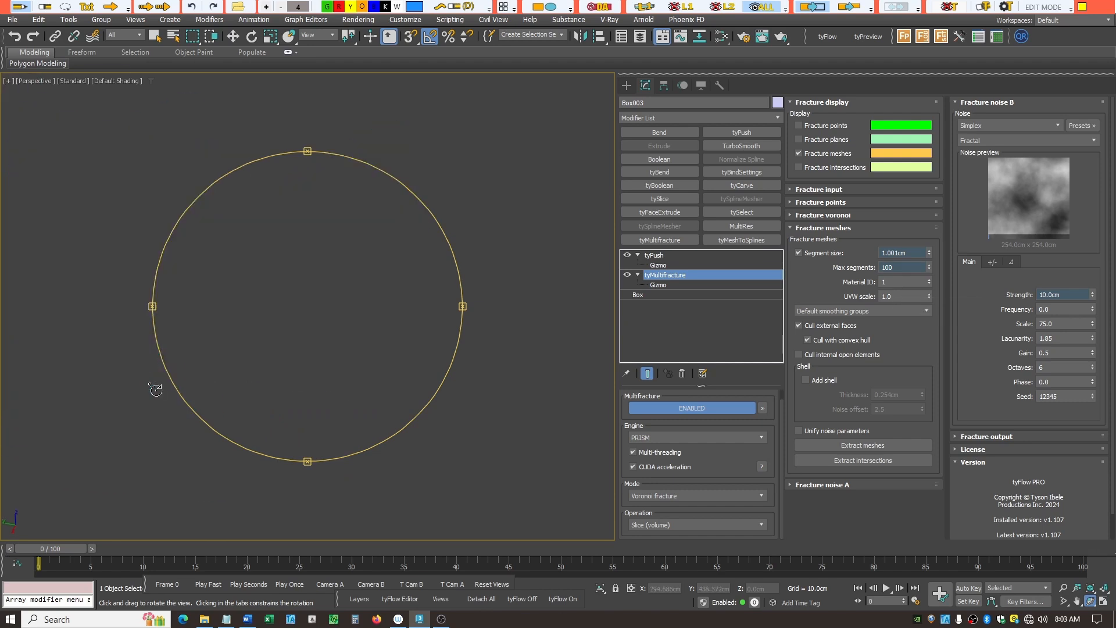
{"action": "scroll", "coordinate": [231, 309], "scroll_direction": "up", "scroll_amount": 2}
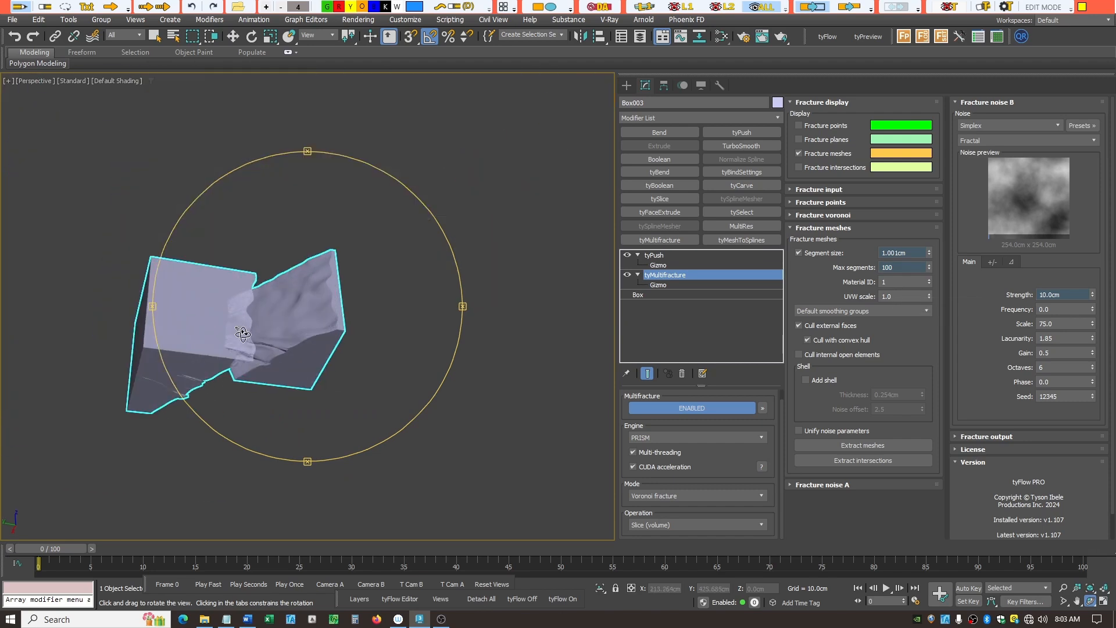
{"action": "scroll", "coordinate": [250, 349], "scroll_direction": "up", "scroll_amount": 4}
{"action": "left_click_drag", "start_coordinate": [262, 360], "coordinate": [284, 372]}
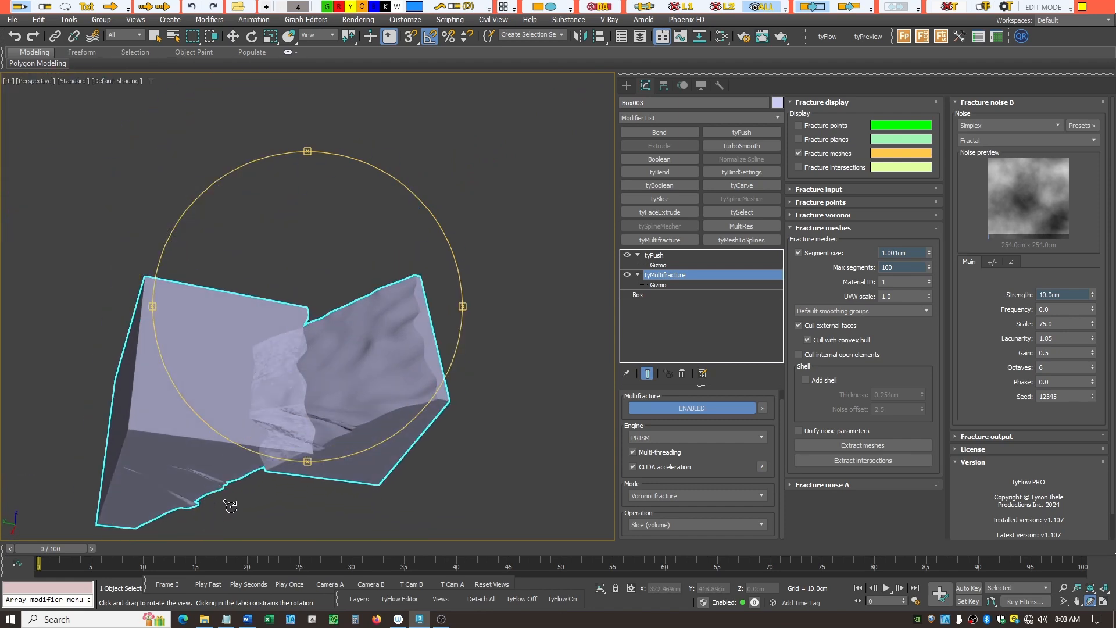
Set the fracture mesh segment size to 0.8 cm and the Fracture noise B strength to 0.5 cm, and inspect the broken faces
{"action": "left_click_drag", "start_coordinate": [308, 454], "coordinate": [305, 455]}
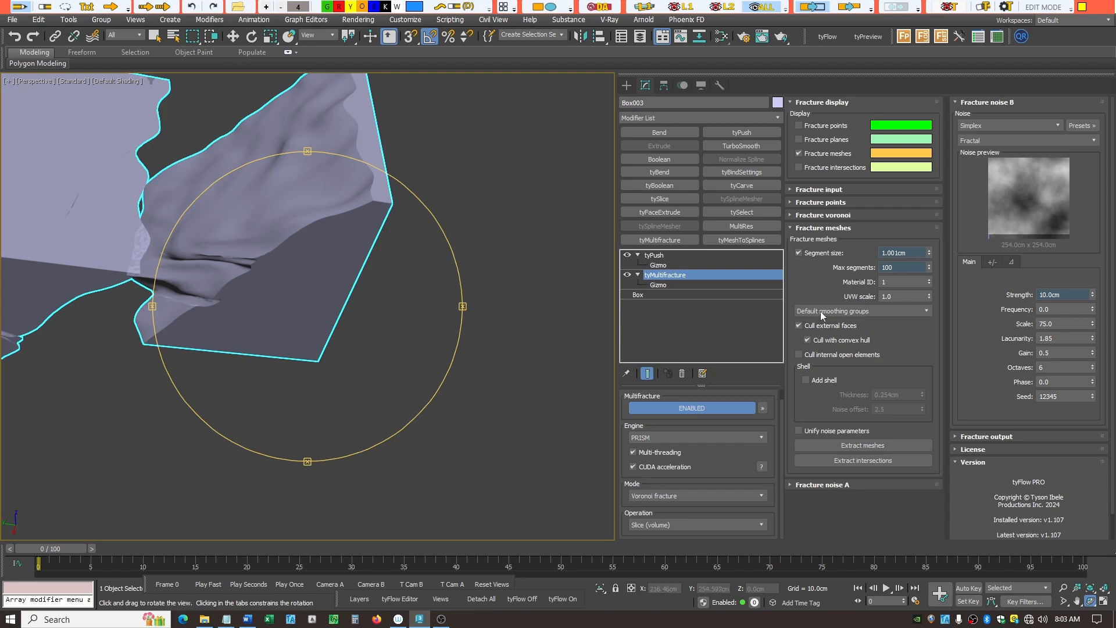
{"action": "left_click", "coordinate": [877, 254]}
{"action": "left_click", "coordinate": [1066, 295]}
{"action": "key", "text": "Return"}
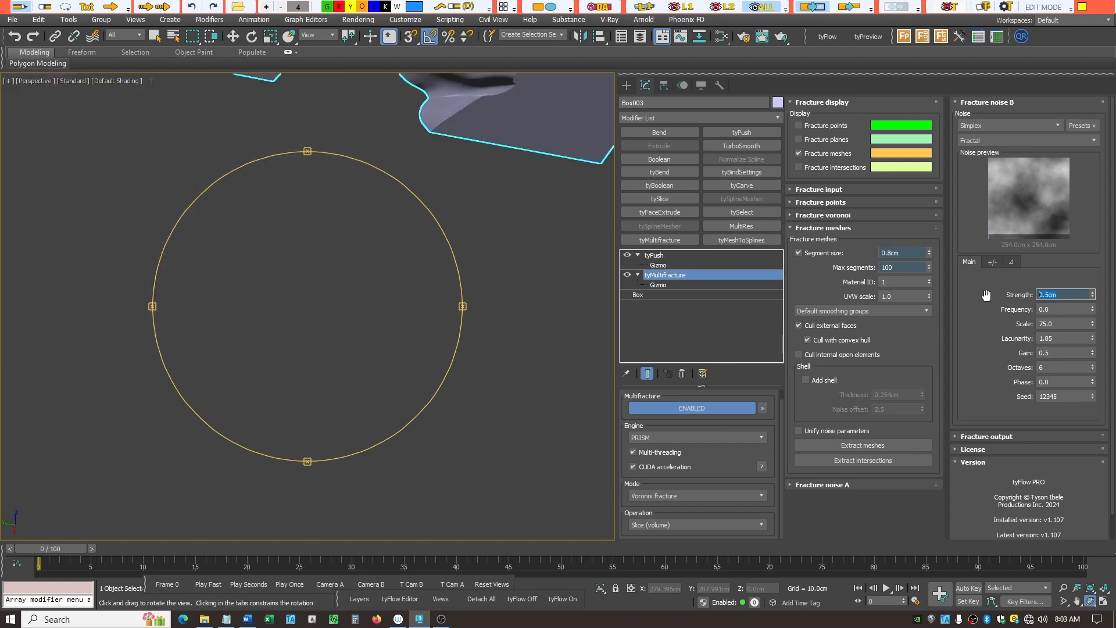
{"action": "scroll", "coordinate": [323, 330], "scroll_direction": "down", "scroll_amount": 3}
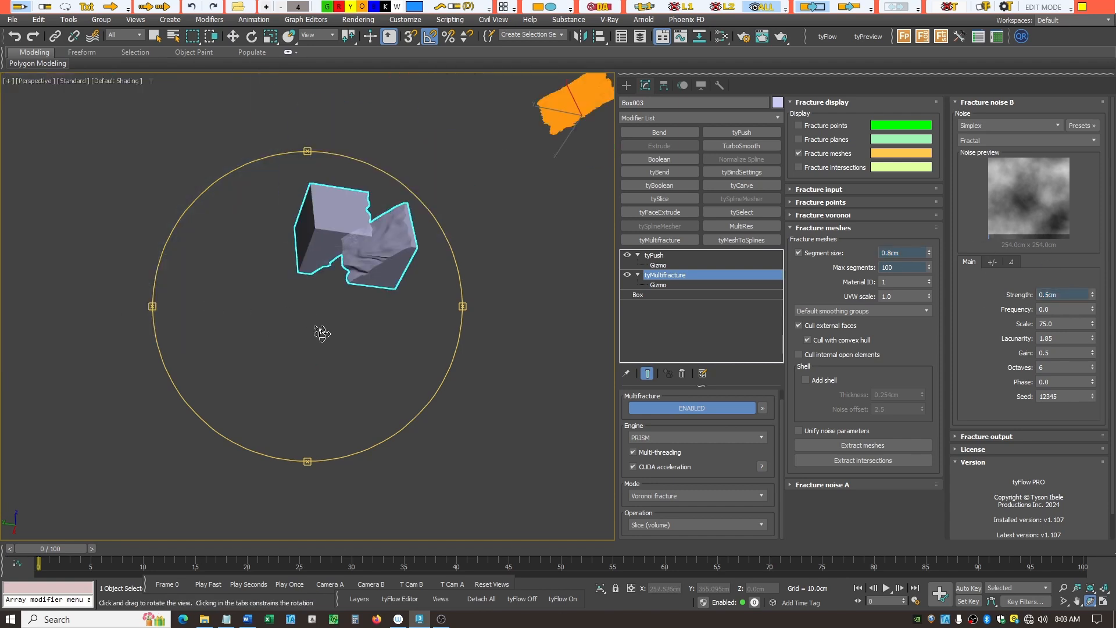
{"action": "scroll", "coordinate": [388, 256], "scroll_direction": "up", "scroll_amount": 3}
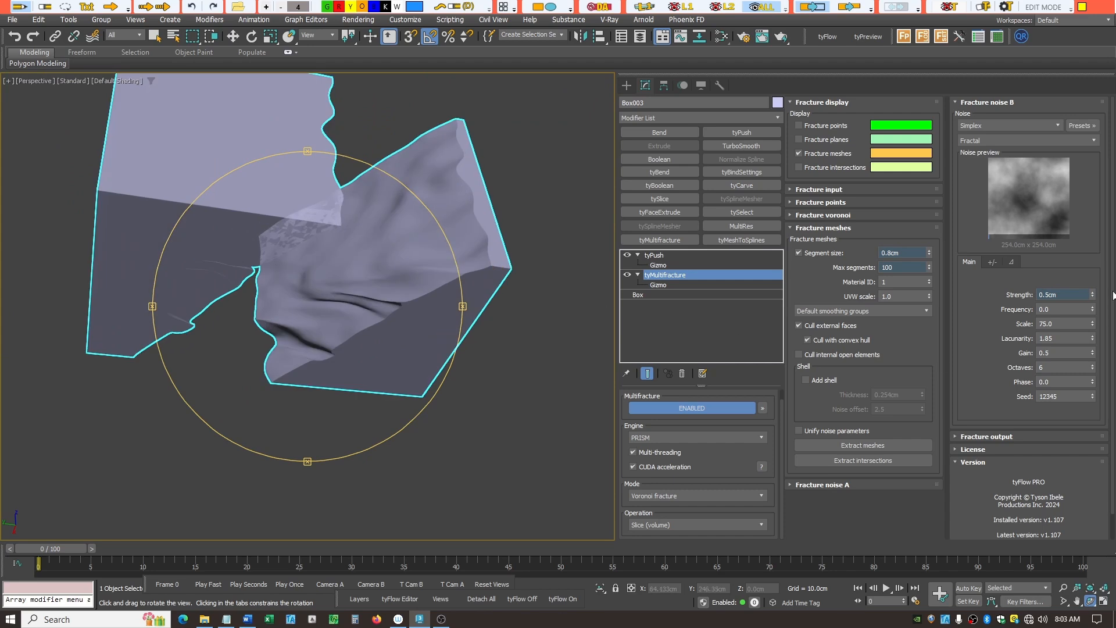
Set the Fracture noise A strength to 50 cm and examine the broken face of the lower piece from several angles
{"action": "left_click", "coordinate": [791, 484]}
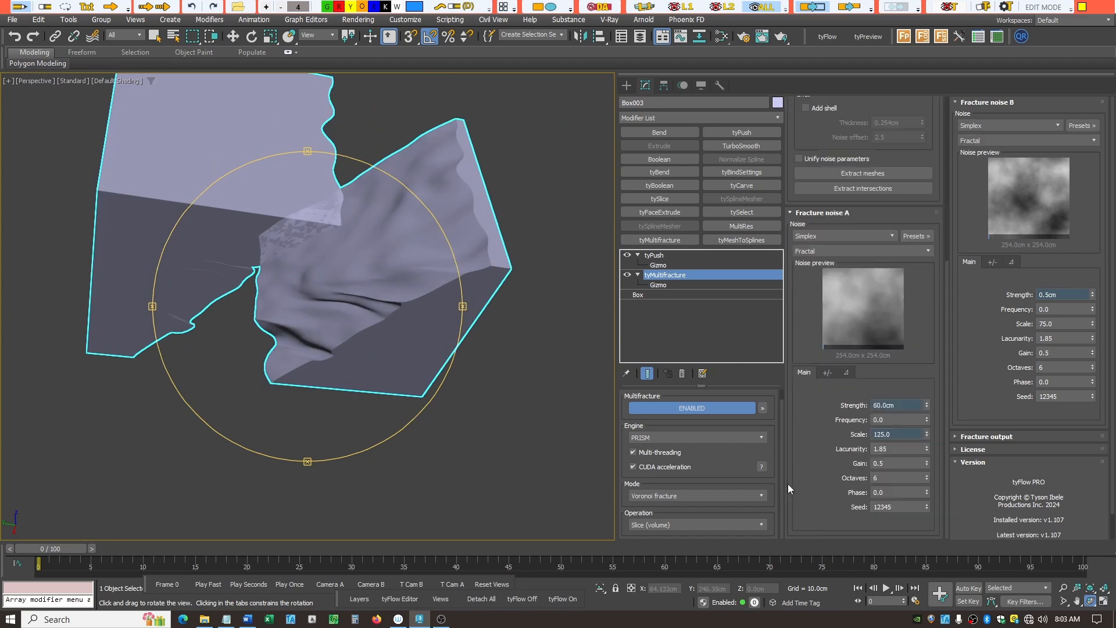
{"action": "double_click", "coordinate": [1073, 294]}
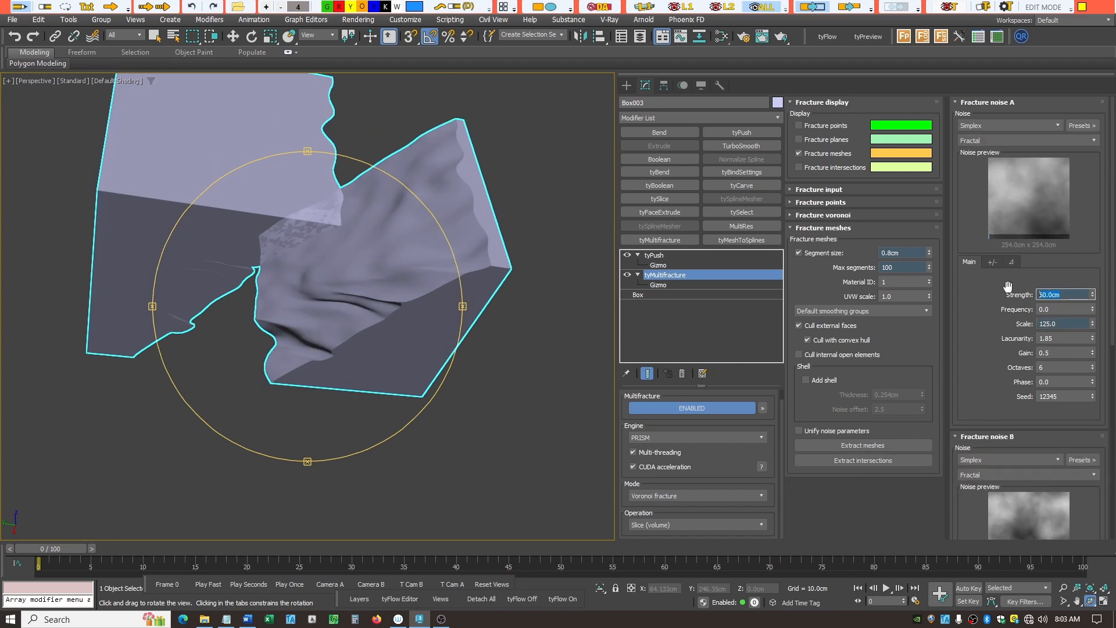
{"action": "type", "text": "50"}
{"action": "key", "text": "Return"}
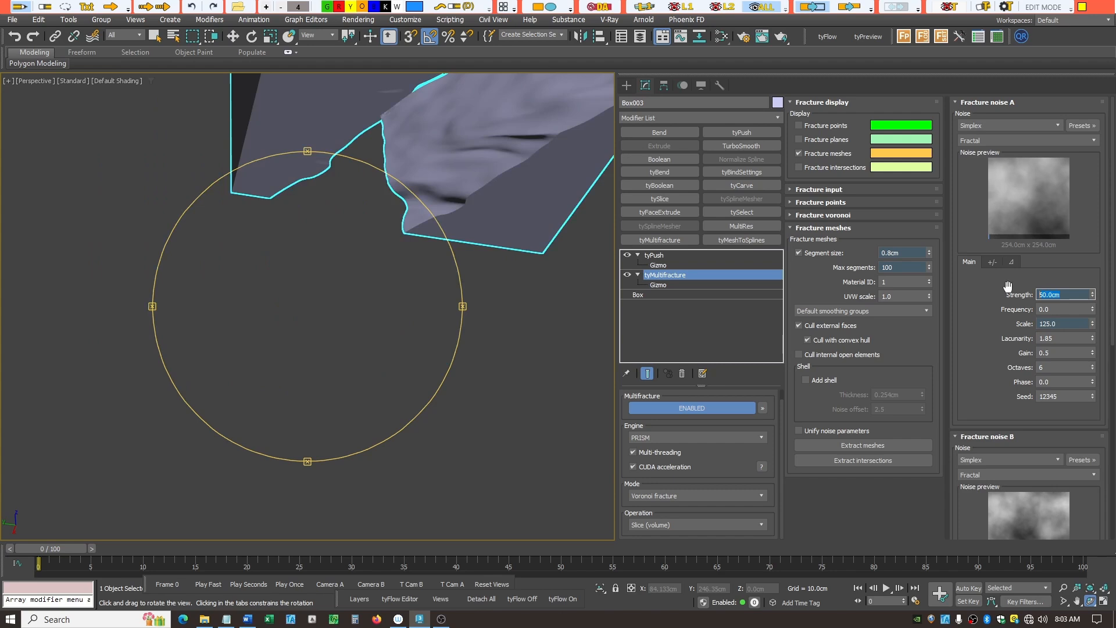
{"action": "left_click_drag", "start_coordinate": [495, 280], "coordinate": [461, 361]}
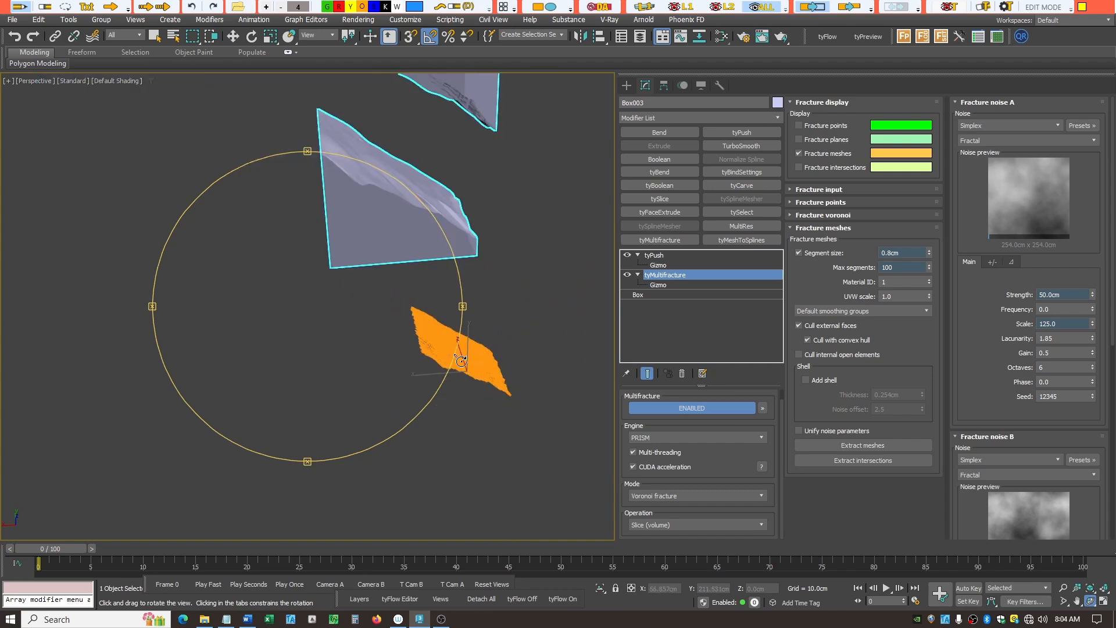
{"action": "left_click_drag", "start_coordinate": [372, 181], "coordinate": [342, 190]}
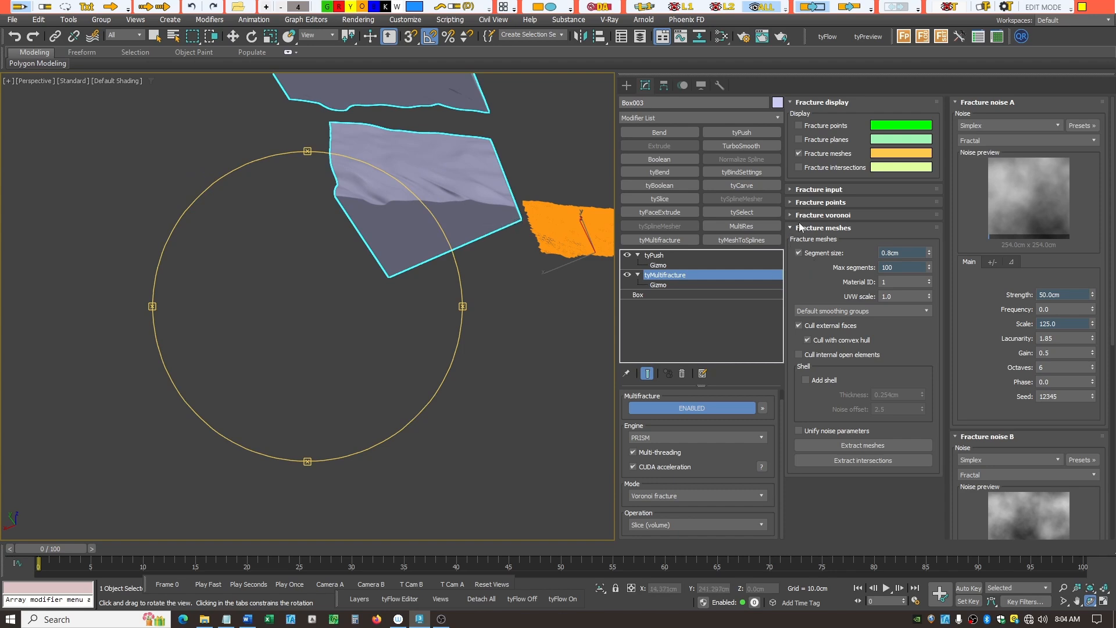
Set the fracture mesh segment size to 20 cm and examine the coarser broken face up close
{"action": "double_click", "coordinate": [906, 254]}
{"action": "type", "text": "20"}
{"action": "key", "text": "Return"}
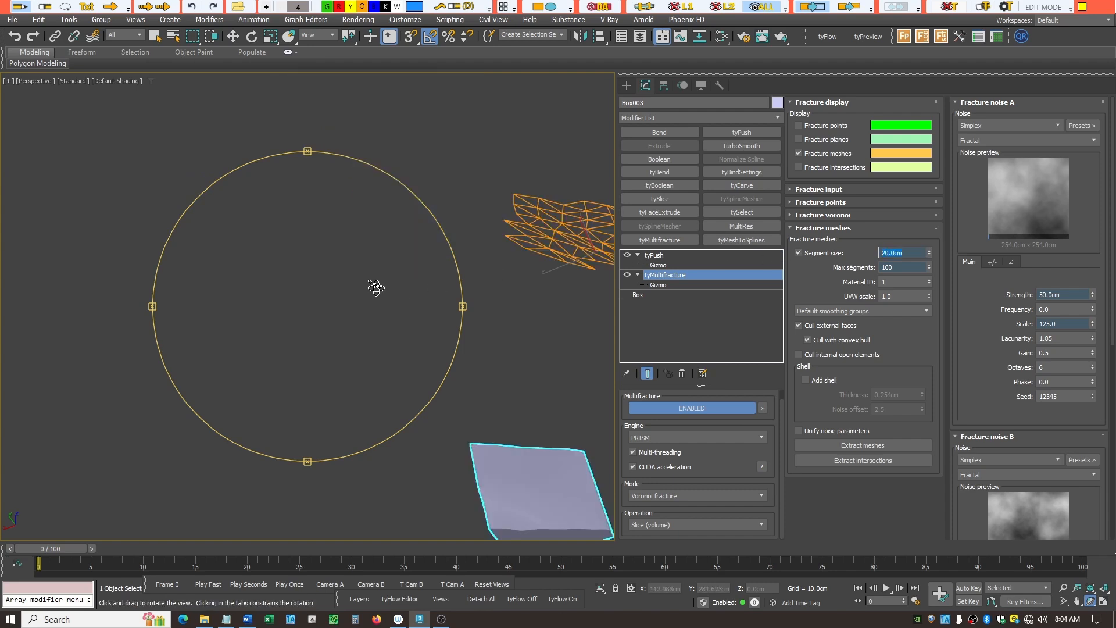
{"action": "left_click_drag", "start_coordinate": [369, 283], "coordinate": [400, 285]}
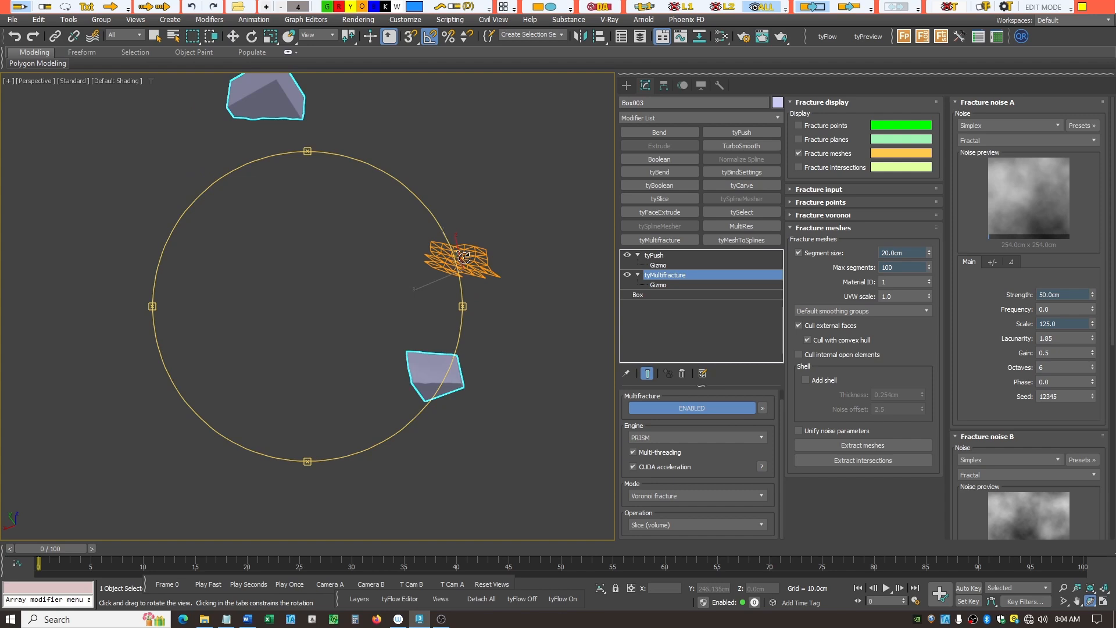
{"action": "left_click_drag", "start_coordinate": [443, 374], "coordinate": [426, 267]}
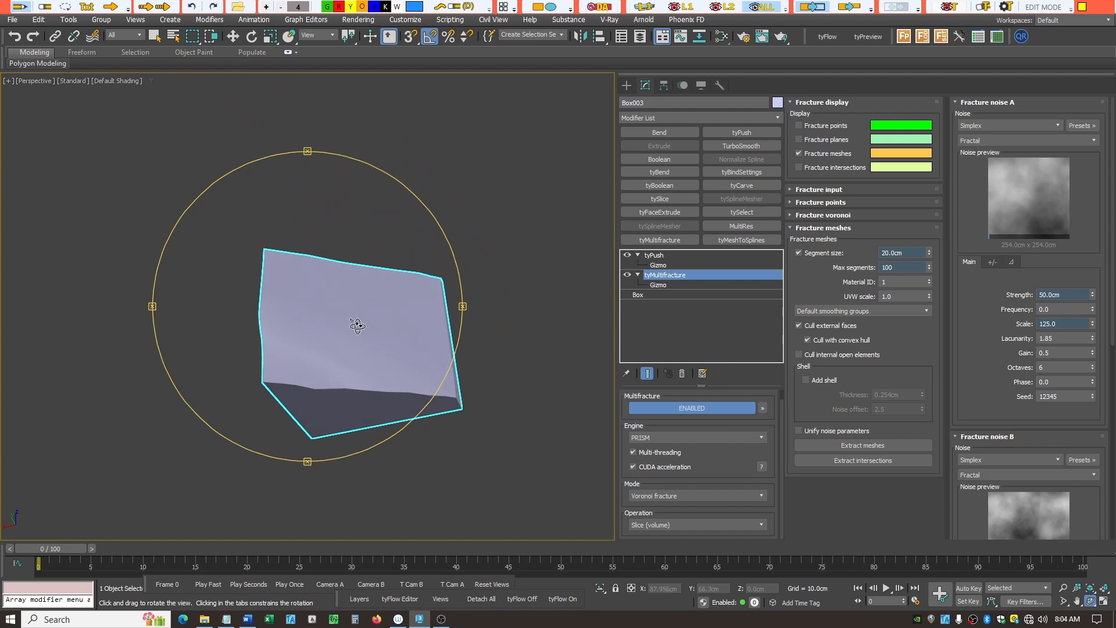
{"action": "left_click_drag", "start_coordinate": [356, 324], "coordinate": [358, 360]}
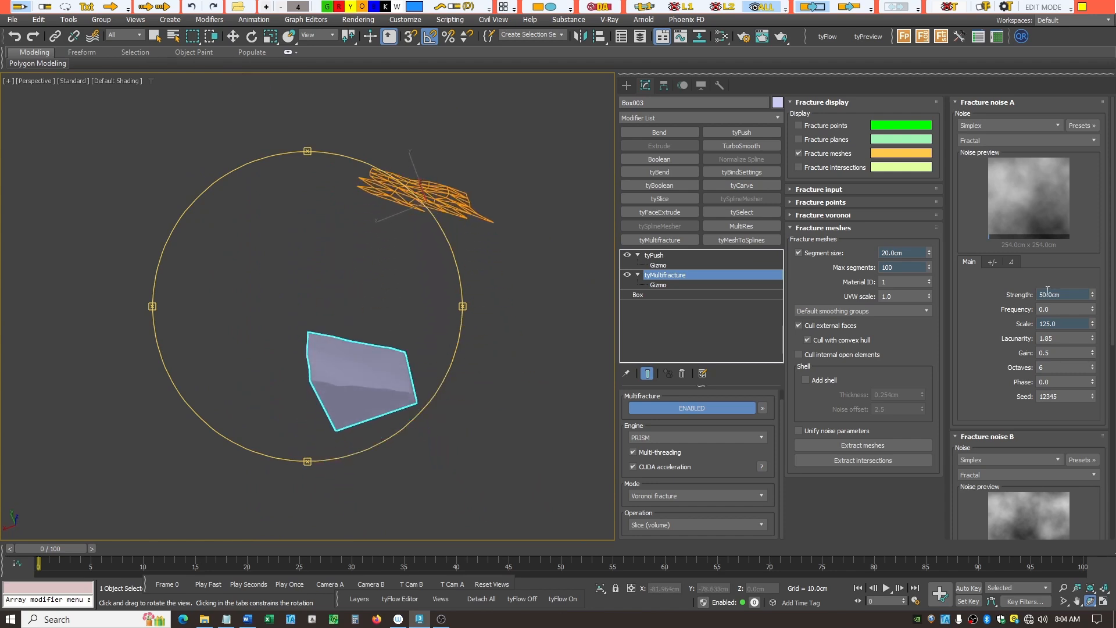
Set the fracture mesh segment size to 10 cm and compare the broken face with the fracture mesh
{"action": "left_click", "coordinate": [913, 252]}
{"action": "type", "text": "10"}
{"action": "key", "text": "Return"}
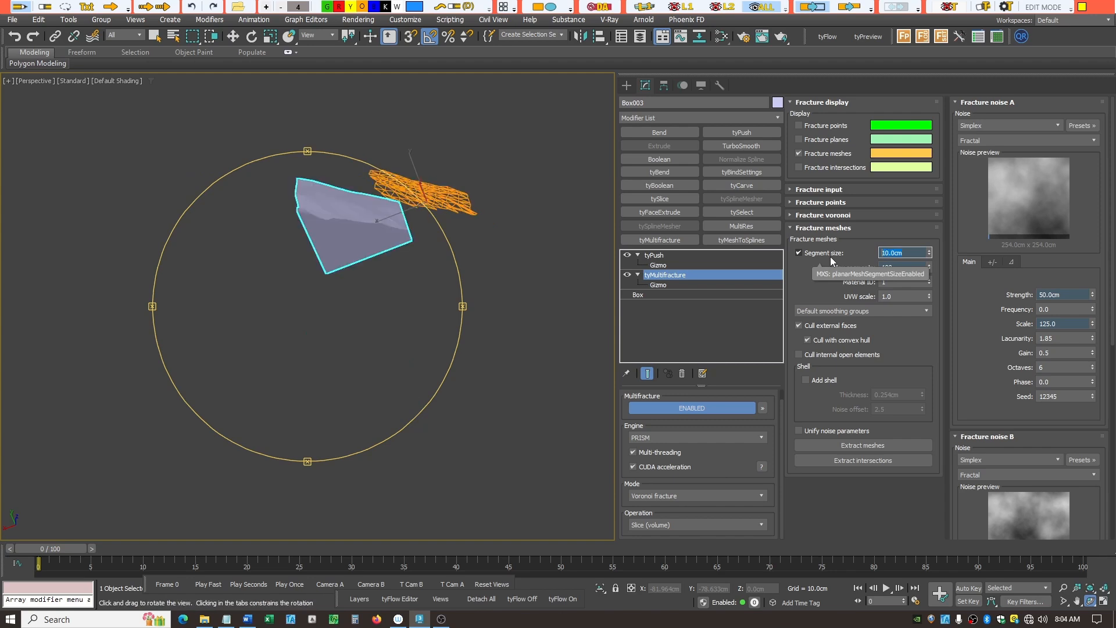
{"action": "left_click_drag", "start_coordinate": [361, 222], "coordinate": [349, 280]}
{"action": "left_click_drag", "start_coordinate": [354, 283], "coordinate": [465, 208]}
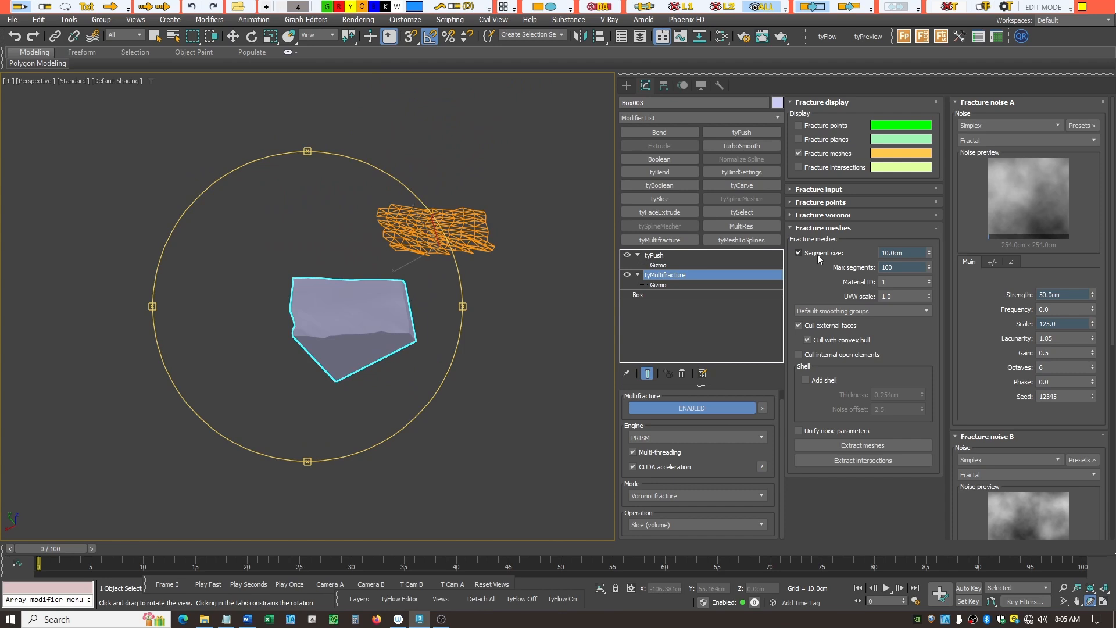
Raise the random fracture point count to 3 and bring all separated pieces into view
{"action": "left_click", "coordinate": [790, 203]}
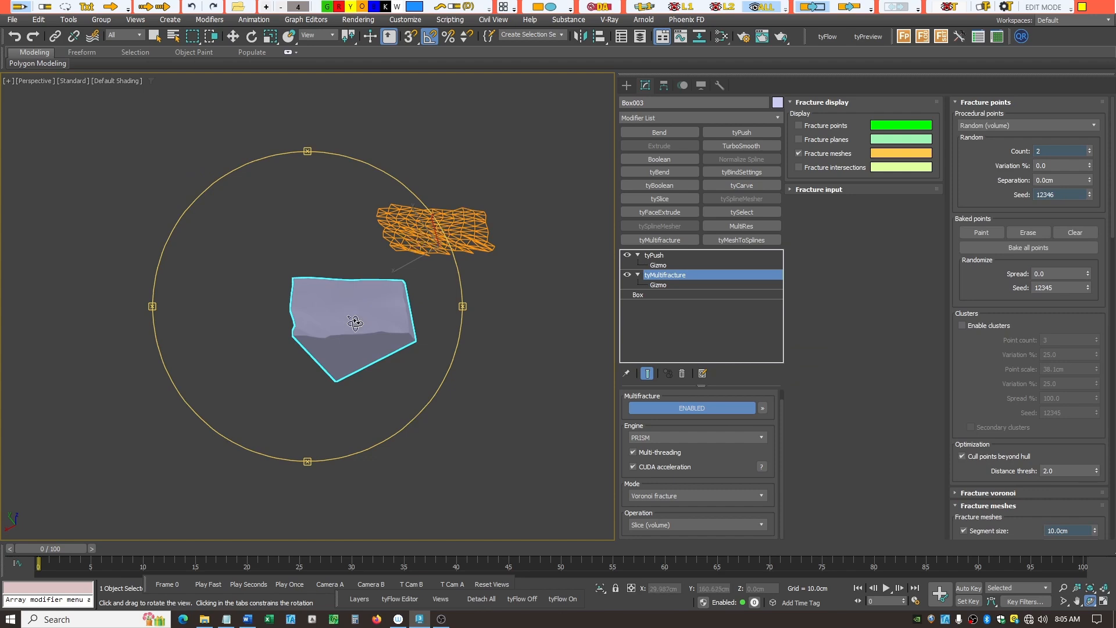
{"action": "left_click", "coordinate": [1091, 149]}
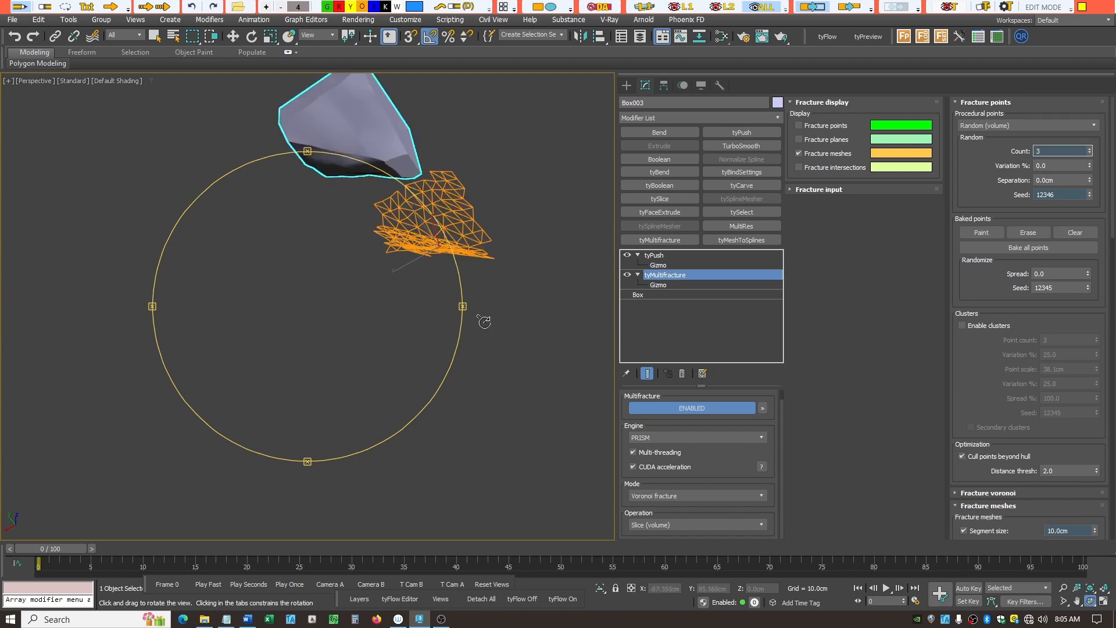
{"action": "scroll", "coordinate": [344, 320], "scroll_direction": "down", "scroll_amount": 5}
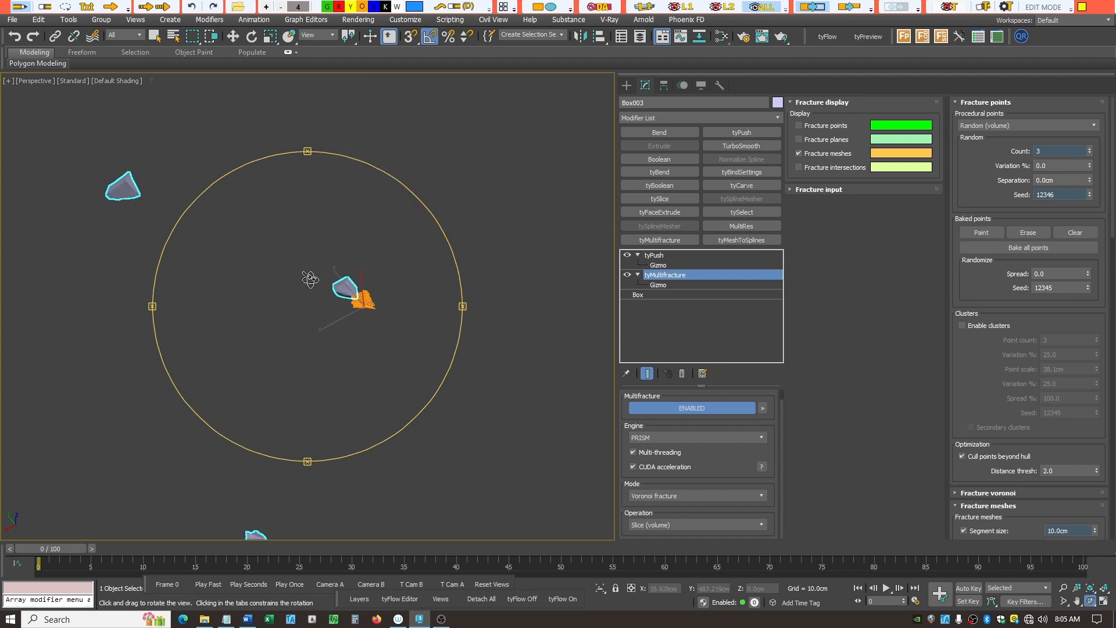
{"action": "scroll", "coordinate": [326, 278], "scroll_direction": "down", "scroll_amount": 2}
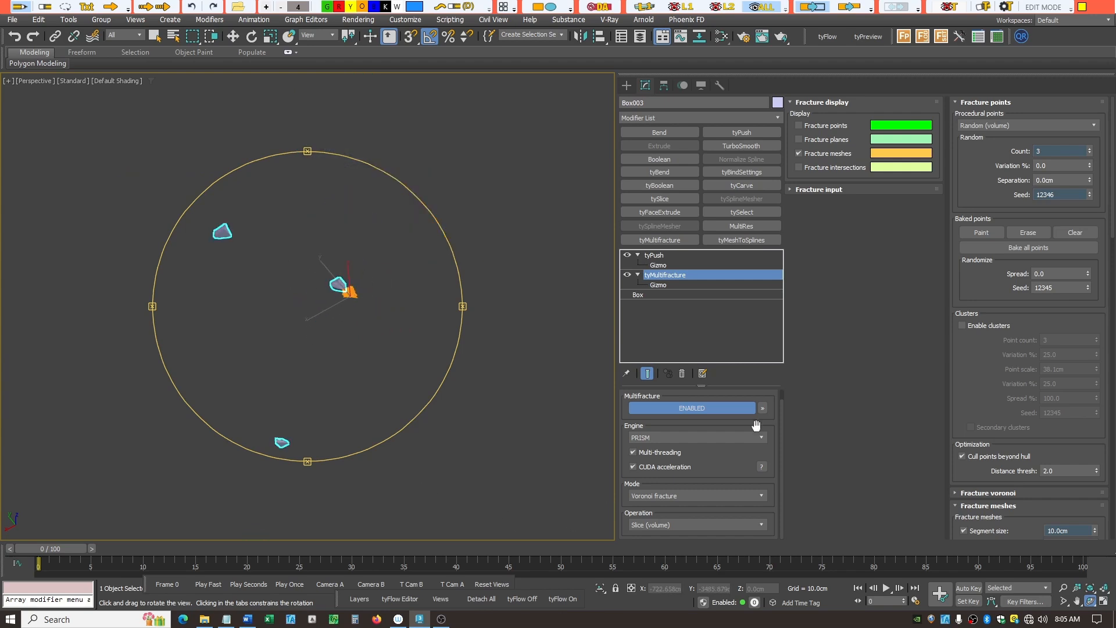
Set the tyPush amount to 750 cm to bring the three pieces closer together
{"action": "left_click", "coordinate": [660, 257]}
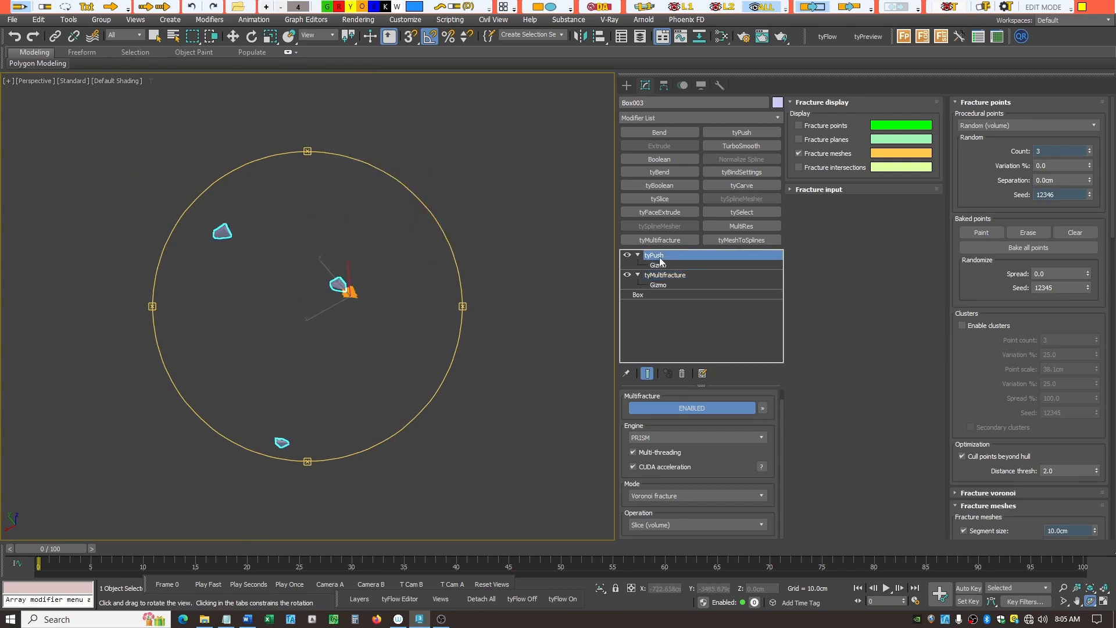
{"action": "left_click_drag", "start_coordinate": [686, 492], "coordinate": [744, 497]}
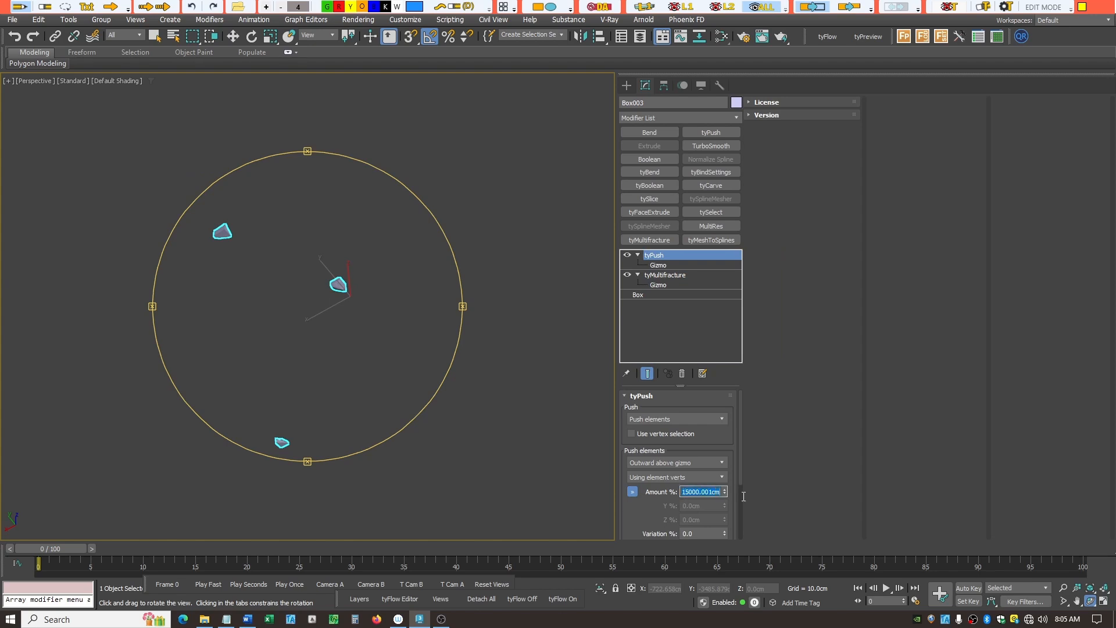
{"action": "type", "text": "750"}
{"action": "key", "text": "Return"}
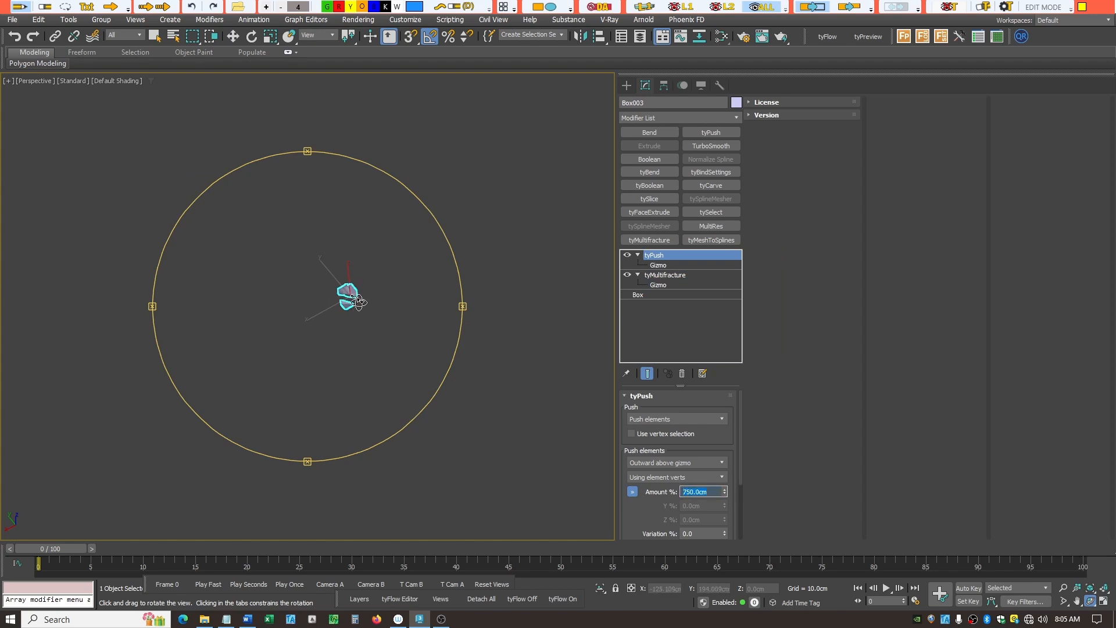
{"action": "scroll", "coordinate": [354, 303], "scroll_direction": "up", "scroll_amount": 8}
{"action": "scroll", "coordinate": [309, 319], "scroll_direction": "up", "scroll_amount": 10}
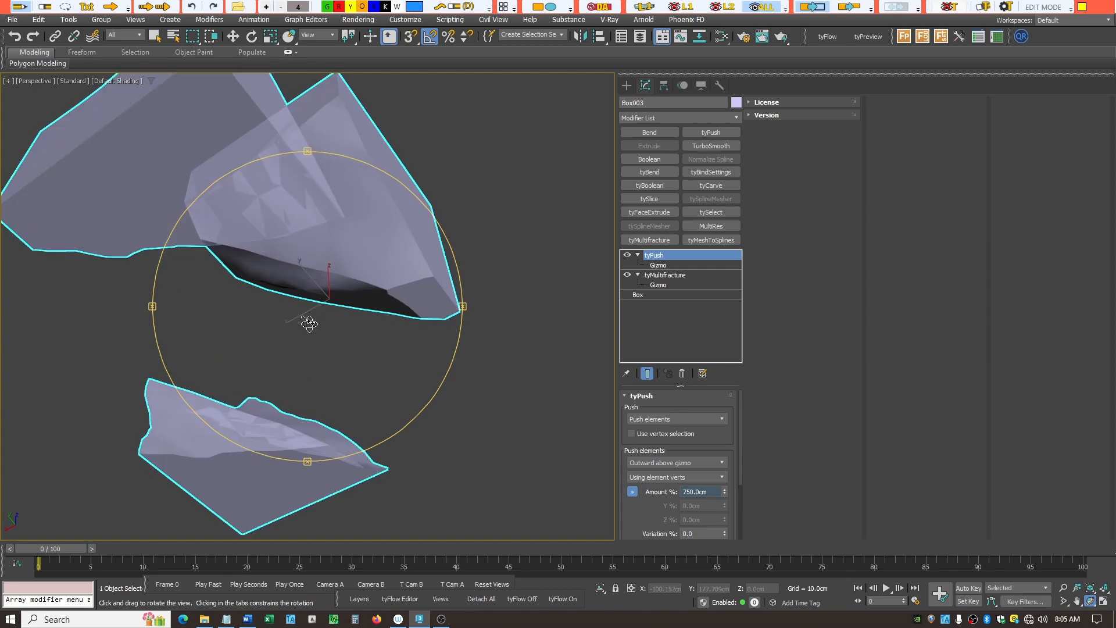
{"action": "scroll", "coordinate": [301, 323], "scroll_direction": "down", "scroll_amount": 4}
{"action": "scroll", "coordinate": [298, 327], "scroll_direction": "up", "scroll_amount": 1}
Return to the tyMultifracture modifier and examine the three pieces and their fracture meshes from different sides
{"action": "left_click", "coordinate": [674, 277]}
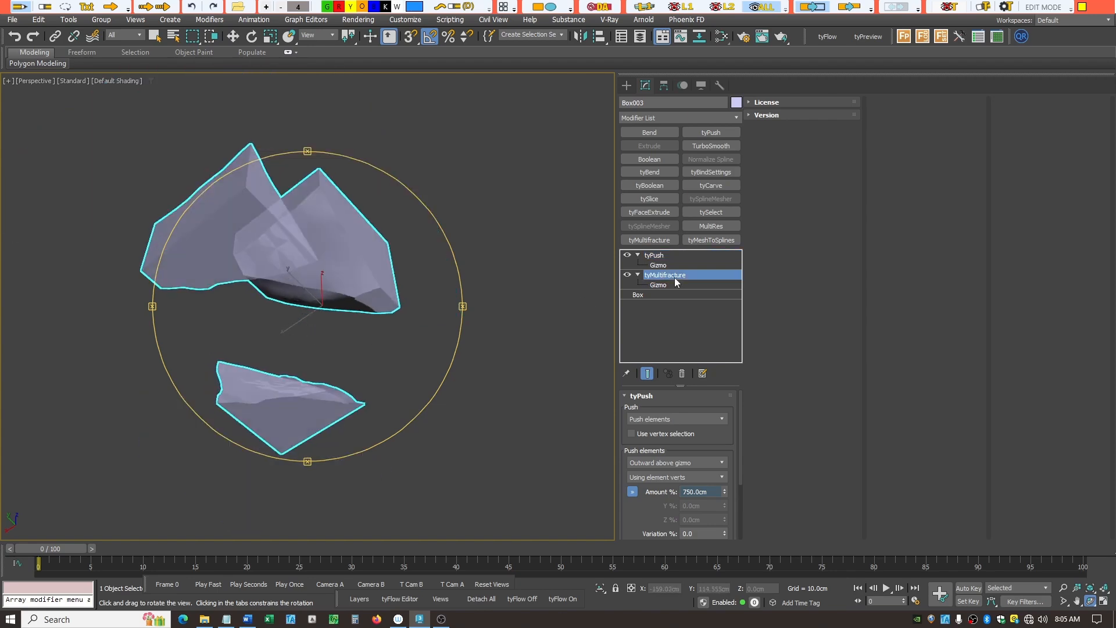
{"action": "left_click_drag", "start_coordinate": [327, 331], "coordinate": [281, 359]}
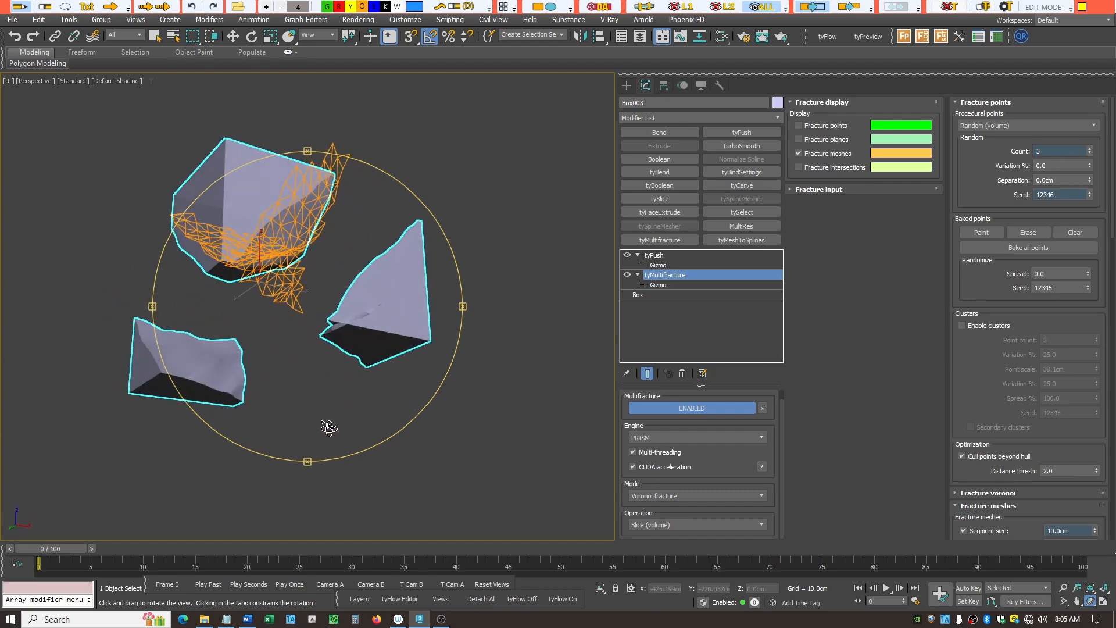
{"action": "left_click_drag", "start_coordinate": [328, 429], "coordinate": [383, 446]}
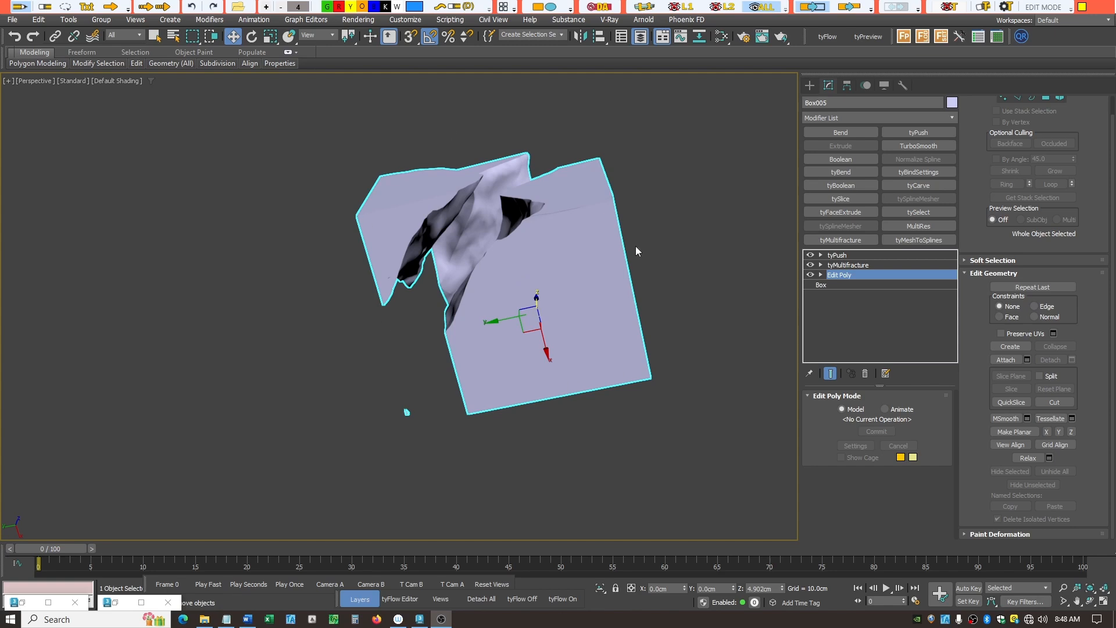
Select Box005's tyMultifracture modifier and assign the checker Multi/Sub-Object material with purple and black-and-white sub-materials to the box
{"action": "left_click", "coordinate": [847, 266]}
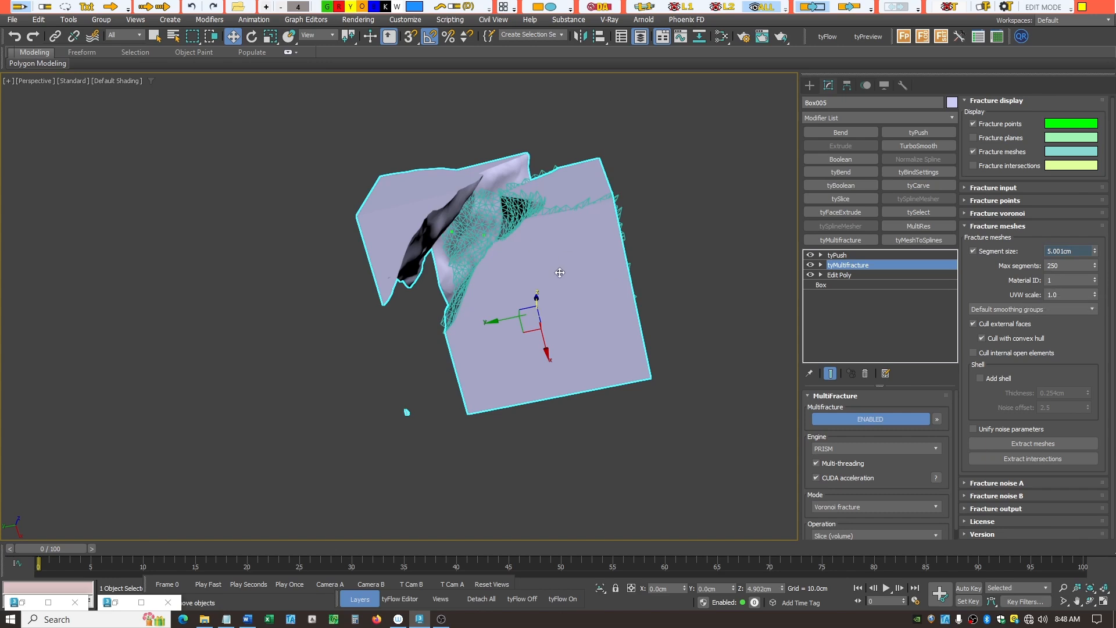
{"action": "left_click", "coordinate": [23, 602]}
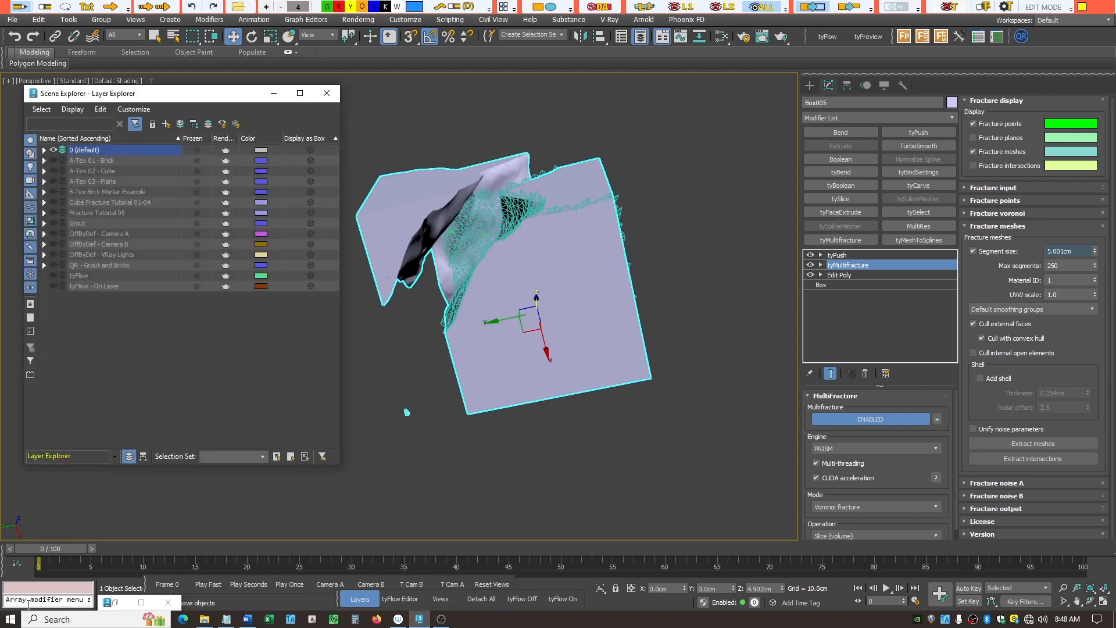
{"action": "left_click", "coordinate": [121, 604]}
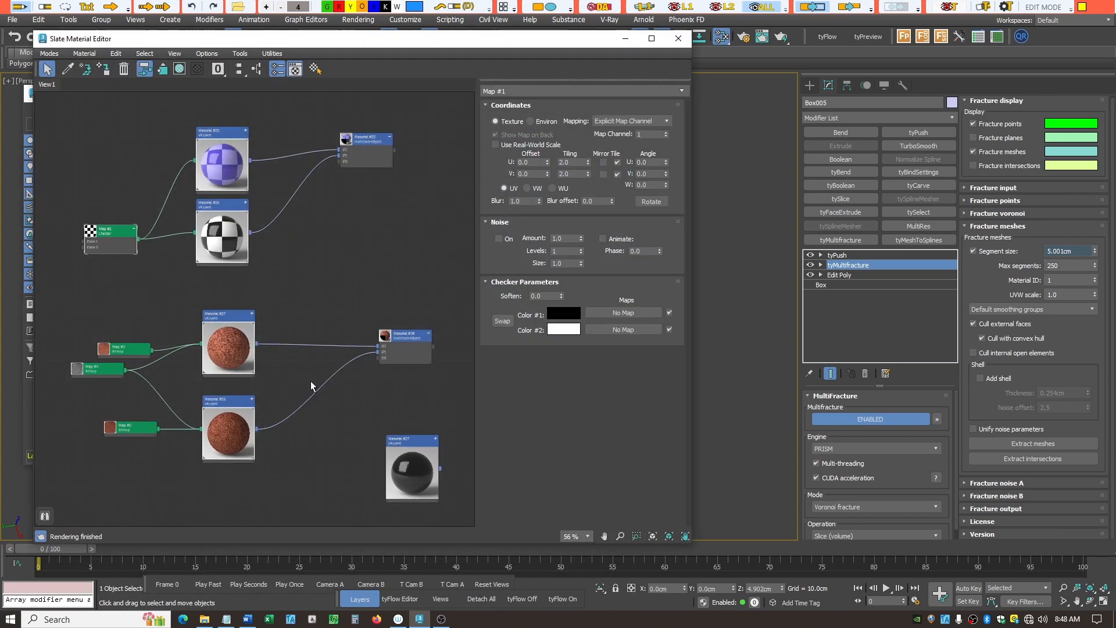
{"action": "left_click_drag", "start_coordinate": [441, 47], "coordinate": [400, 352]}
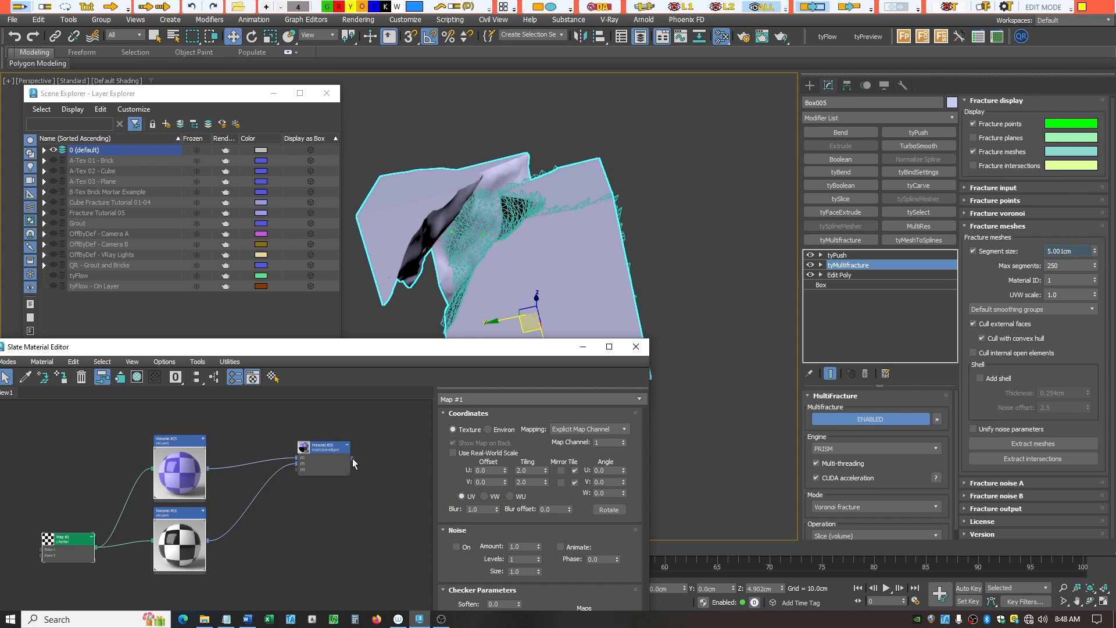
{"action": "left_click_drag", "start_coordinate": [352, 458], "coordinate": [522, 285]}
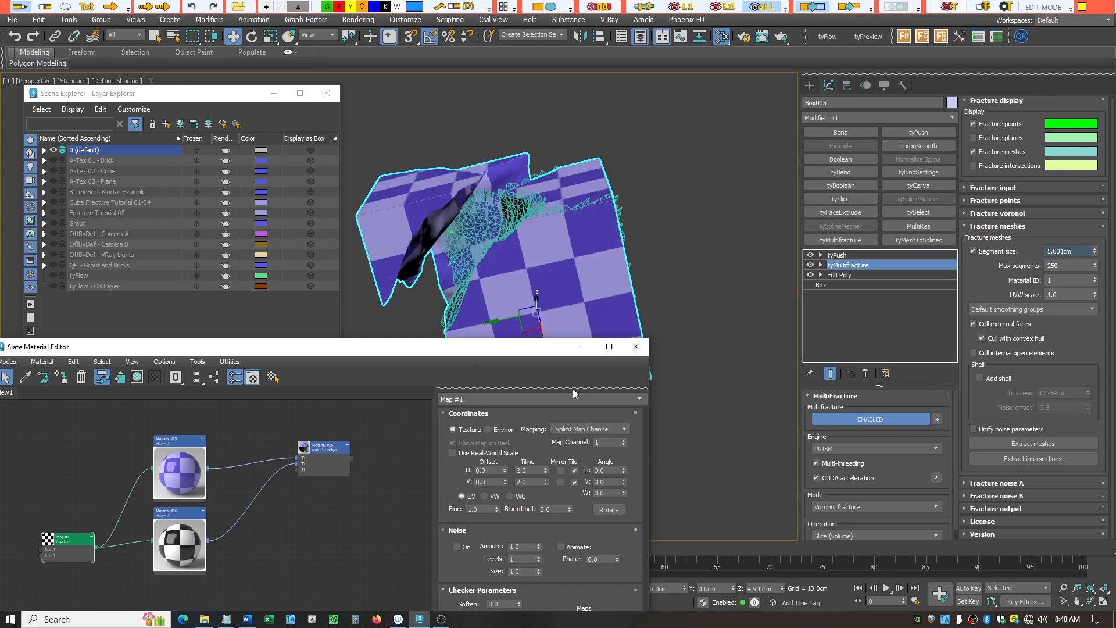
{"action": "left_click", "coordinate": [583, 348]}
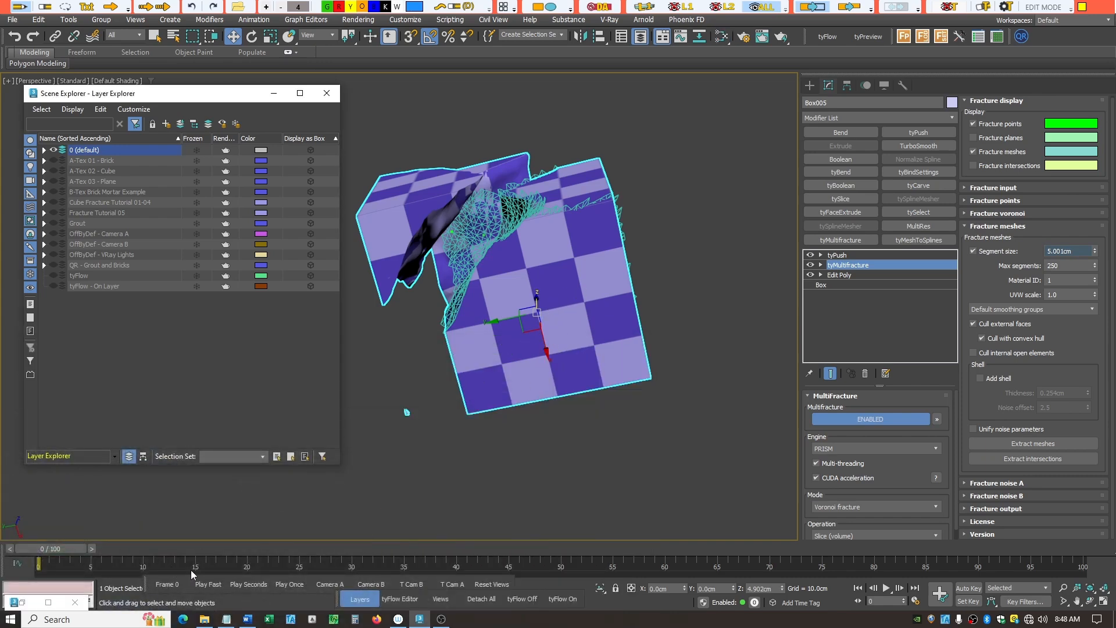
Review the sub-material slots of the checker Multi/Sub-Object material, and reselect the fractured box
{"action": "left_click", "coordinate": [723, 38]}
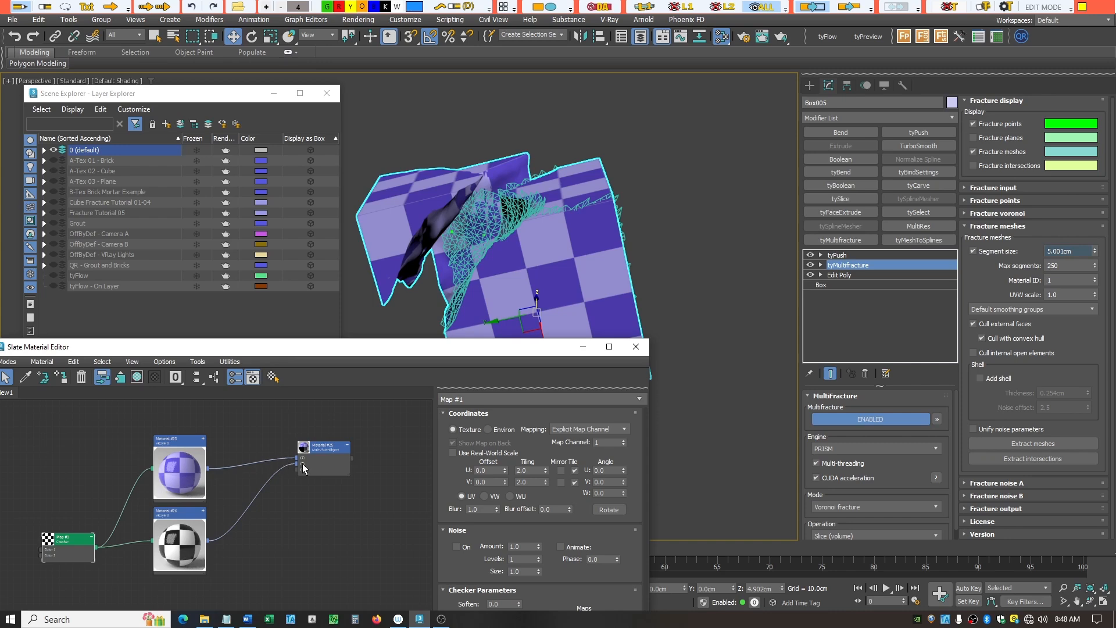
{"action": "left_click", "coordinate": [579, 347]}
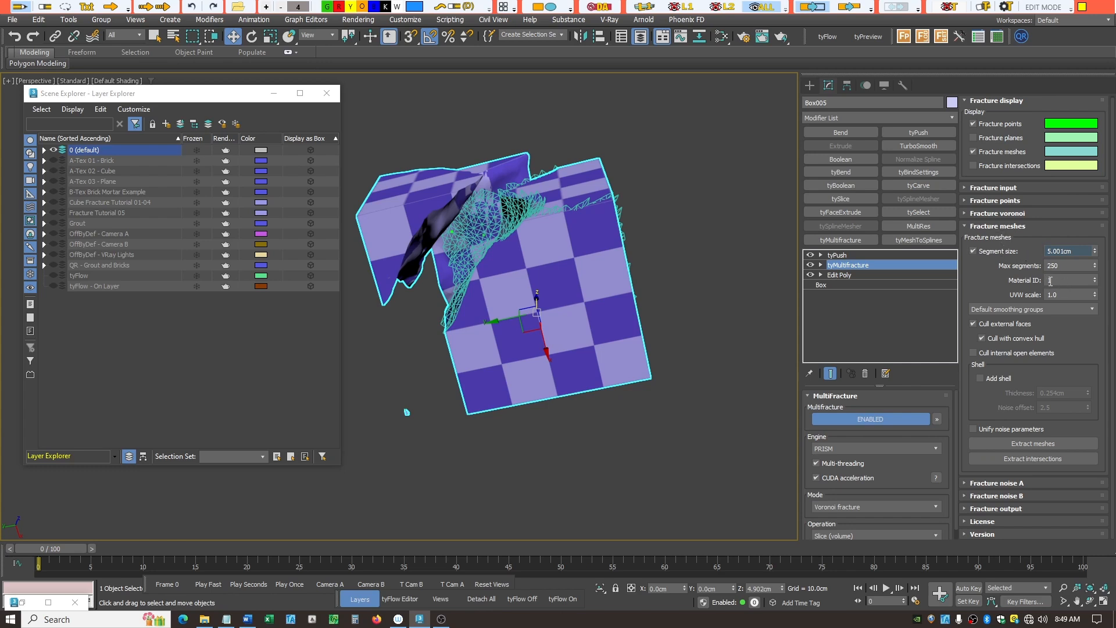
{"action": "left_click", "coordinate": [721, 315]}
{"action": "left_click_drag", "start_coordinate": [501, 295], "coordinate": [509, 289]}
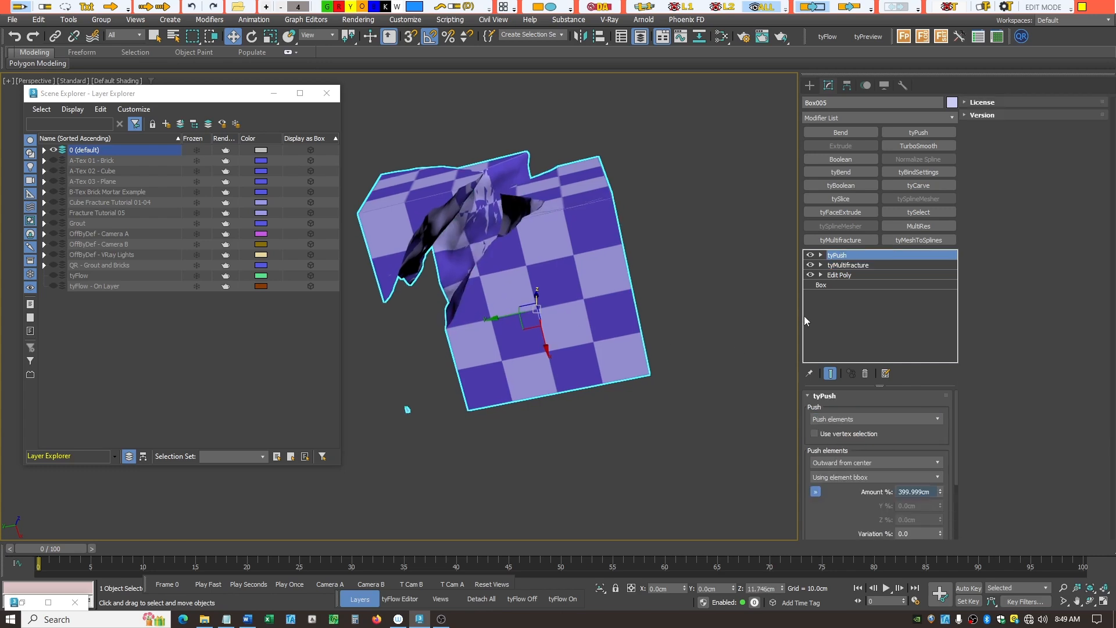
Set the tyMultifracture fracture meshes' material ID to 2 so the inner faces take the black-and-white checker
{"action": "left_click", "coordinate": [1090, 601]}
{"action": "left_click_drag", "start_coordinate": [497, 324], "coordinate": [629, 344]}
{"action": "left_click", "coordinate": [853, 265]}
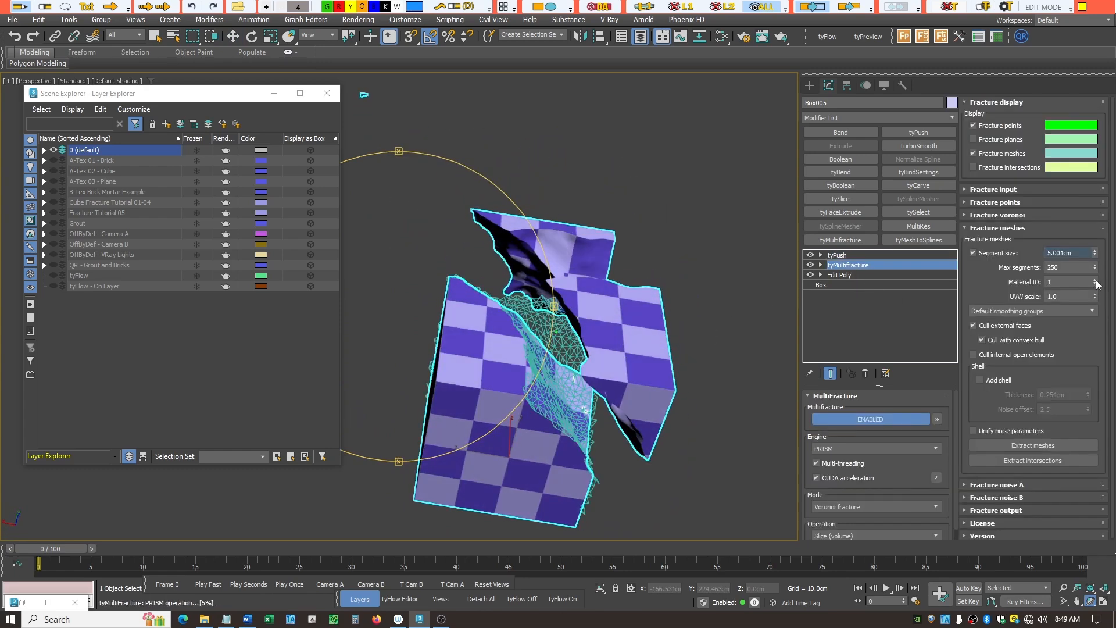
{"action": "left_click", "coordinate": [1096, 280]}
{"action": "left_click_drag", "start_coordinate": [496, 366], "coordinate": [457, 444]}
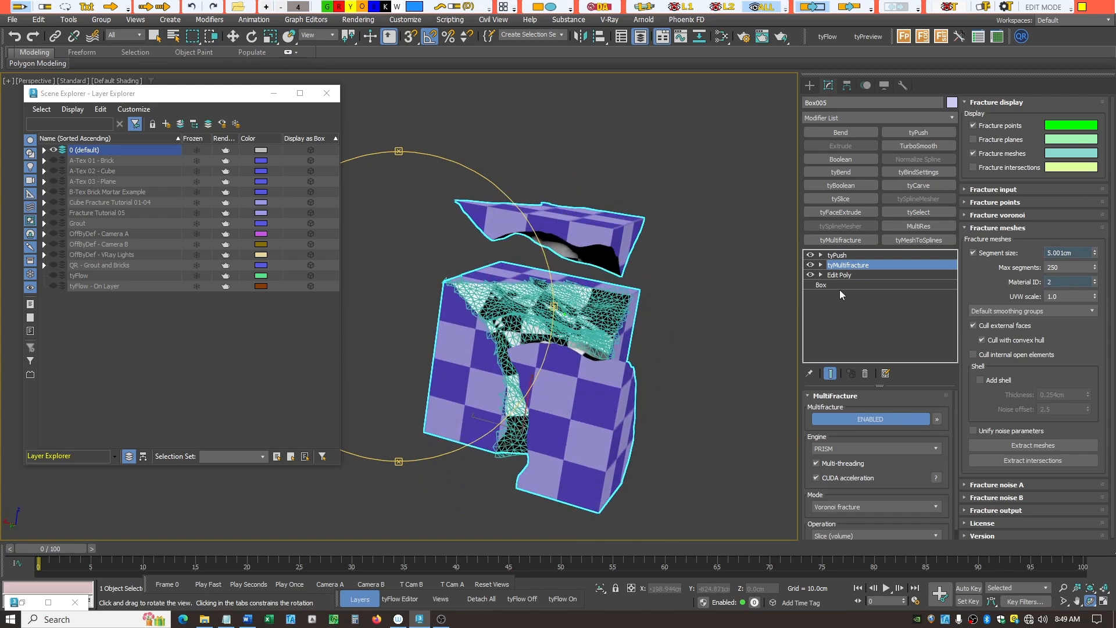
Hide the fracture points and fracture meshes and inspect the checker texture on the inner faces from several sides
{"action": "left_click", "coordinate": [973, 153]}
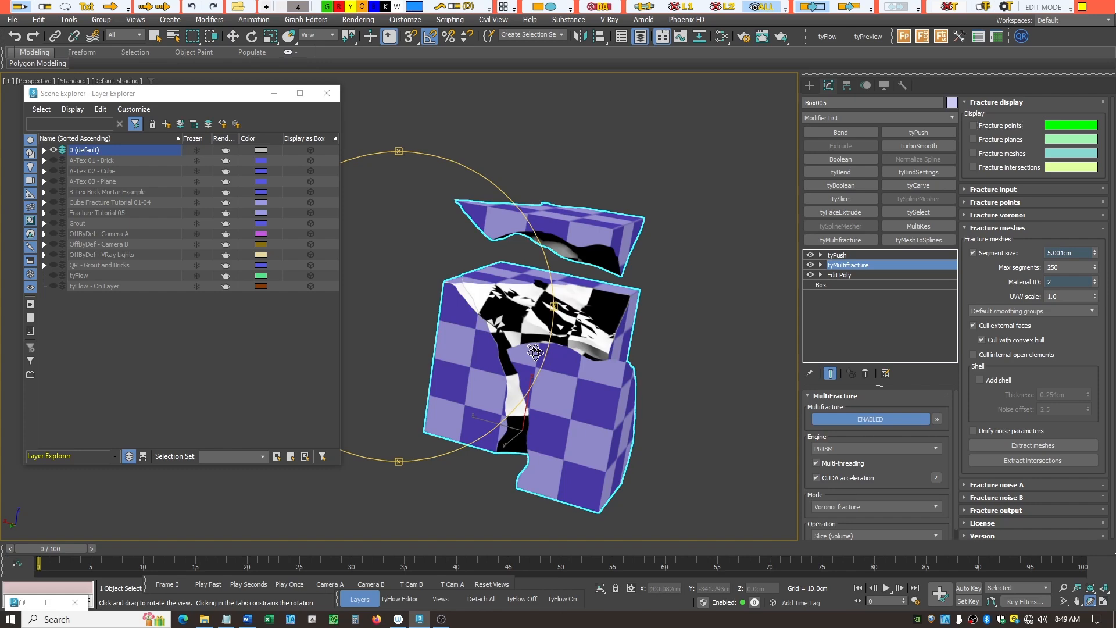
{"action": "left_click_drag", "start_coordinate": [538, 358], "coordinate": [567, 345]}
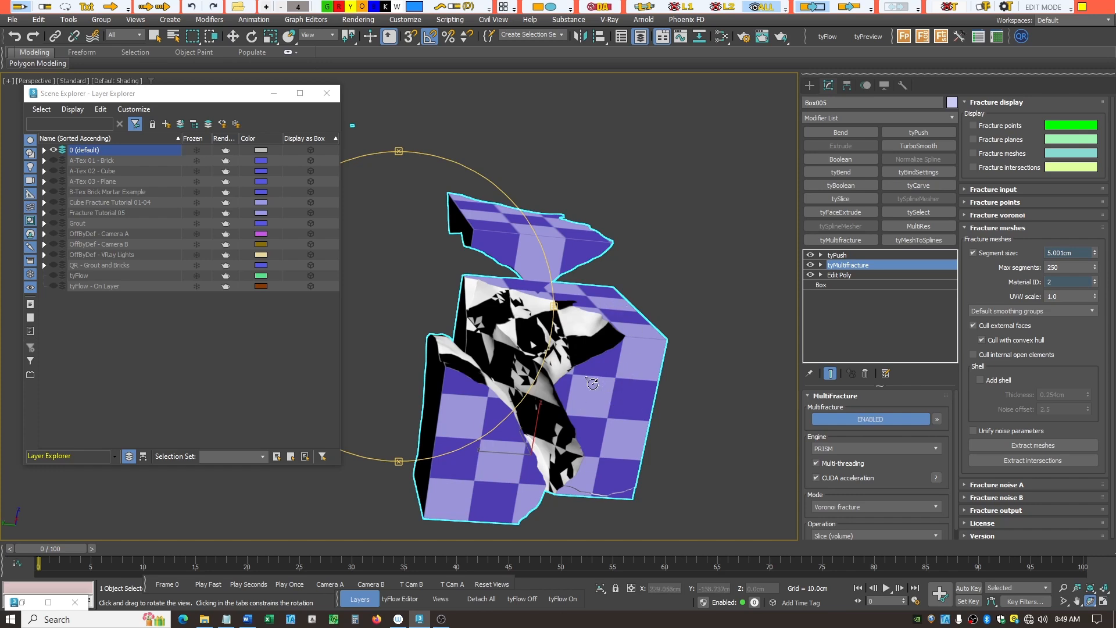
{"action": "left_click_drag", "start_coordinate": [559, 347], "coordinate": [559, 373]}
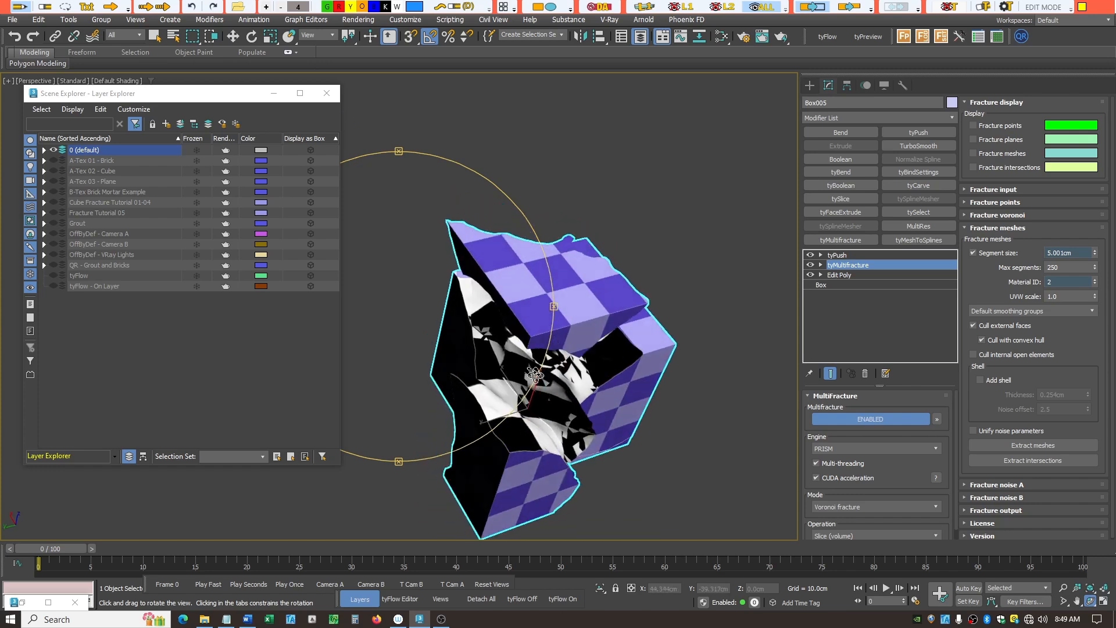
{"action": "left_click_drag", "start_coordinate": [534, 373], "coordinate": [485, 331]}
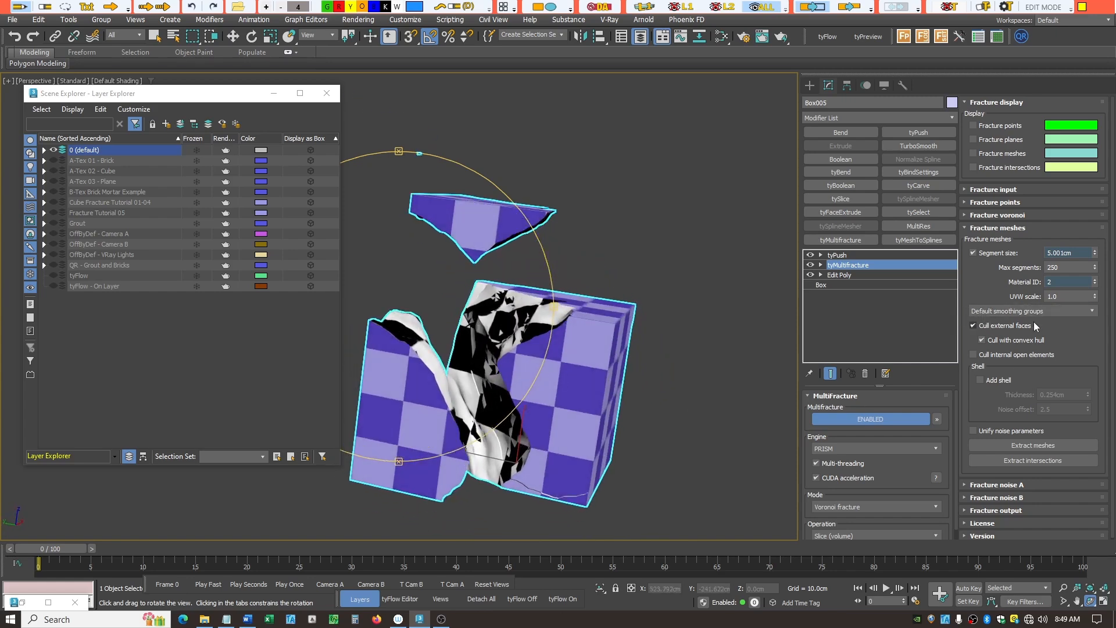
Set the fracture meshes' UVW scale to 0.5 and inspect the enlarged checker on the inner faces
{"action": "left_click_drag", "start_coordinate": [1068, 296], "coordinate": [987, 293]}
{"action": "key", "text": "Return"}
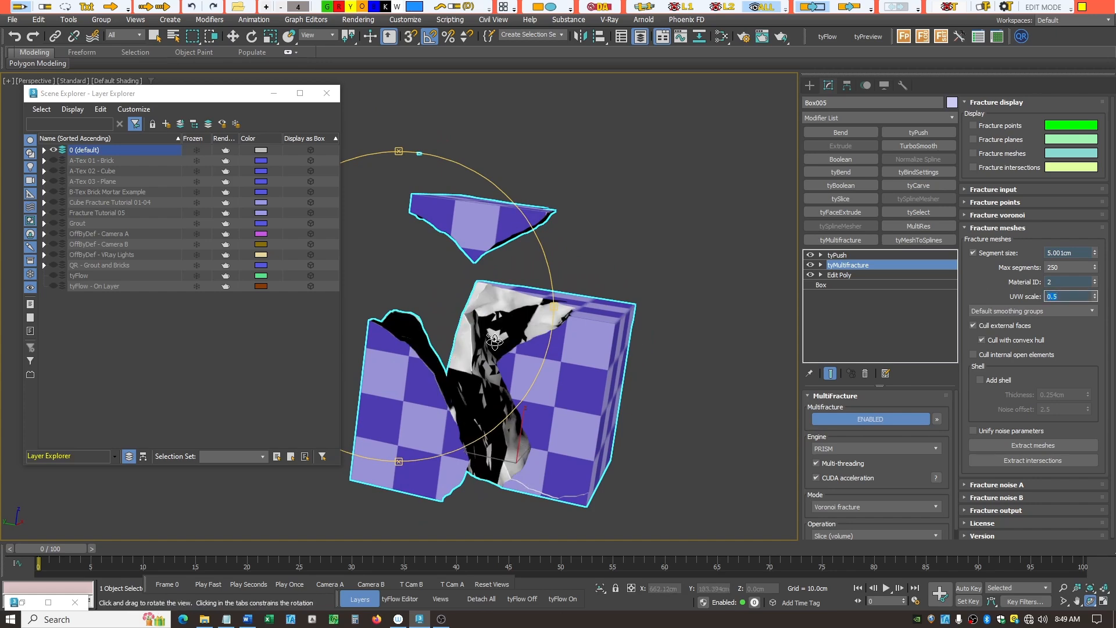
{"action": "left_click_drag", "start_coordinate": [496, 342], "coordinate": [609, 370]}
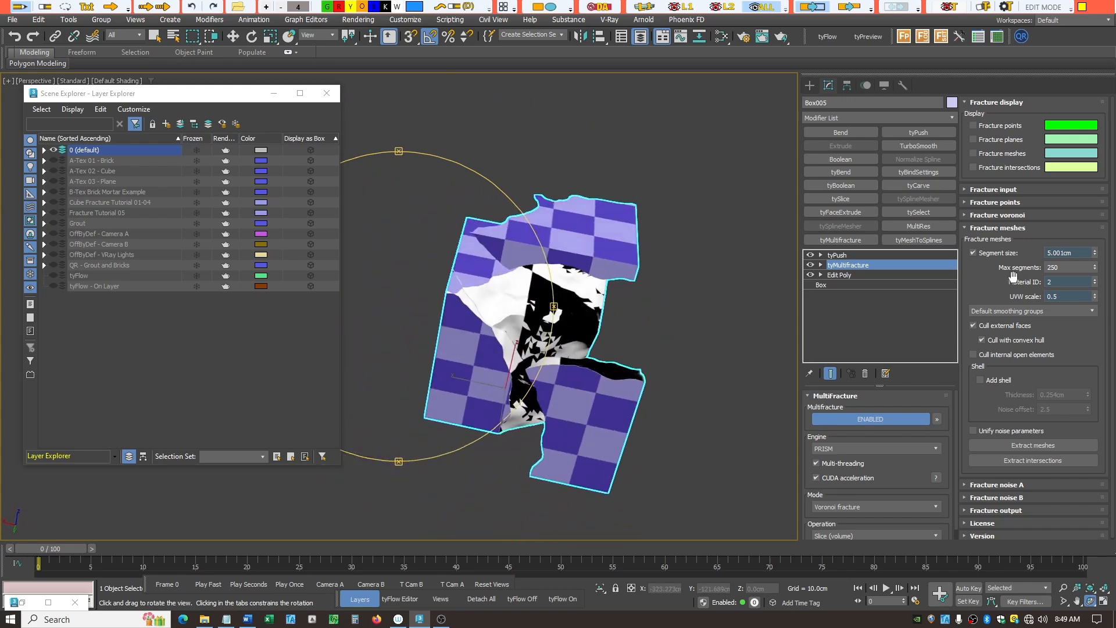
Set the fracture meshes' UVW scale to 10 and inspect the finer checker on the inner faces
{"action": "left_click", "coordinate": [1059, 297]}
{"action": "type", "text": "10"}
{"action": "key", "text": "Return"}
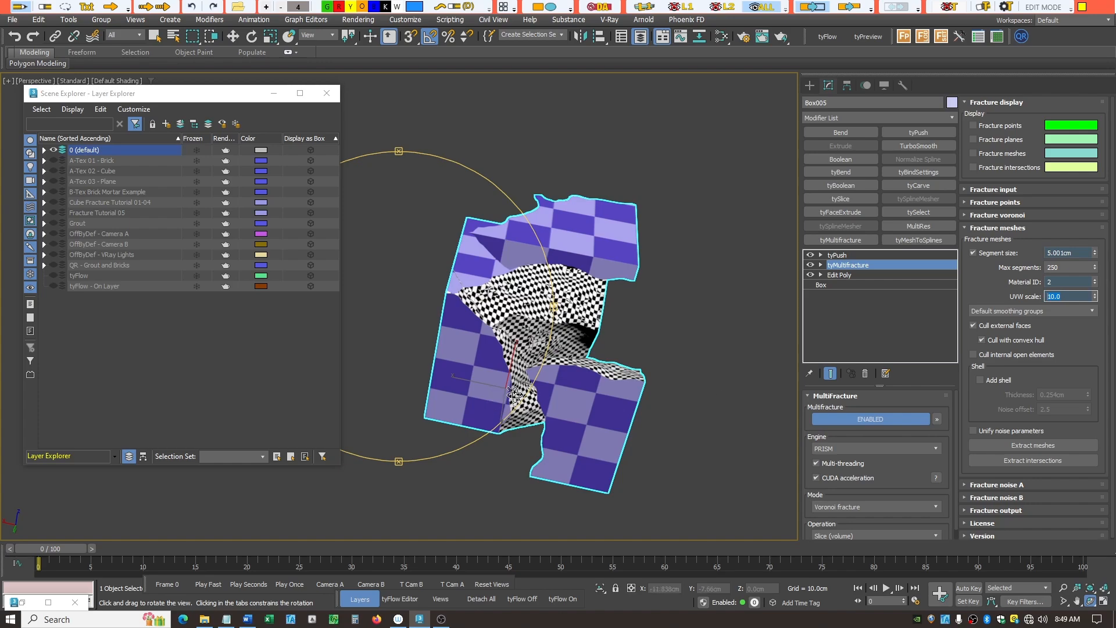
{"action": "left_click_drag", "start_coordinate": [507, 389], "coordinate": [559, 340]}
{"action": "left_click_drag", "start_coordinate": [511, 336], "coordinate": [531, 400]}
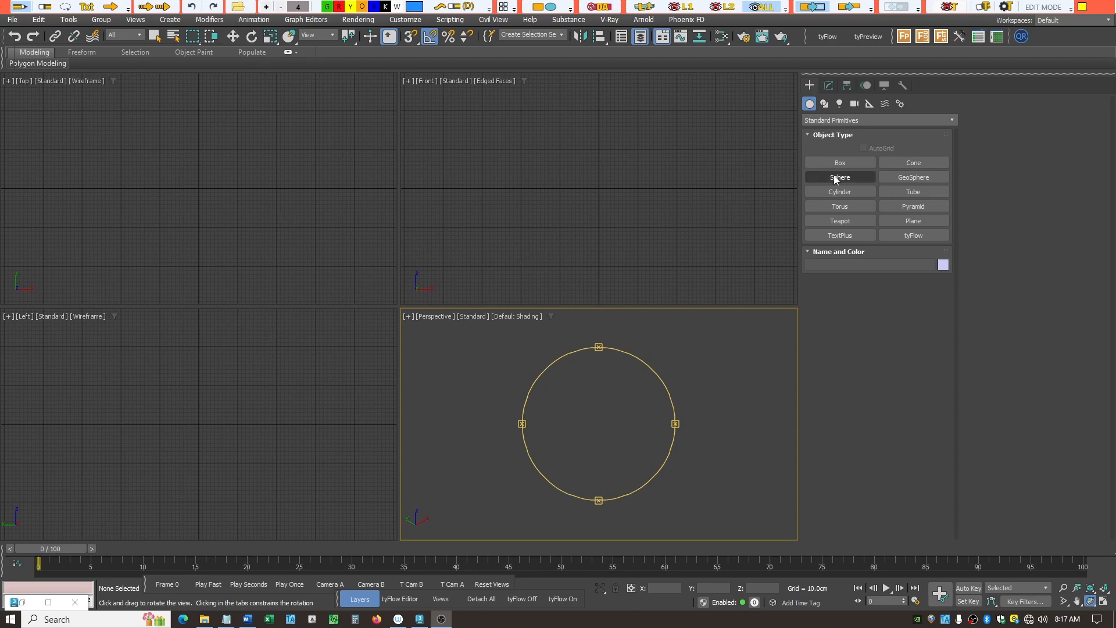
Draw a box in the Top view about 178 cm long, 167 cm wide and 127 cm high
{"action": "left_click", "coordinate": [845, 163]}
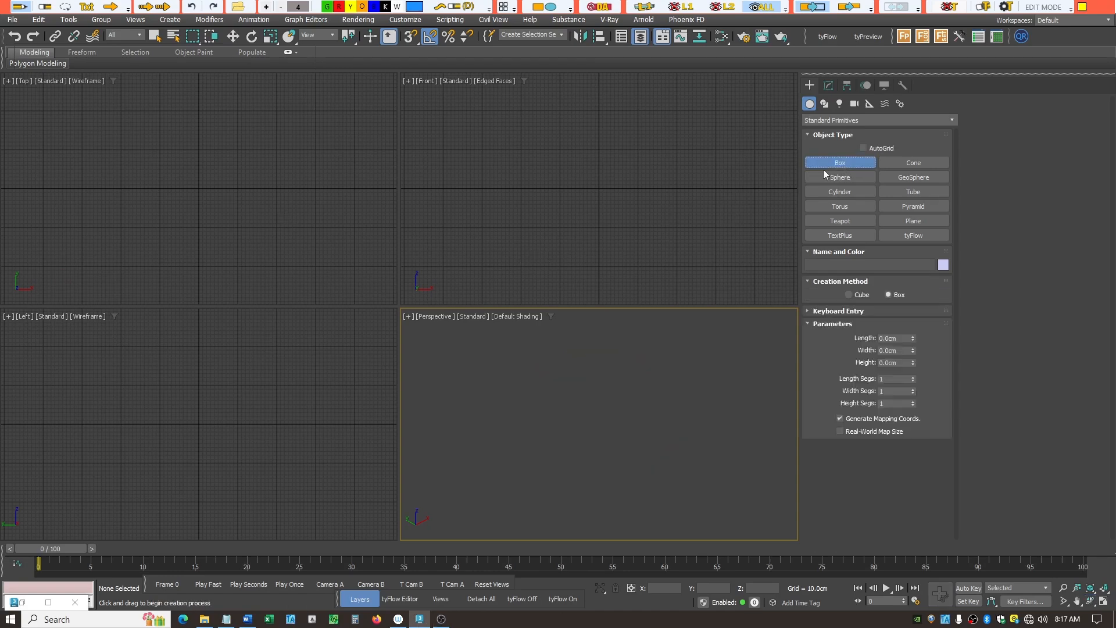
{"action": "left_click", "coordinate": [219, 219]}
{"action": "left_click_drag", "start_coordinate": [177, 159], "coordinate": [243, 227]}
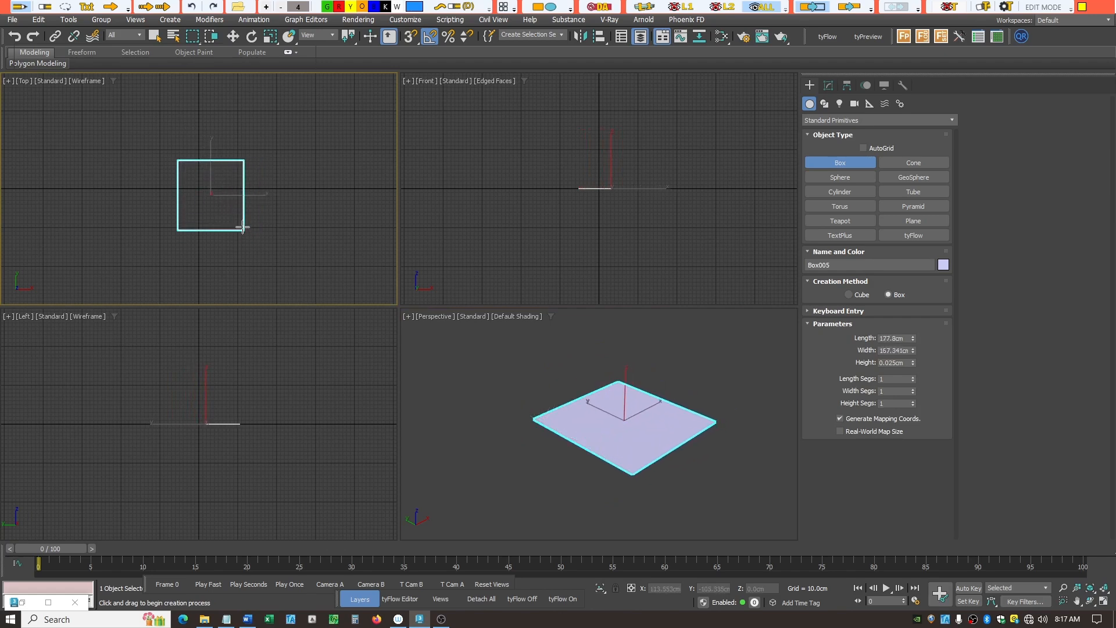
{"action": "left_click", "coordinate": [242, 180]}
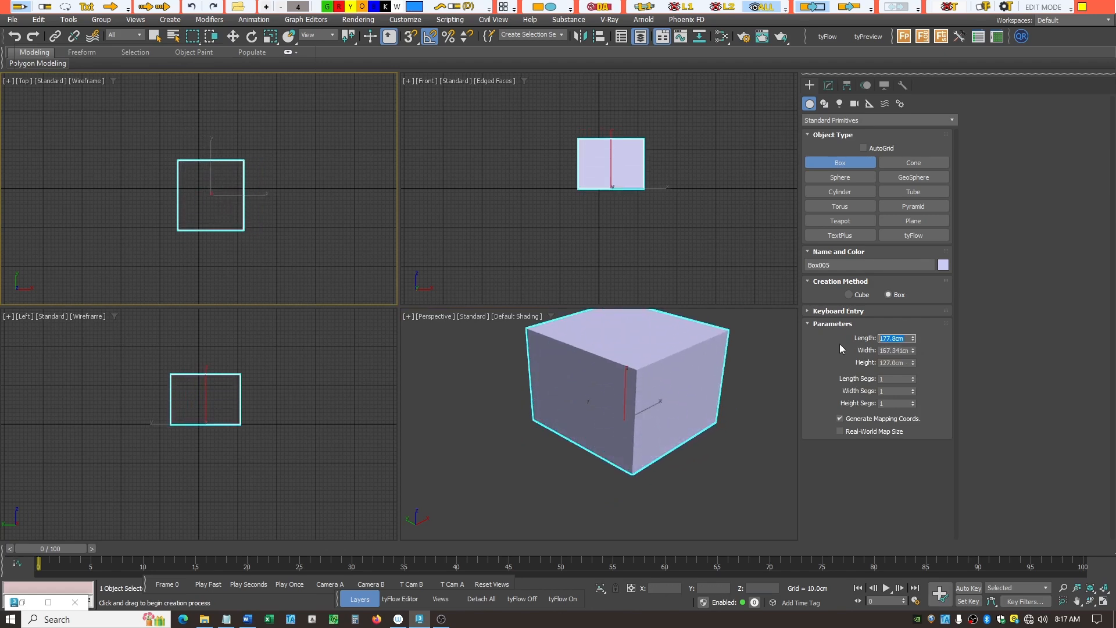
Set the box's length, width and height to 150 cm each
{"action": "type", "text": "150"}
{"action": "left_click", "coordinate": [880, 351]}
{"action": "left_click_drag", "start_coordinate": [881, 351], "coordinate": [928, 358]}
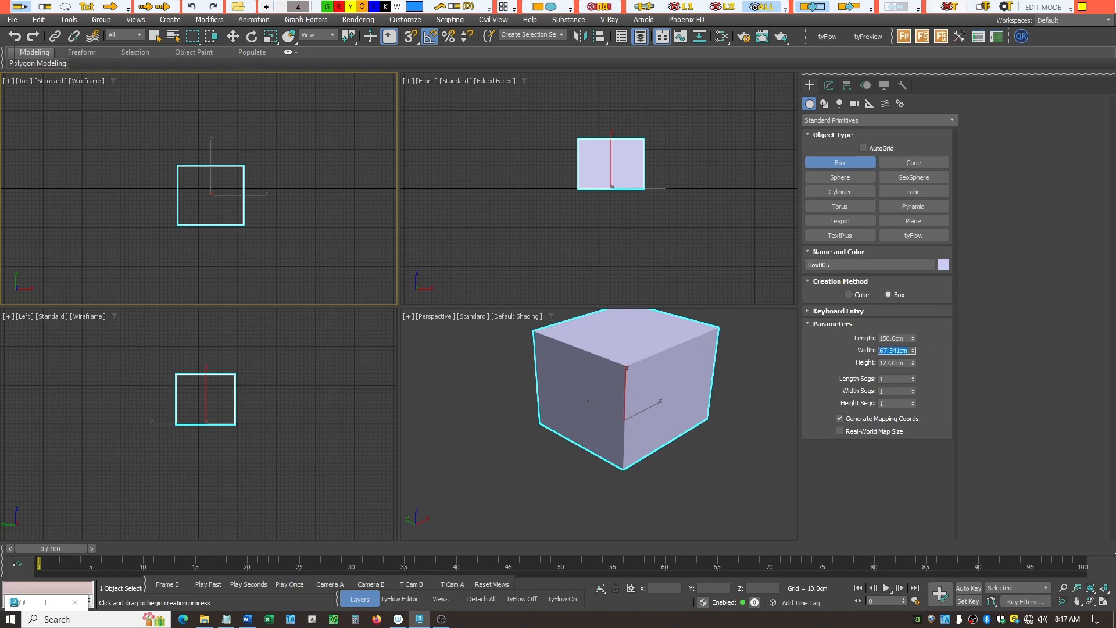
{"action": "type", "text": "150"}
{"action": "key", "text": "Tab"}
{"action": "type", "text": "150"}
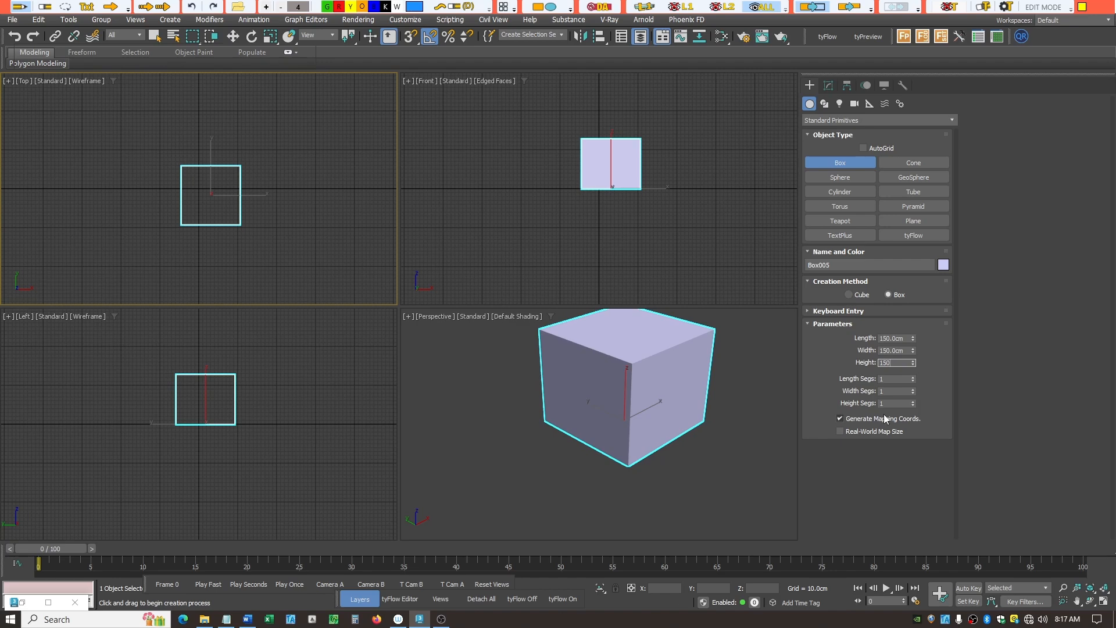
{"action": "key", "text": "Tab"}
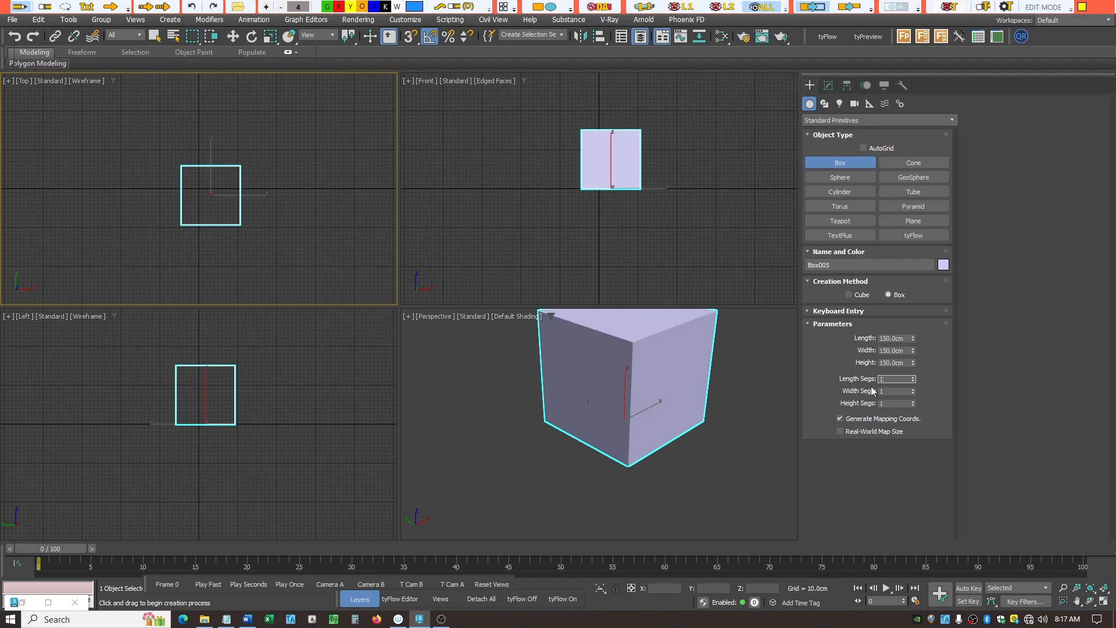
Move the box to the world origin by setting its X and Y positions to 0 cm
{"action": "left_click", "coordinate": [232, 36]}
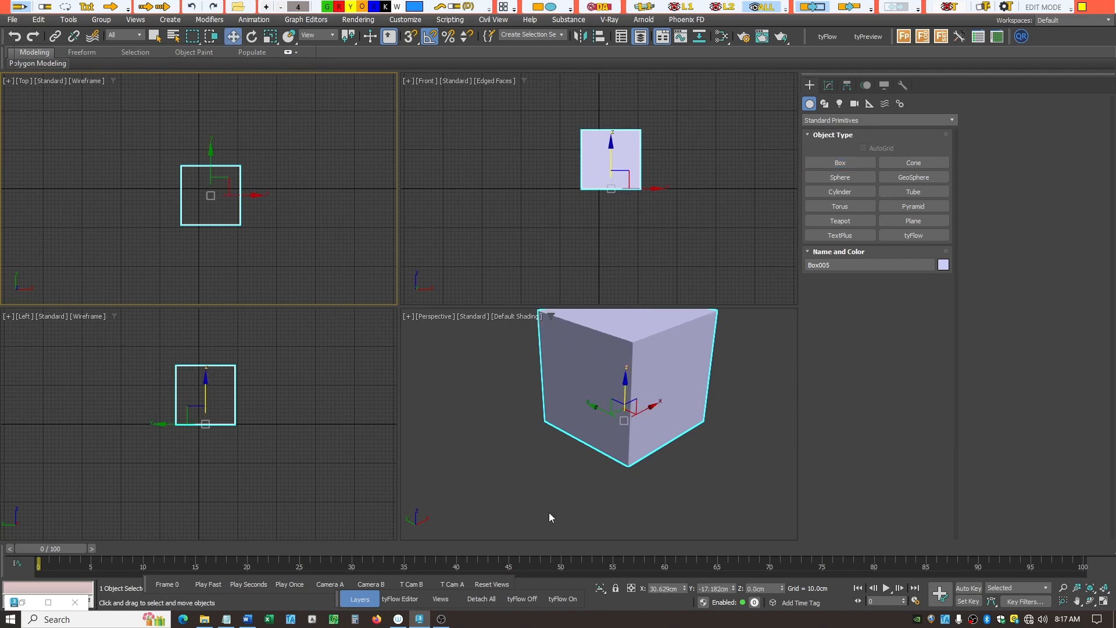
{"action": "right_click", "coordinate": [686, 589]}
{"action": "right_click", "coordinate": [734, 591]}
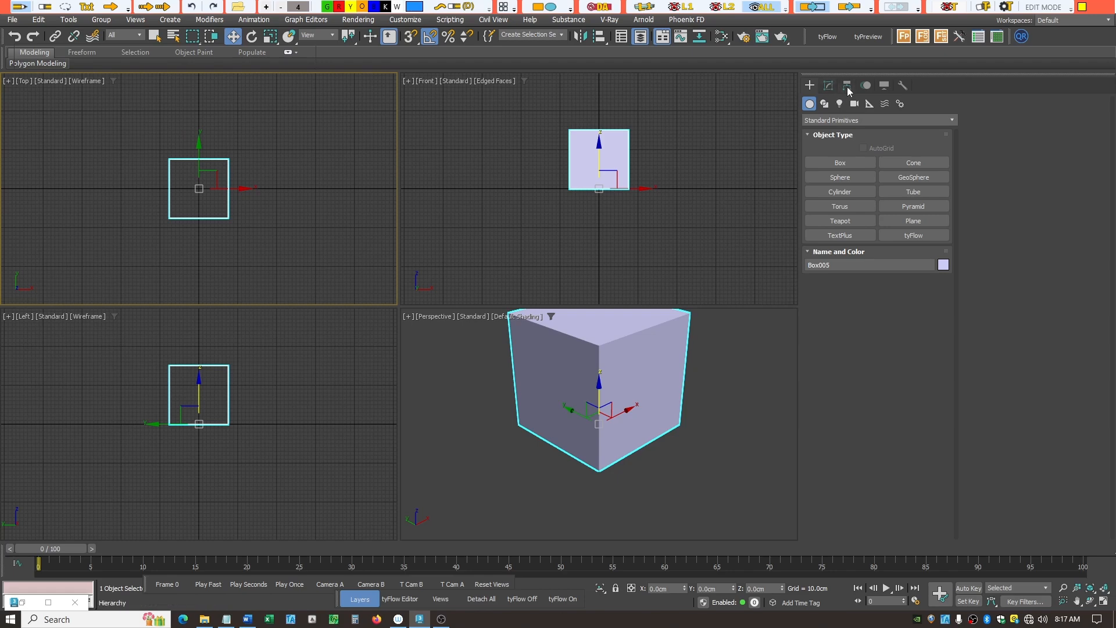
Add a tyMultifracture modifier to the box and hide its fracture intersections
{"action": "left_click", "coordinate": [829, 85]}
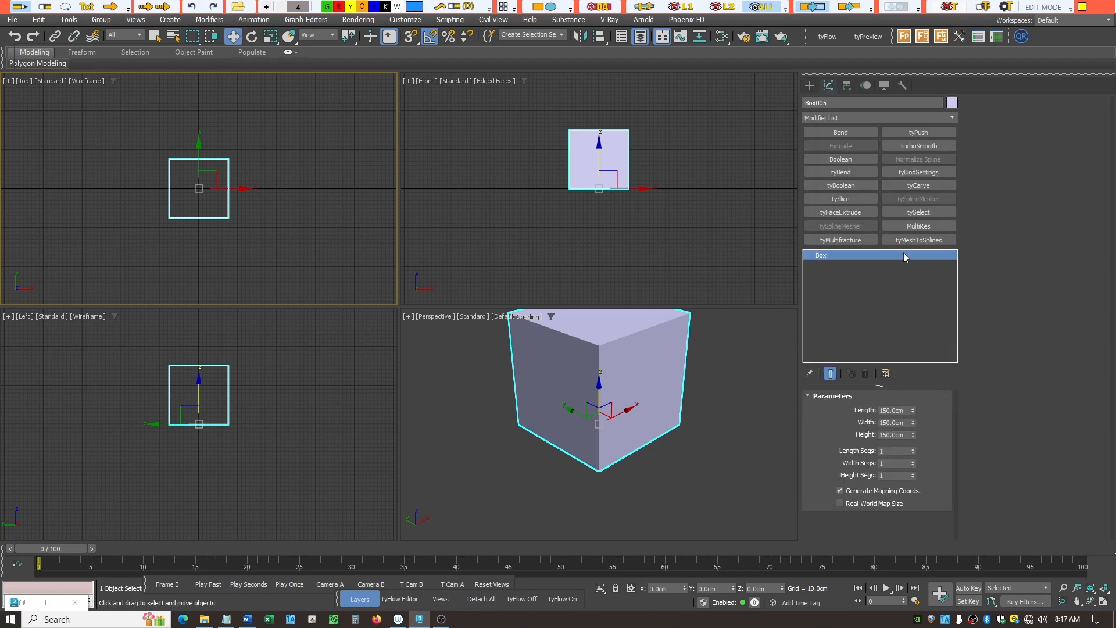
{"action": "left_click", "coordinate": [839, 240]}
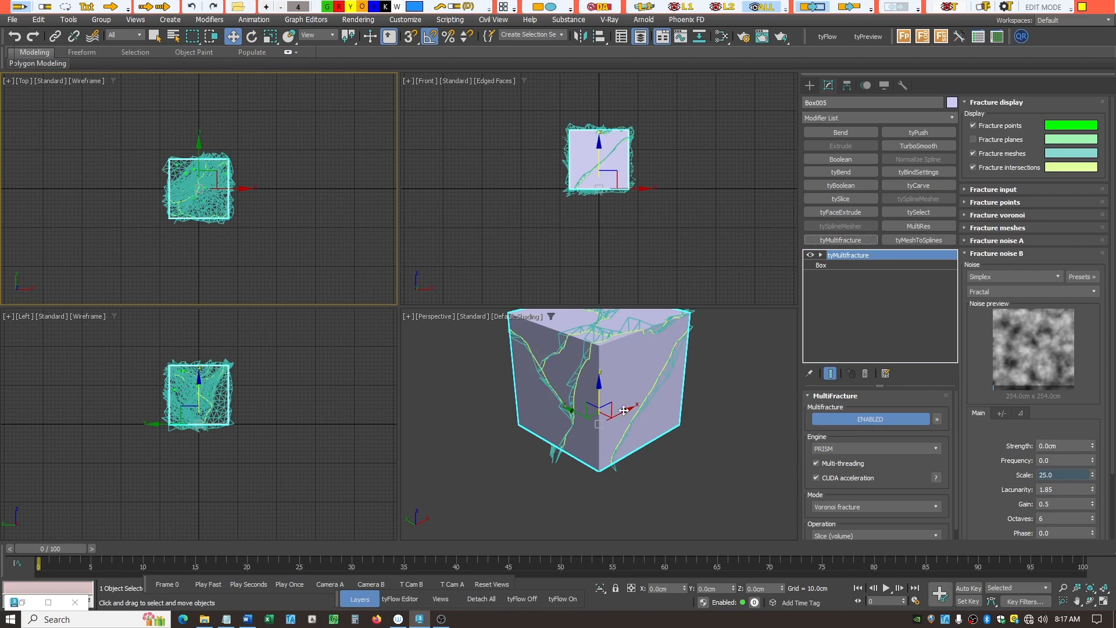
{"action": "left_click", "coordinate": [1106, 586]}
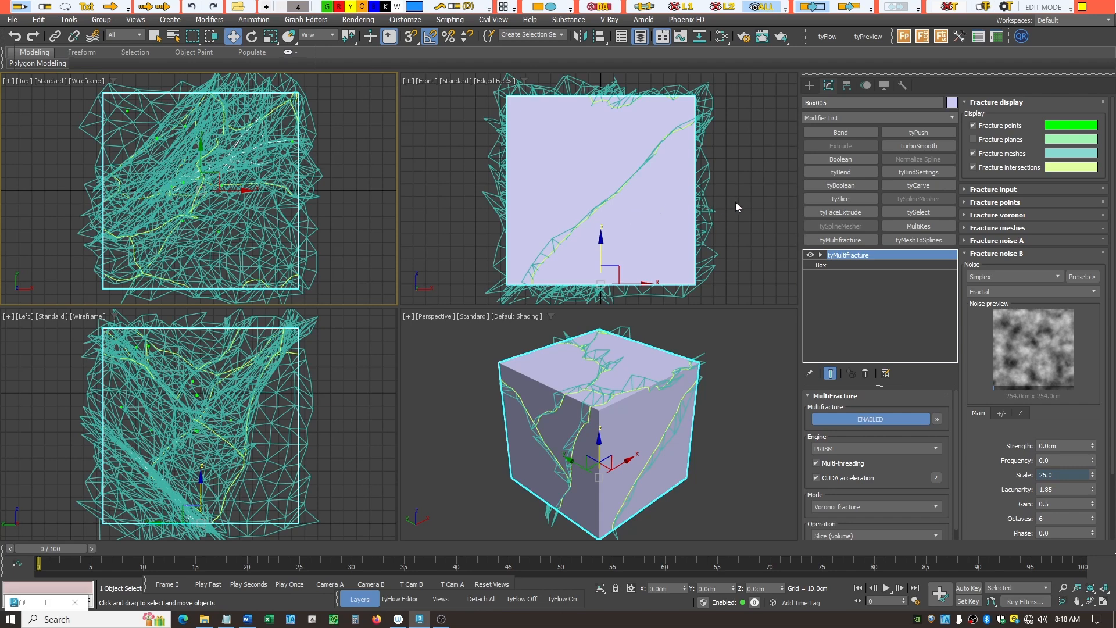
{"action": "left_click", "coordinate": [973, 168]}
Add a tyPush modifier above tyMultifracture, set it to Push elements and enter an amount of 200 cm
{"action": "left_click", "coordinate": [922, 133]}
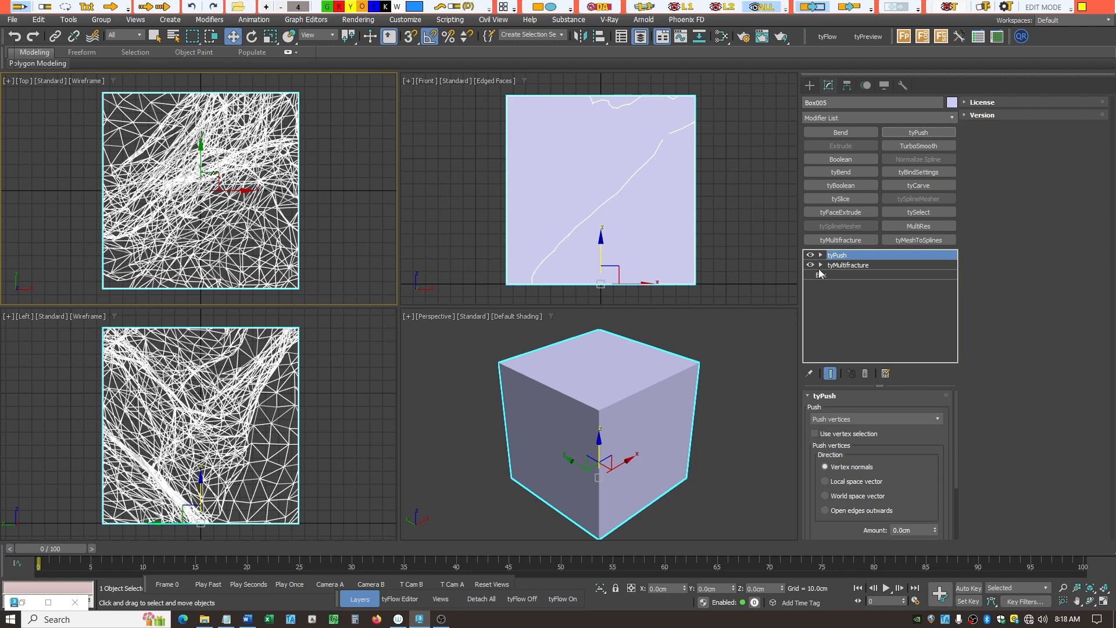
{"action": "left_click", "coordinate": [908, 420]}
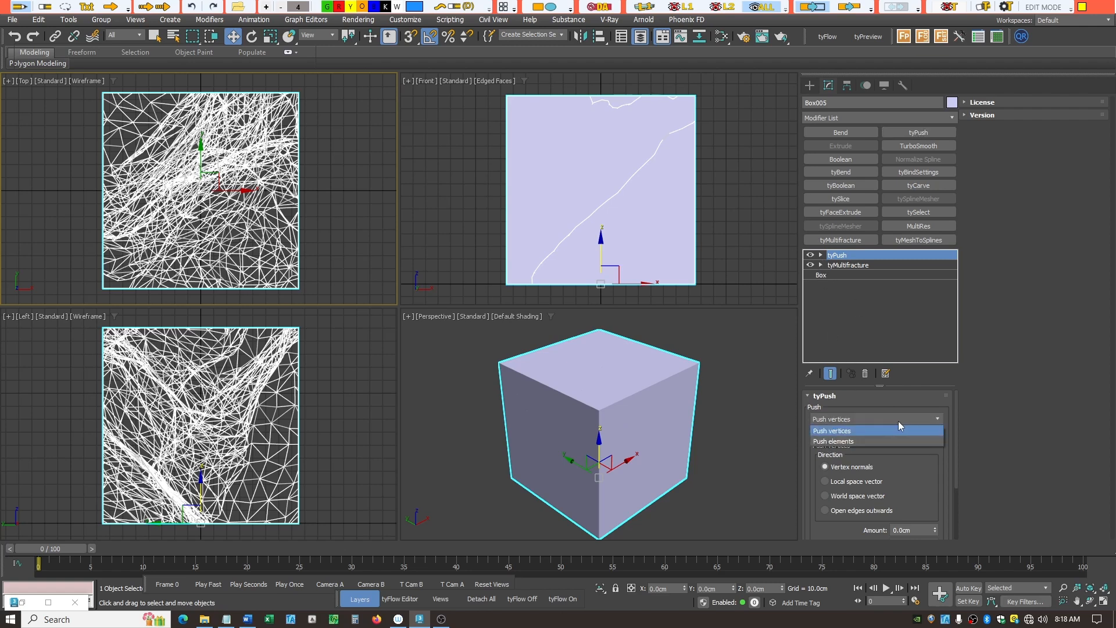
{"action": "left_click", "coordinate": [855, 443]}
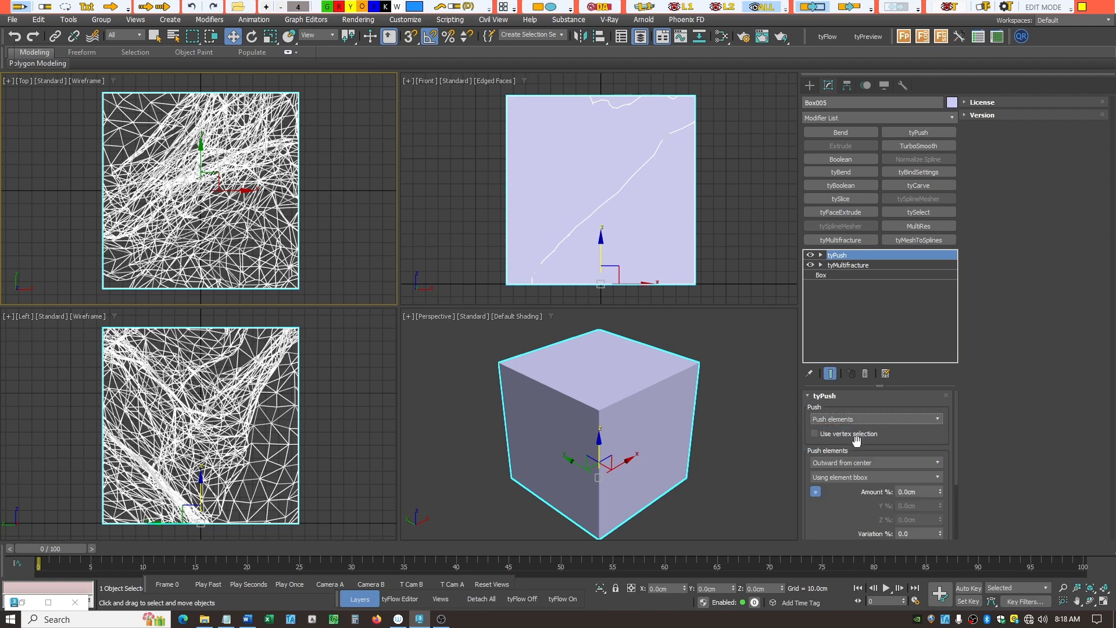
{"action": "left_click", "coordinate": [924, 493]}
{"action": "key", "text": "Return"}
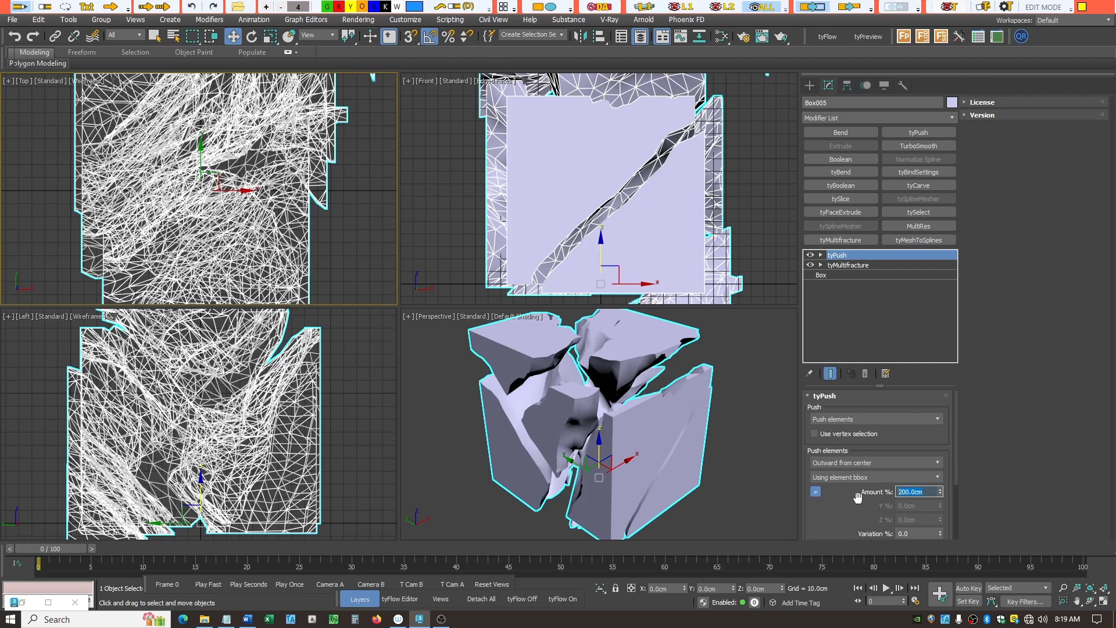
Set the tyPush amount to 400 cm and inspect the separated pieces in a maximized Perspective view
{"action": "type", "text": "400"}
{"action": "key", "text": "Return"}
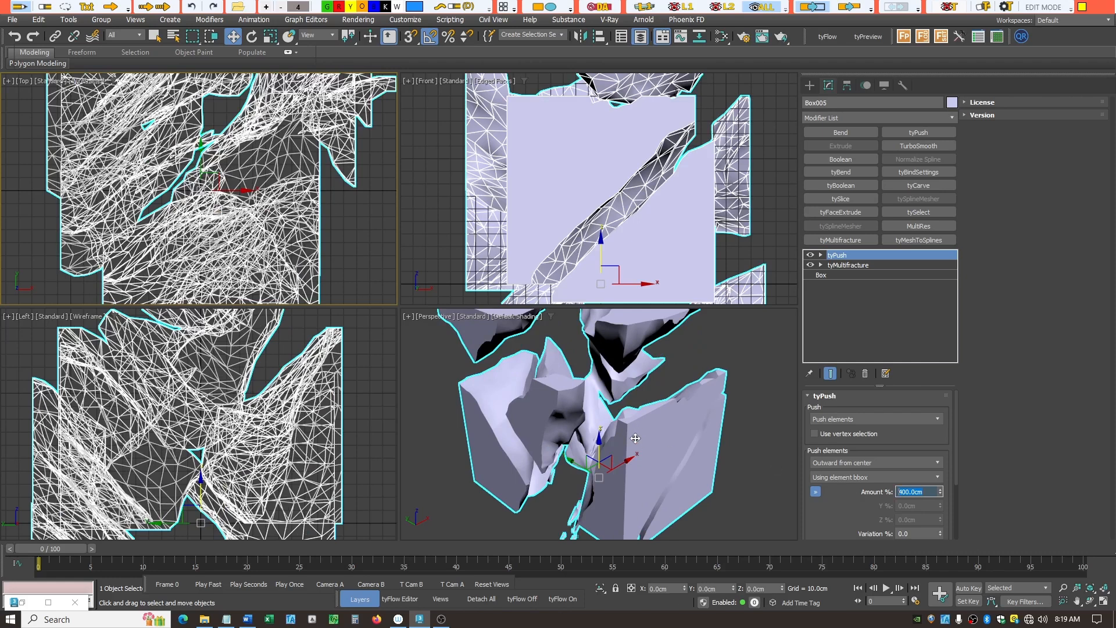
{"action": "left_click", "coordinate": [1092, 602]}
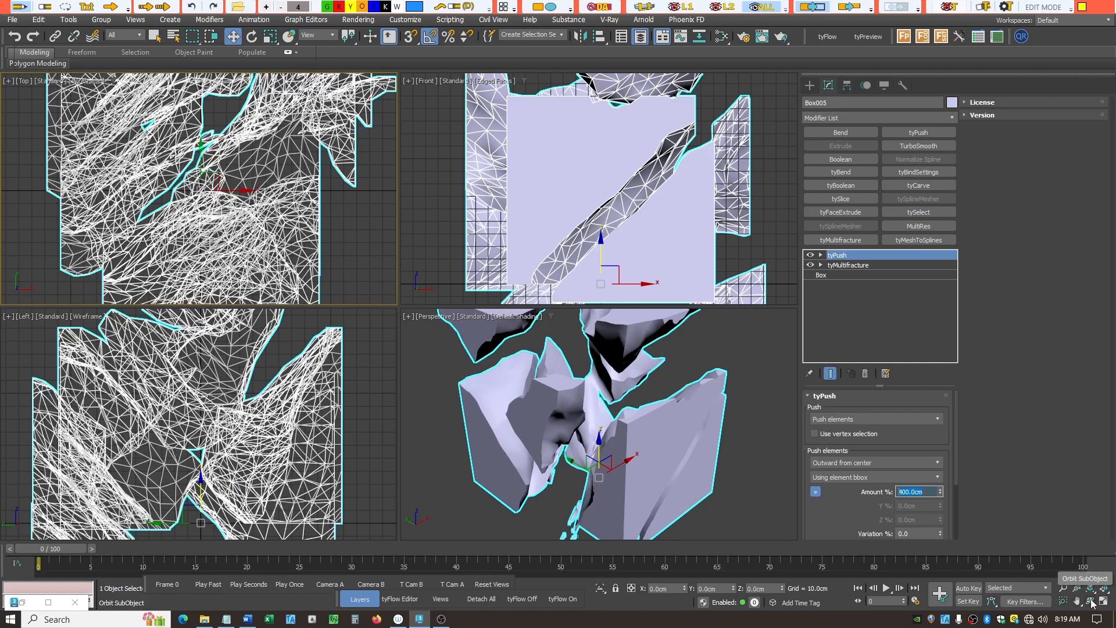
{"action": "left_click", "coordinate": [719, 365]}
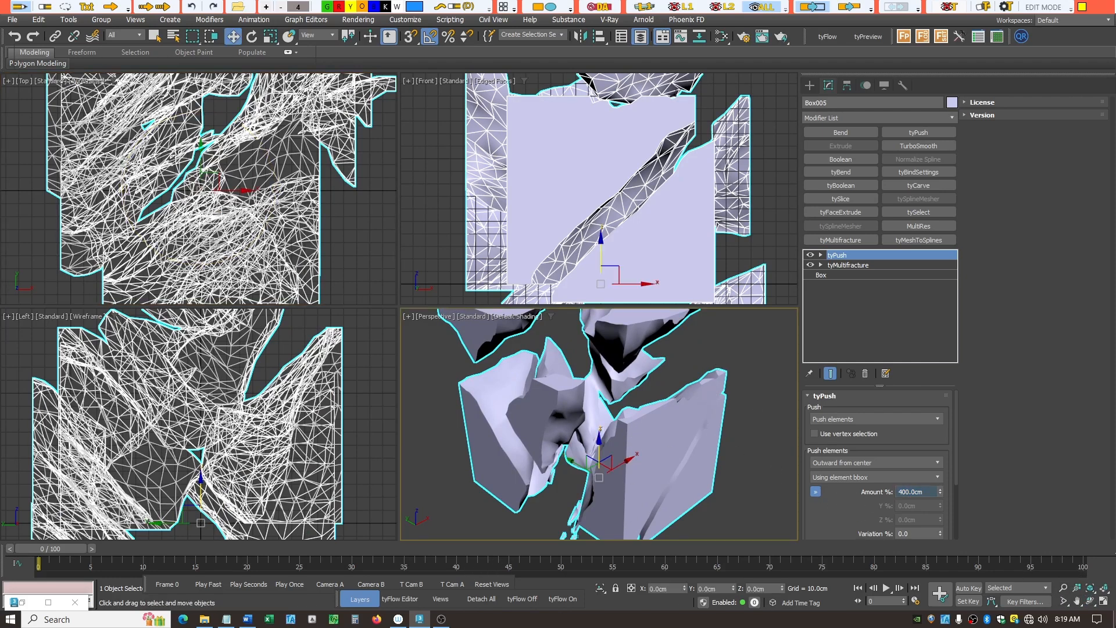
{"action": "left_click", "coordinate": [1104, 604]}
{"action": "left_click_drag", "start_coordinate": [408, 316], "coordinate": [408, 319]}
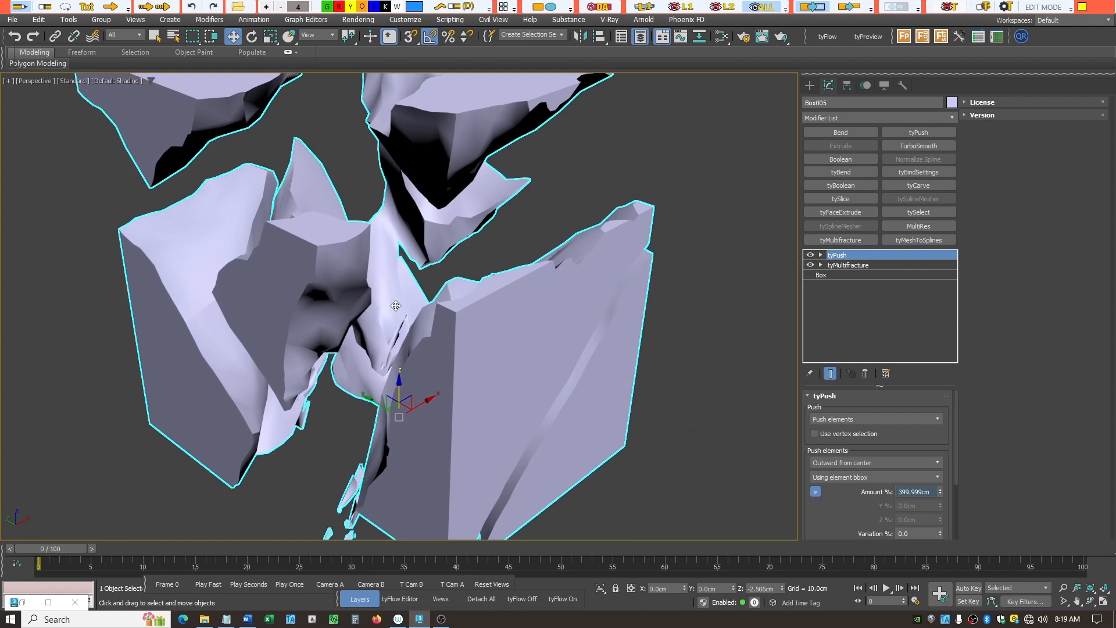
{"action": "key", "text": "ctrl+z"}
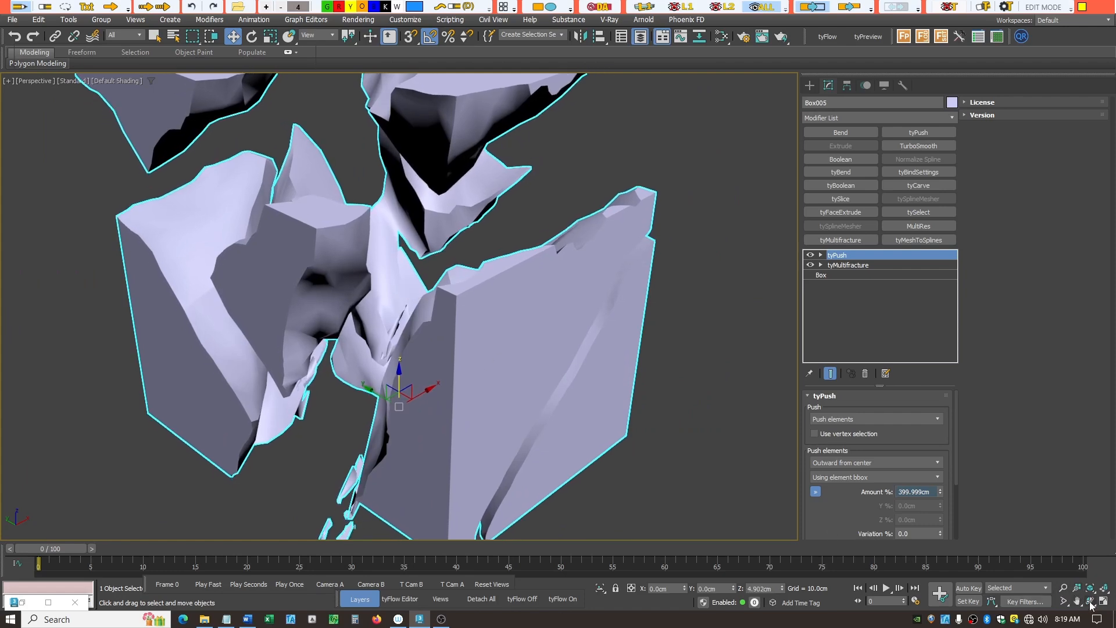
{"action": "left_click", "coordinate": [1091, 602]}
{"action": "left_click_drag", "start_coordinate": [362, 385], "coordinate": [491, 303]}
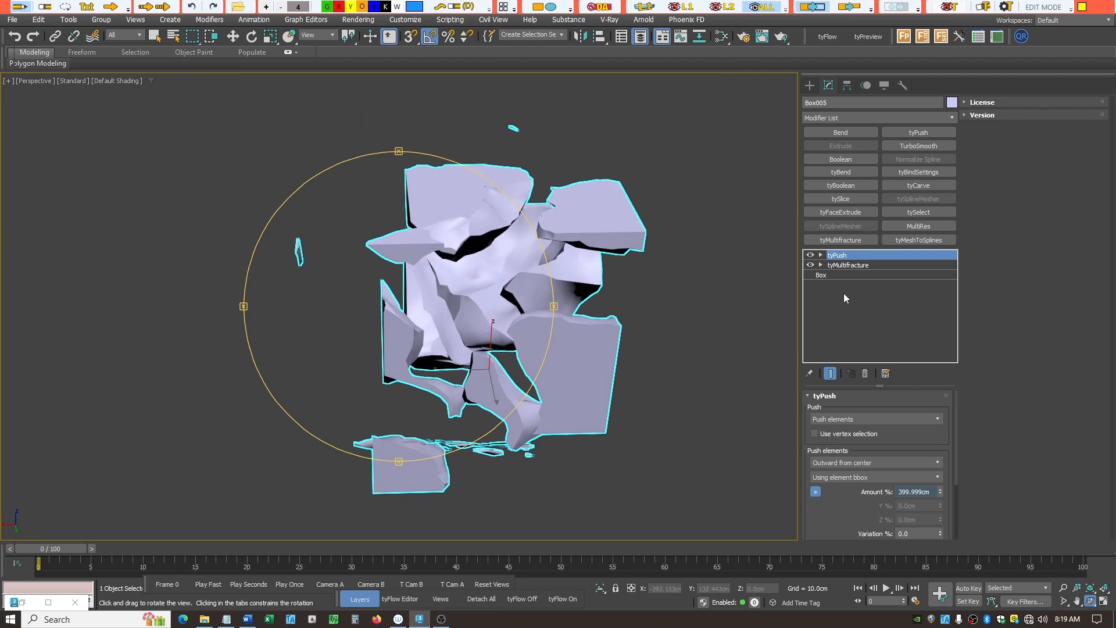
Return to tyMultifracture, reset the Fracture noise A strength to 0 cm and inspect the flat fracture faces
{"action": "left_click", "coordinate": [846, 266]}
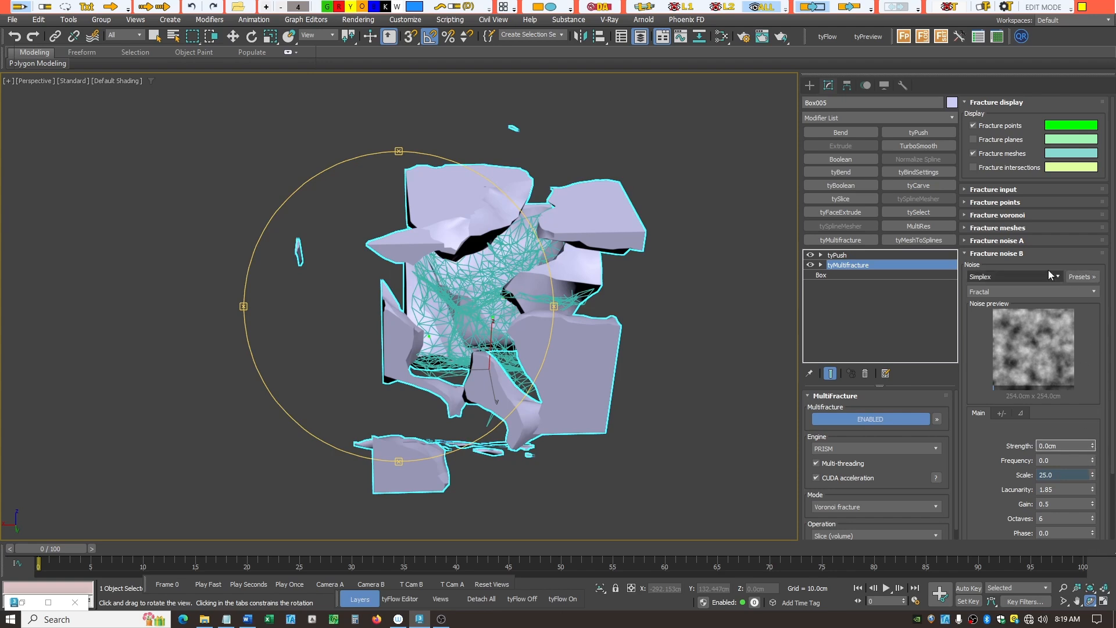
{"action": "left_click", "coordinate": [967, 255]}
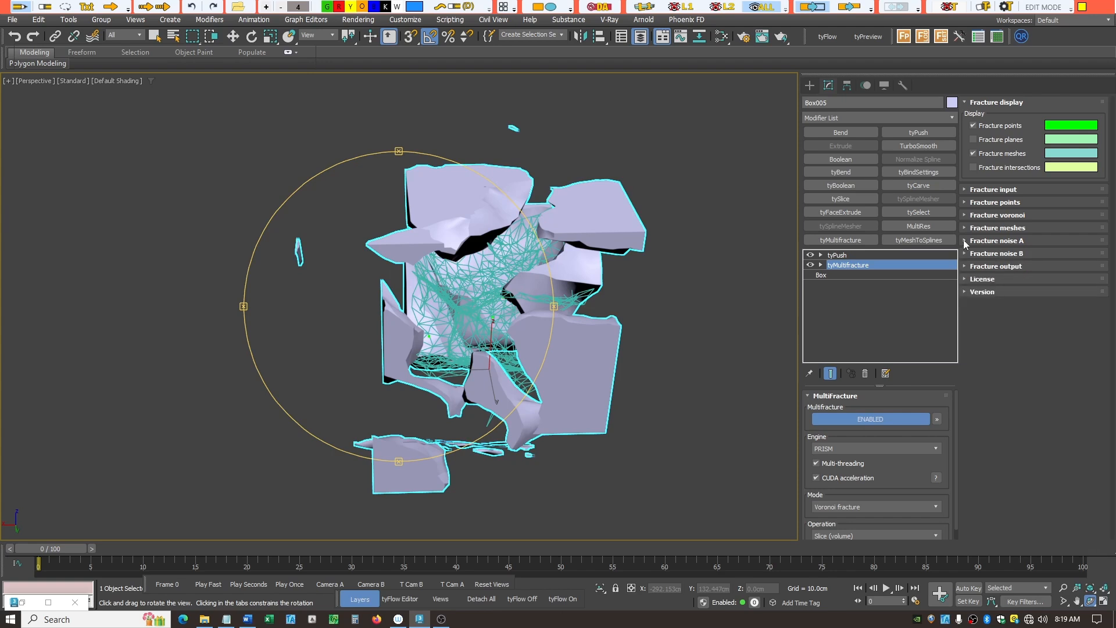
{"action": "left_click", "coordinate": [966, 240]}
{"action": "right_click", "coordinate": [1092, 377]}
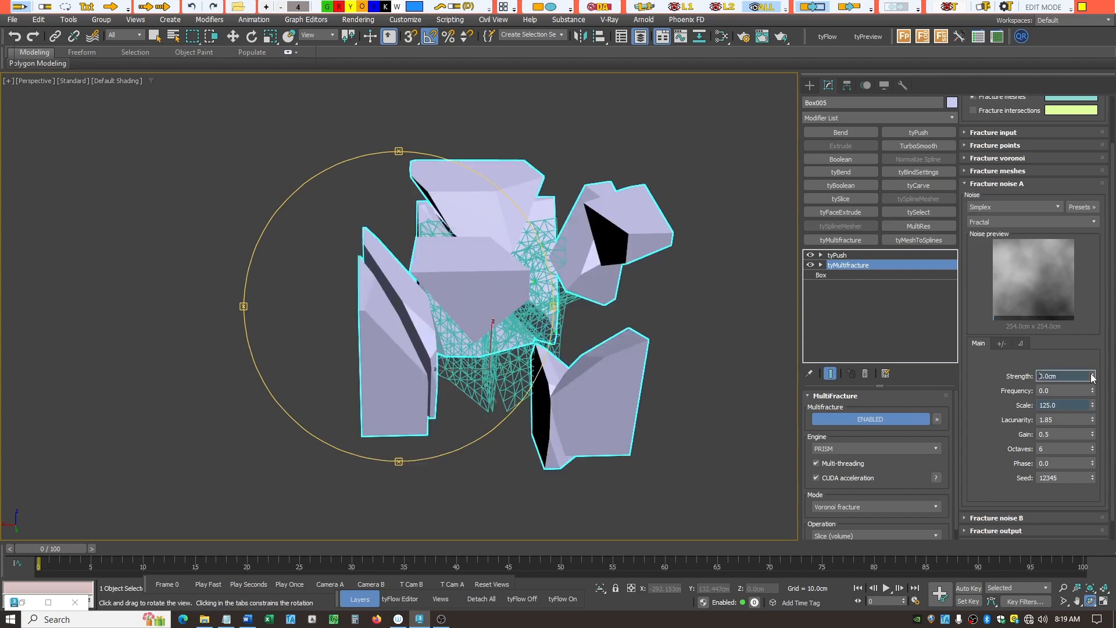
{"action": "left_click_drag", "start_coordinate": [512, 343], "coordinate": [436, 342]}
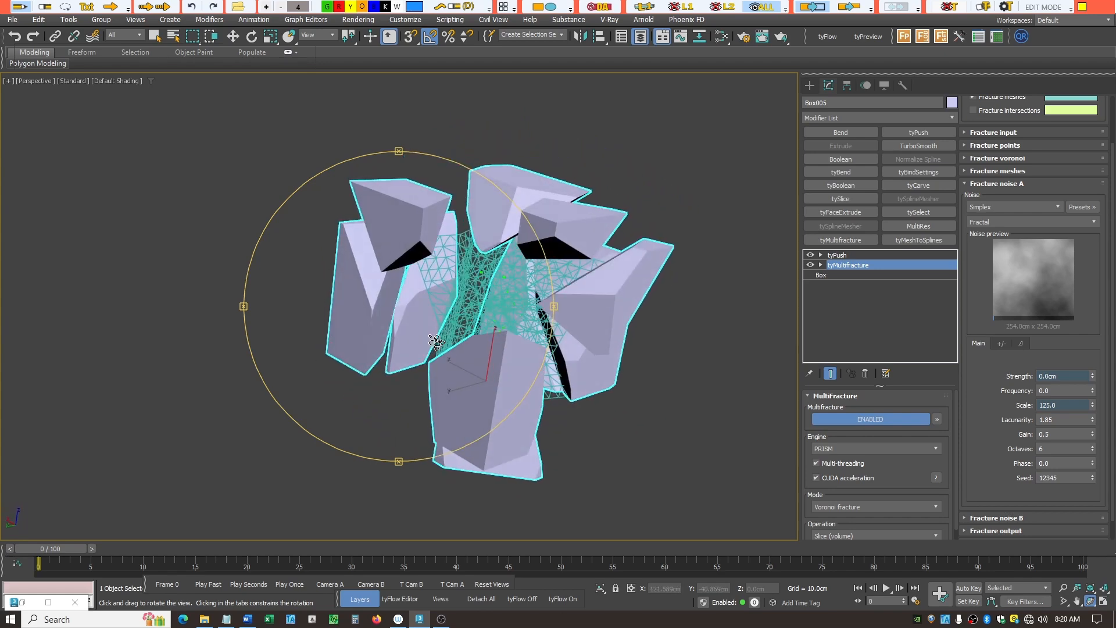
Set the tyMultifracture random fracture point count to 4 and inspect the separated pieces
{"action": "left_click", "coordinate": [969, 146]}
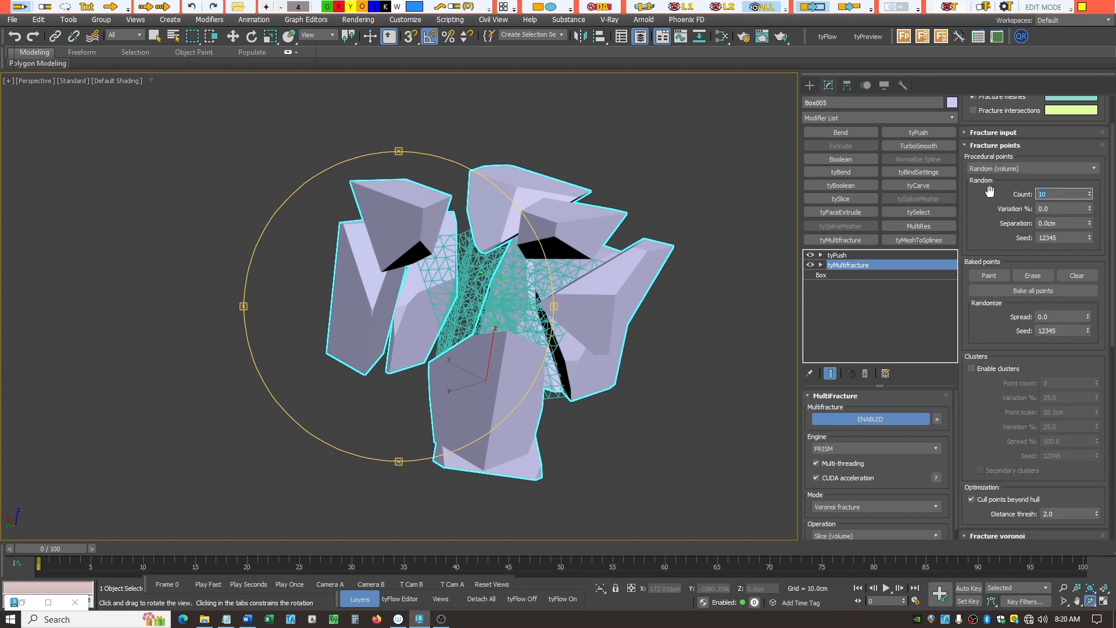
{"action": "key", "text": "Return"}
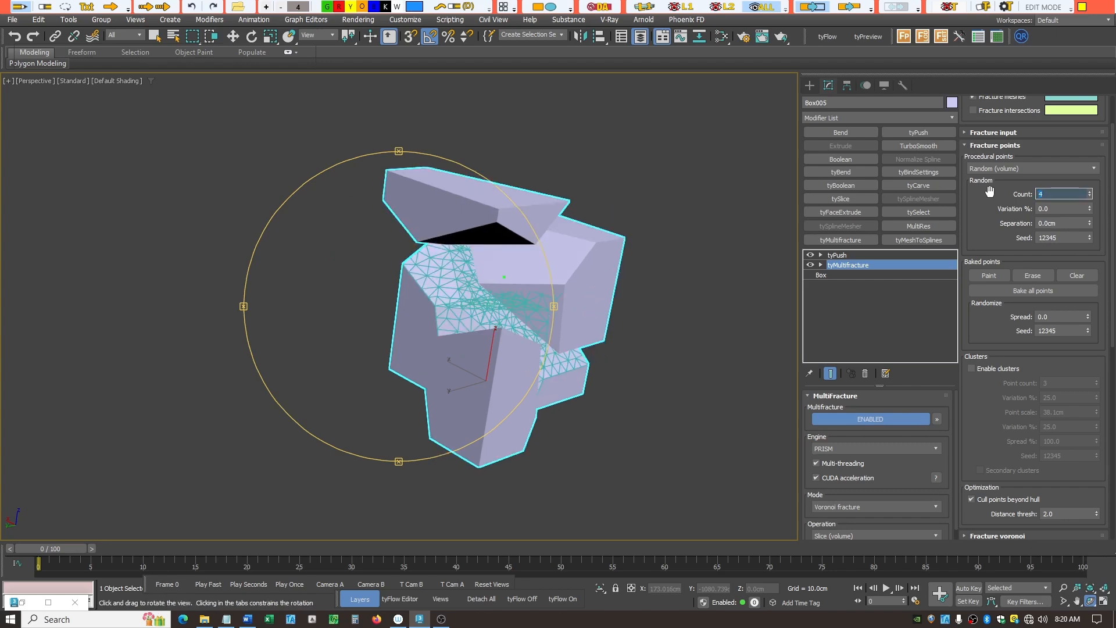
{"action": "left_click_drag", "start_coordinate": [465, 334], "coordinate": [416, 316]}
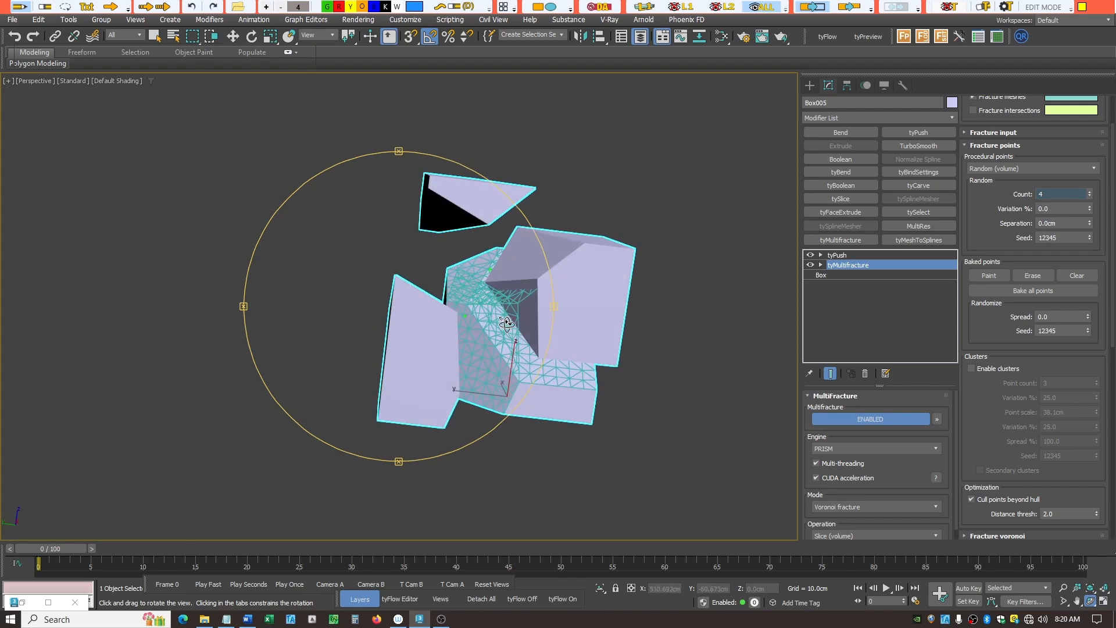
{"action": "left_click_drag", "start_coordinate": [506, 323], "coordinate": [571, 330]}
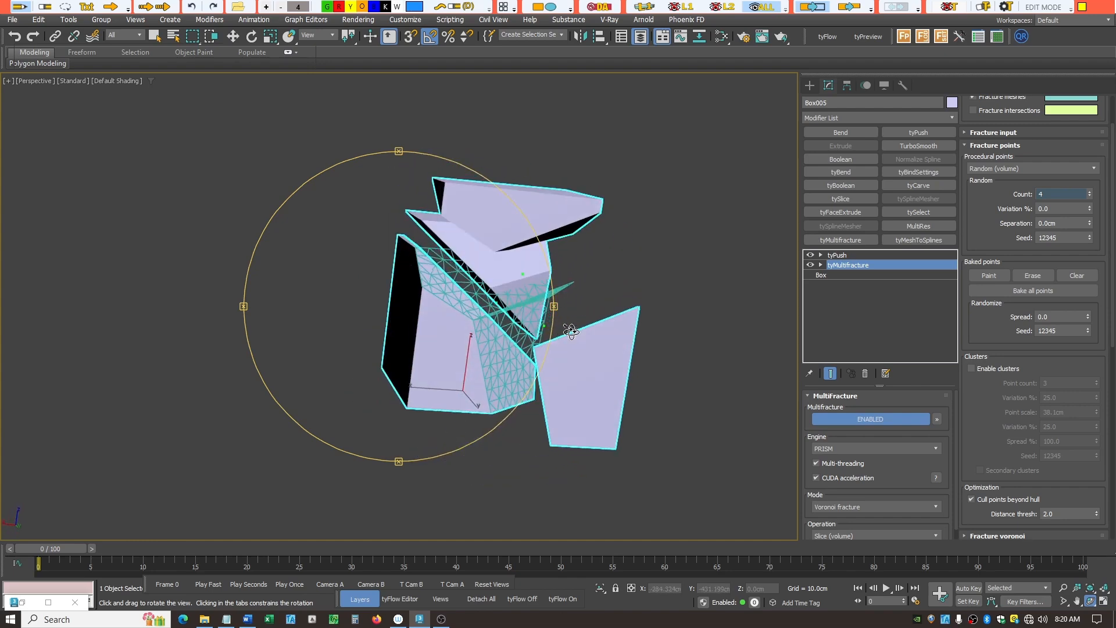
{"action": "left_click", "coordinate": [965, 146]}
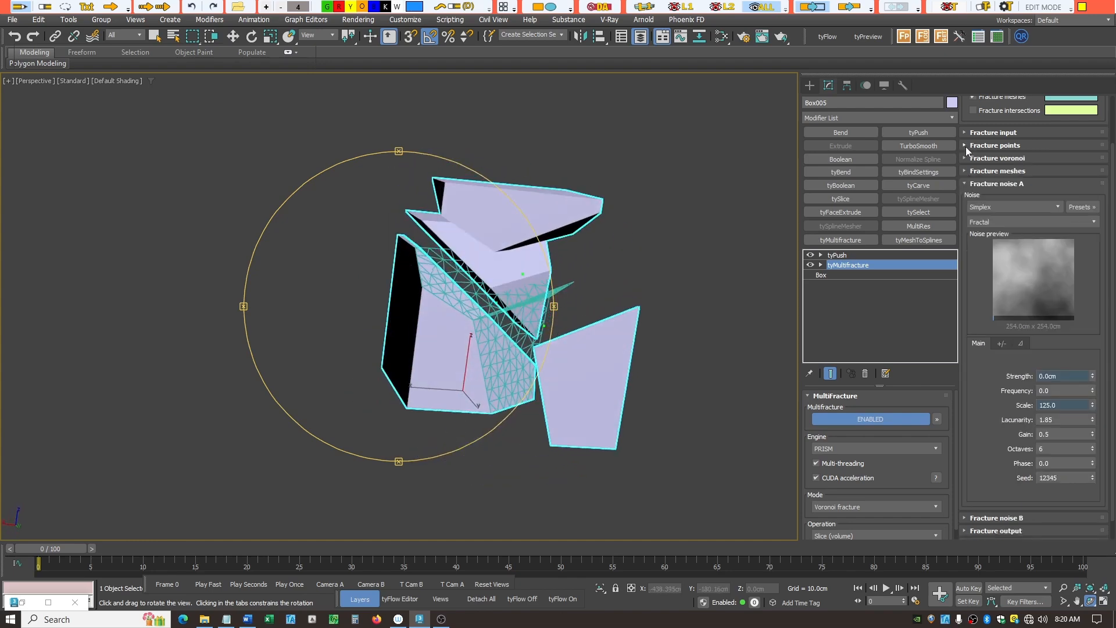
Set the fracture meshes' maximum segments to 1 and inspect the simplified fracture faces
{"action": "left_click", "coordinate": [969, 172]}
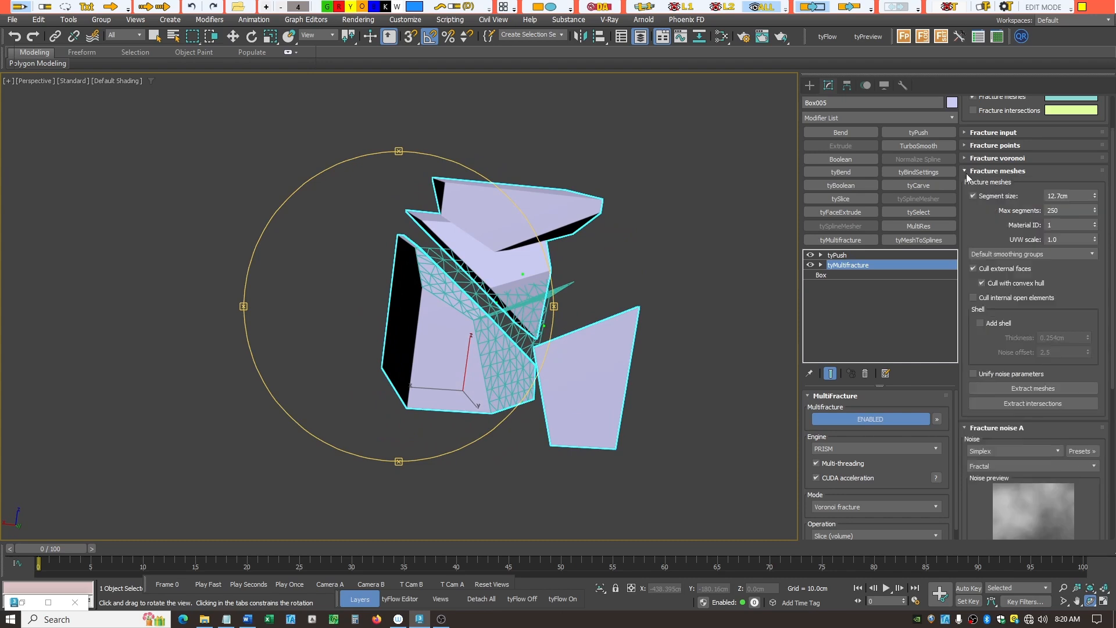
{"action": "left_click_drag", "start_coordinate": [474, 283], "coordinate": [358, 309]}
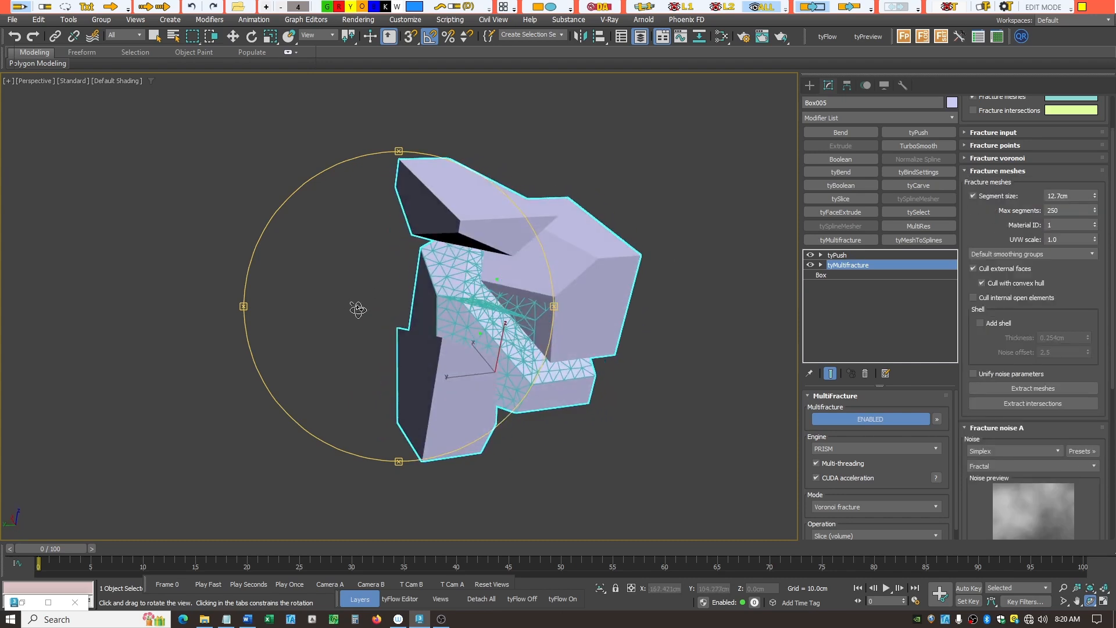
{"action": "double_click", "coordinate": [1075, 212]}
{"action": "key", "text": "Return"}
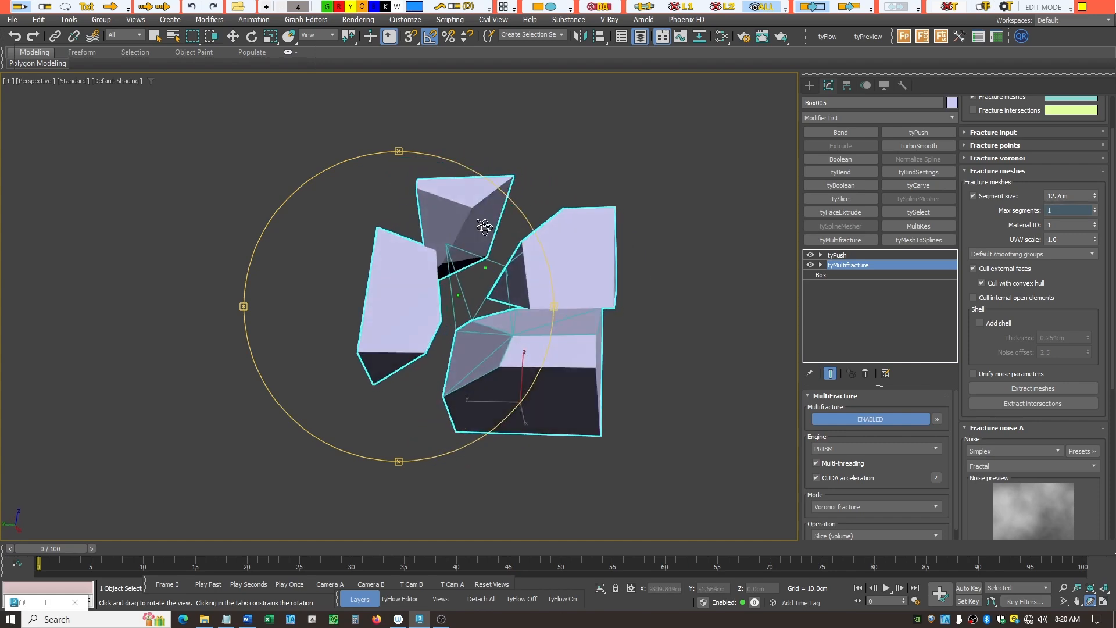
{"action": "middle_click_drag", "start_coordinate": [527, 293], "coordinate": [764, 272], "text": "alt"}
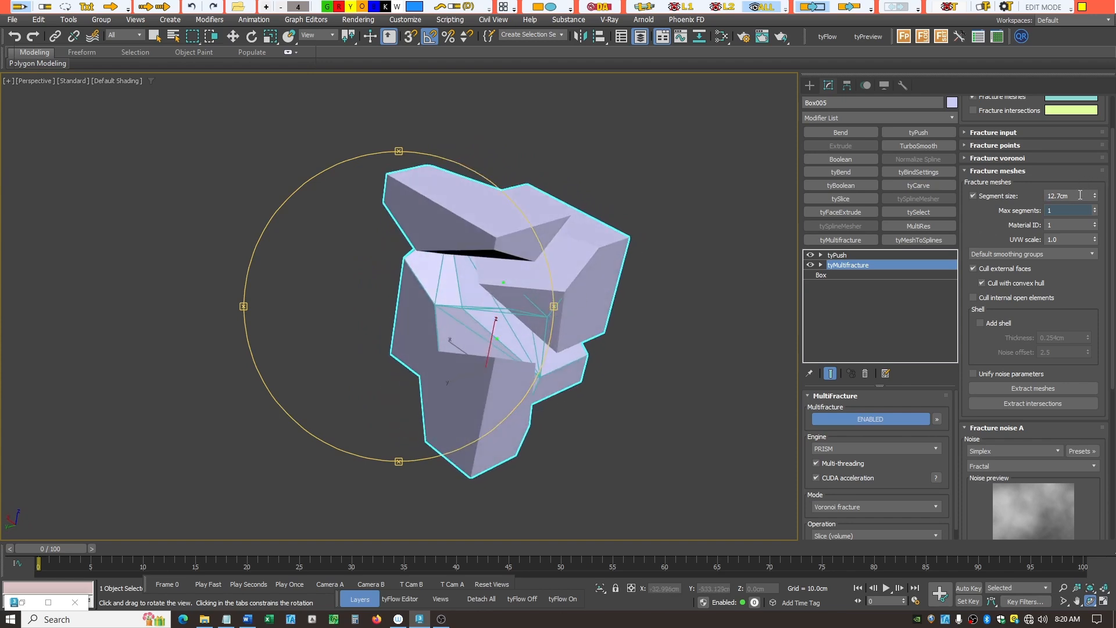
Set the fracture mesh segment size to 1 cm and inspect the fracture faces
{"action": "type", "text": "1"}
{"action": "key", "text": "Return"}
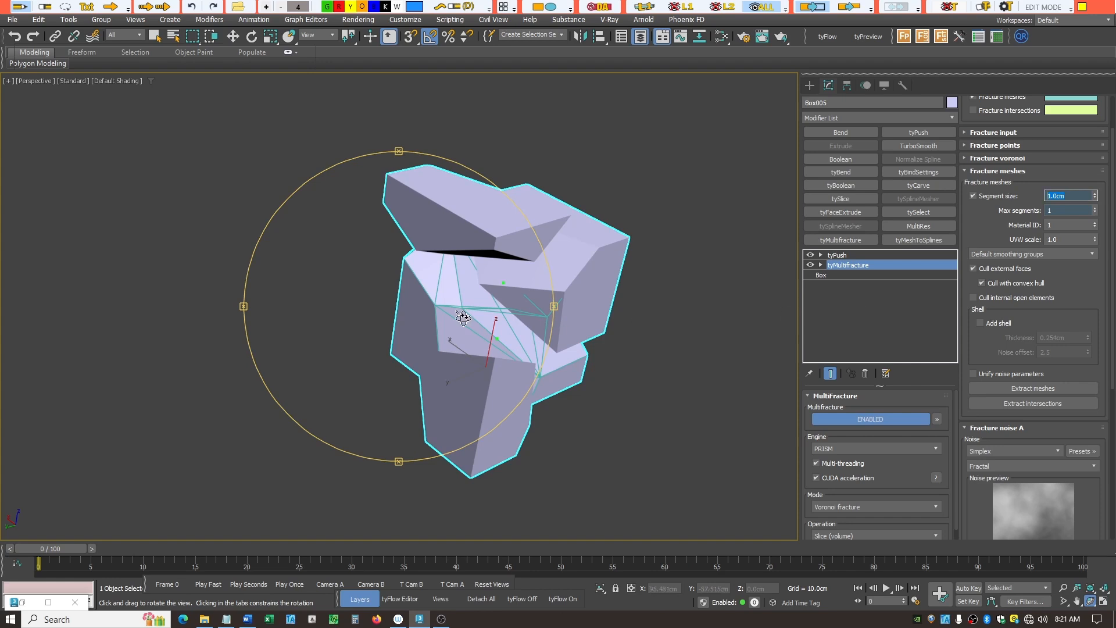
{"action": "left_click_drag", "start_coordinate": [463, 317], "coordinate": [488, 330]}
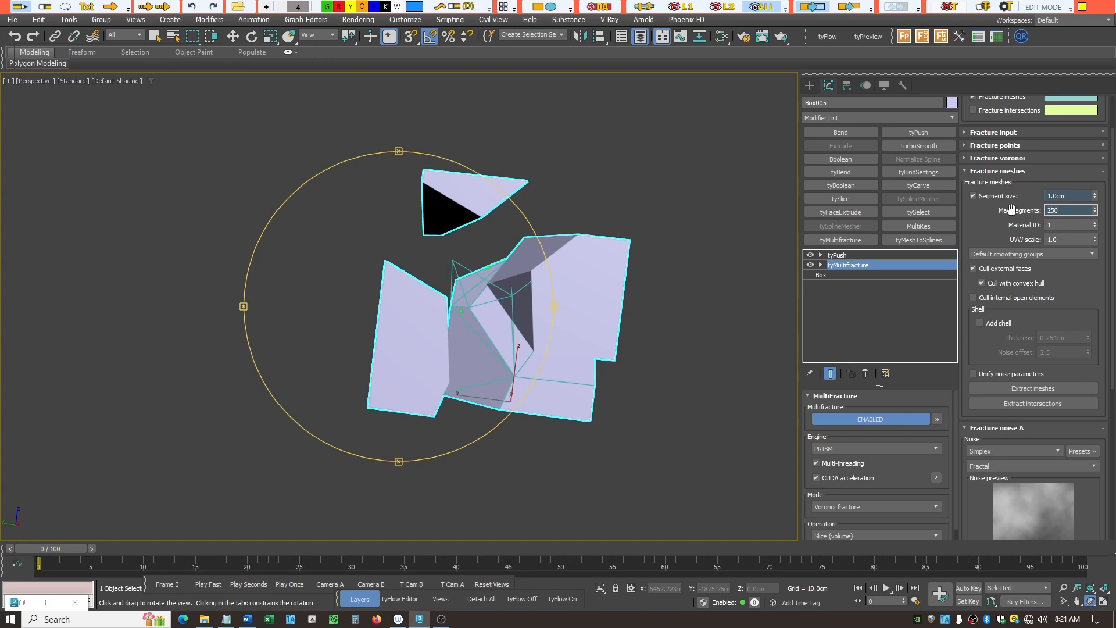
Set the fracture meshes' maximum segments to 250 and examine the mesh density on the fracture faces up close
{"action": "key", "text": "Return"}
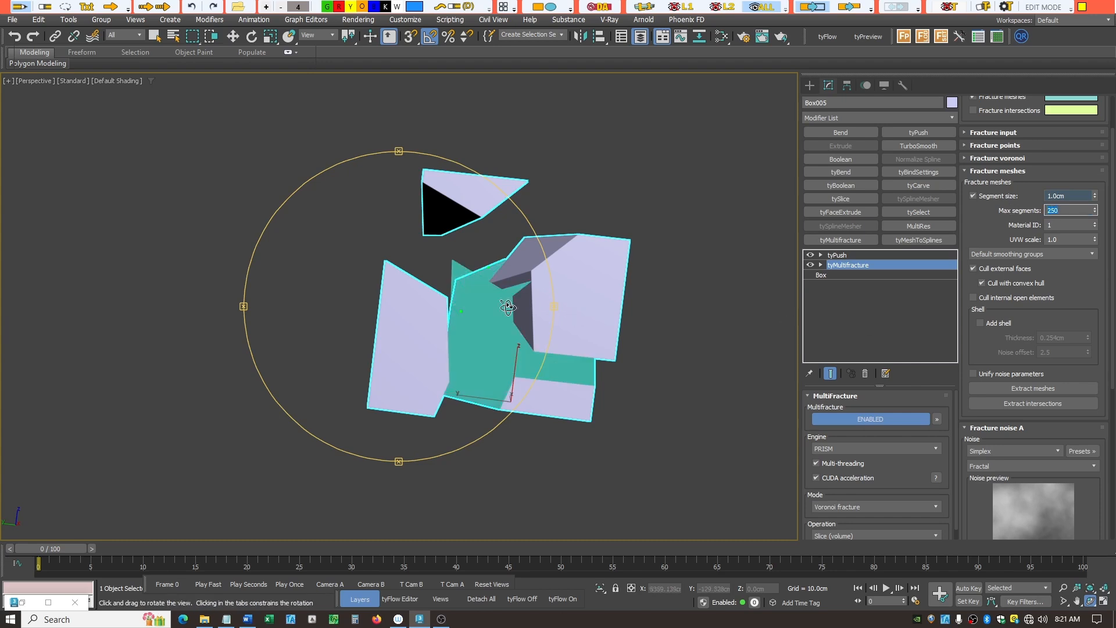
{"action": "left_click_drag", "start_coordinate": [508, 307], "coordinate": [549, 352]}
{"action": "scroll", "coordinate": [472, 353], "scroll_direction": "up", "scroll_amount": 6}
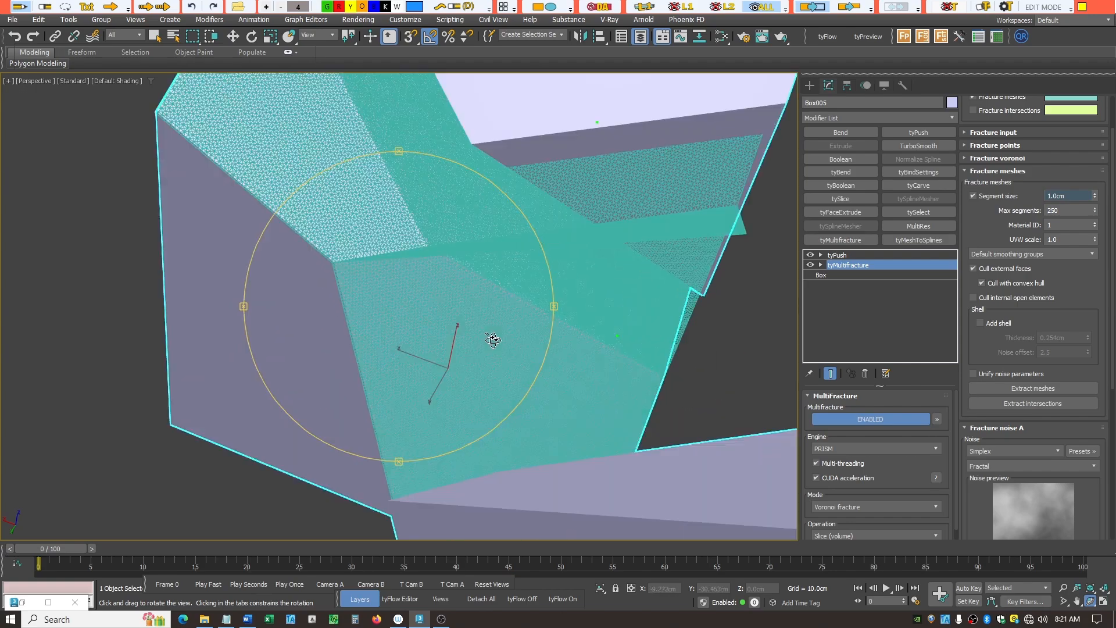
{"action": "left_click_drag", "start_coordinate": [469, 326], "coordinate": [605, 333]}
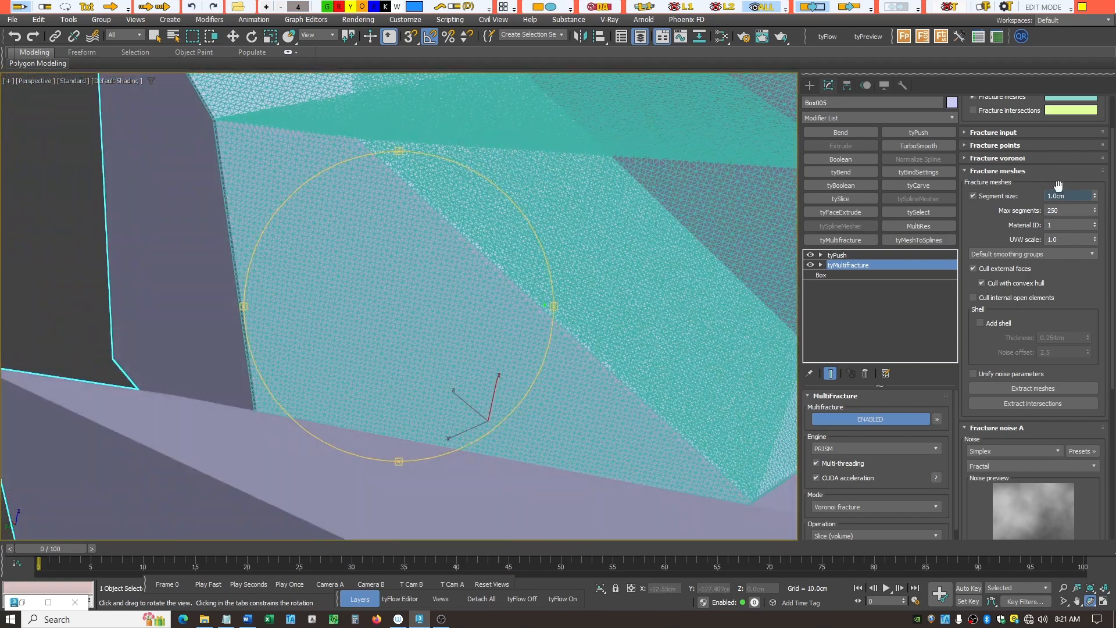
{"action": "left_click_drag", "start_coordinate": [488, 279], "coordinate": [428, 267]}
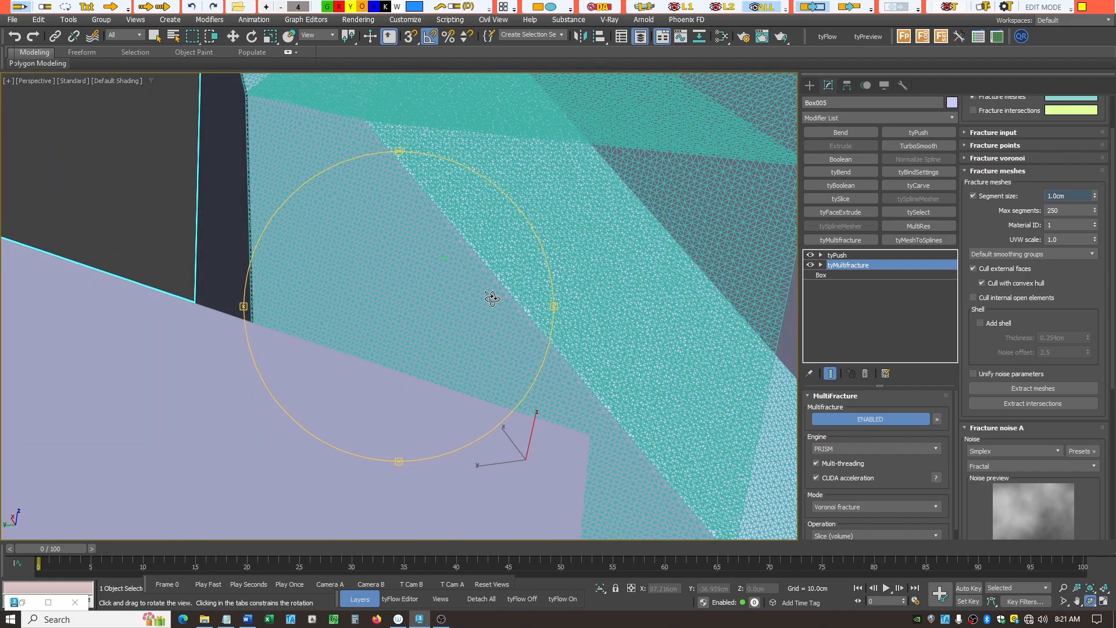
{"action": "left_click_drag", "start_coordinate": [491, 296], "coordinate": [438, 327]}
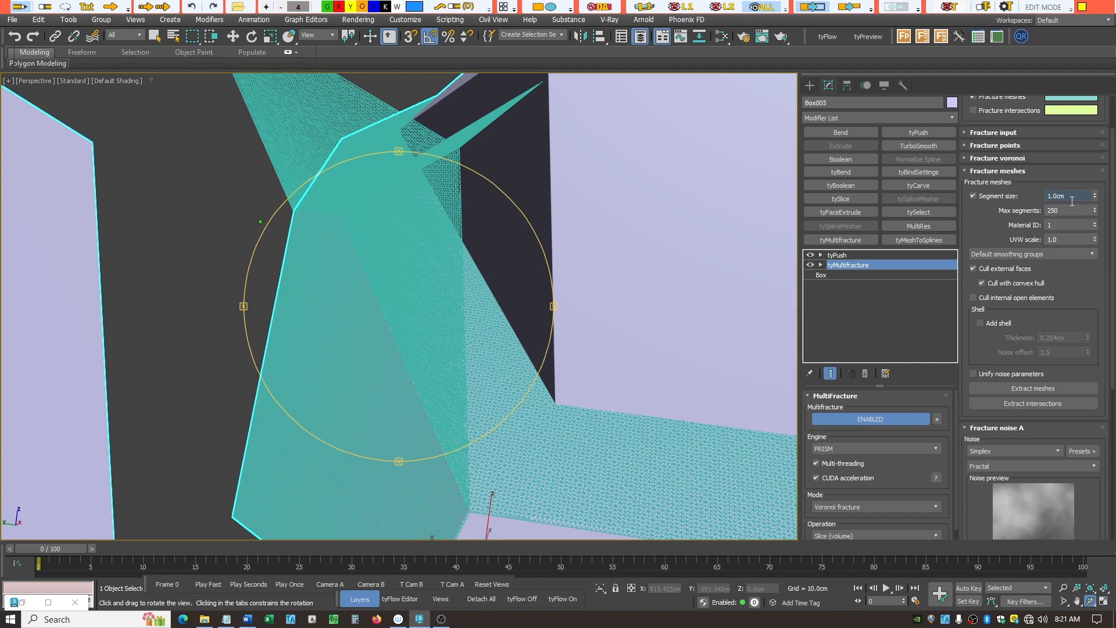
Set the fracture mesh segment size to 5 cm and inspect the mesh and the pieces from several angles
{"action": "type", "text": "5"}
{"action": "key", "text": "Return"}
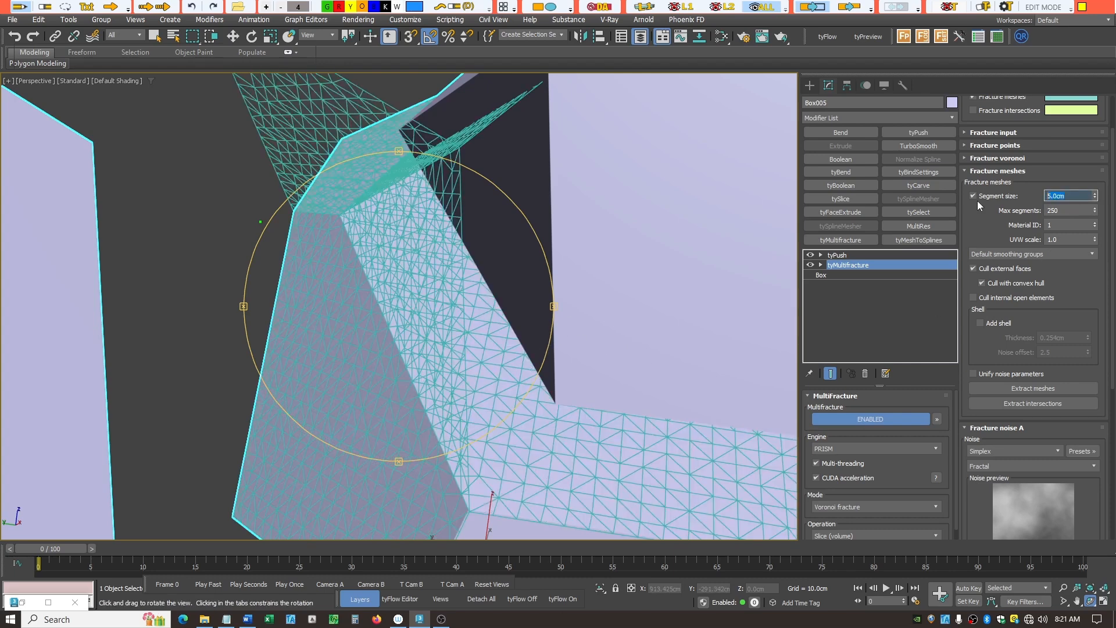
{"action": "left_click_drag", "start_coordinate": [434, 402], "coordinate": [462, 401]}
{"action": "scroll", "coordinate": [460, 400], "scroll_direction": "down", "scroll_amount": 5}
{"action": "scroll", "coordinate": [458, 371], "scroll_direction": "up", "scroll_amount": 2}
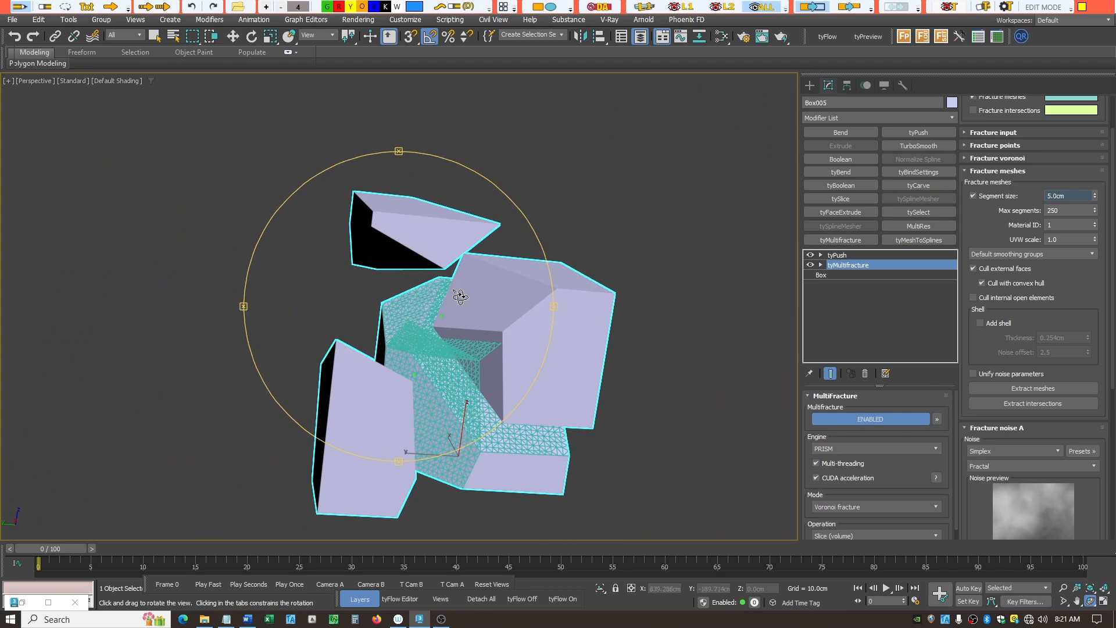
{"action": "left_click_drag", "start_coordinate": [461, 295], "coordinate": [444, 314]}
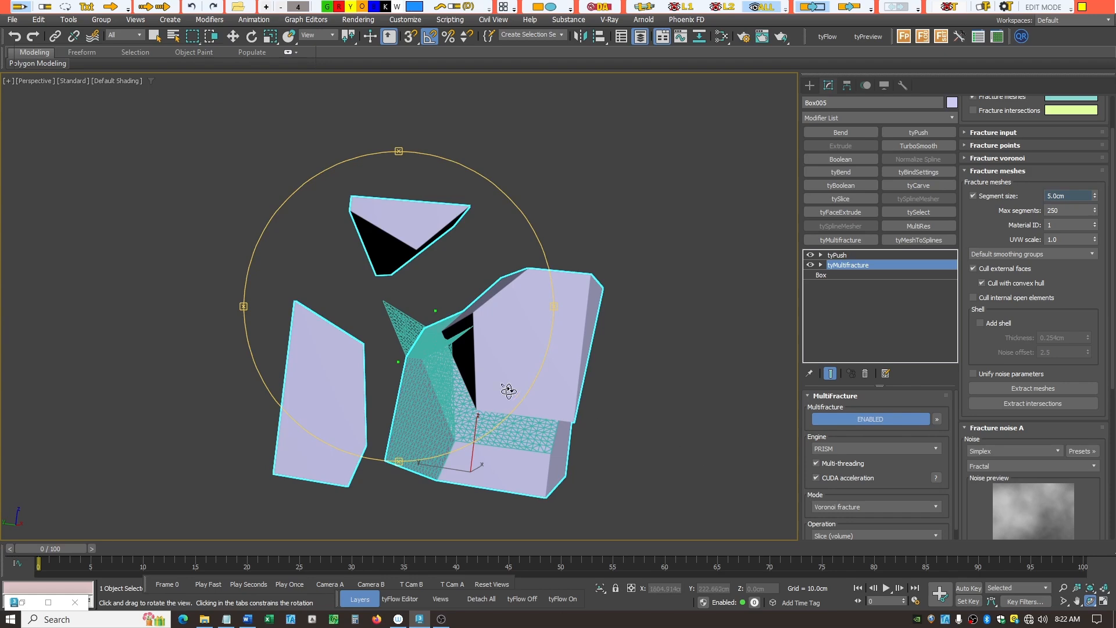
{"action": "left_click_drag", "start_coordinate": [508, 391], "coordinate": [512, 428]}
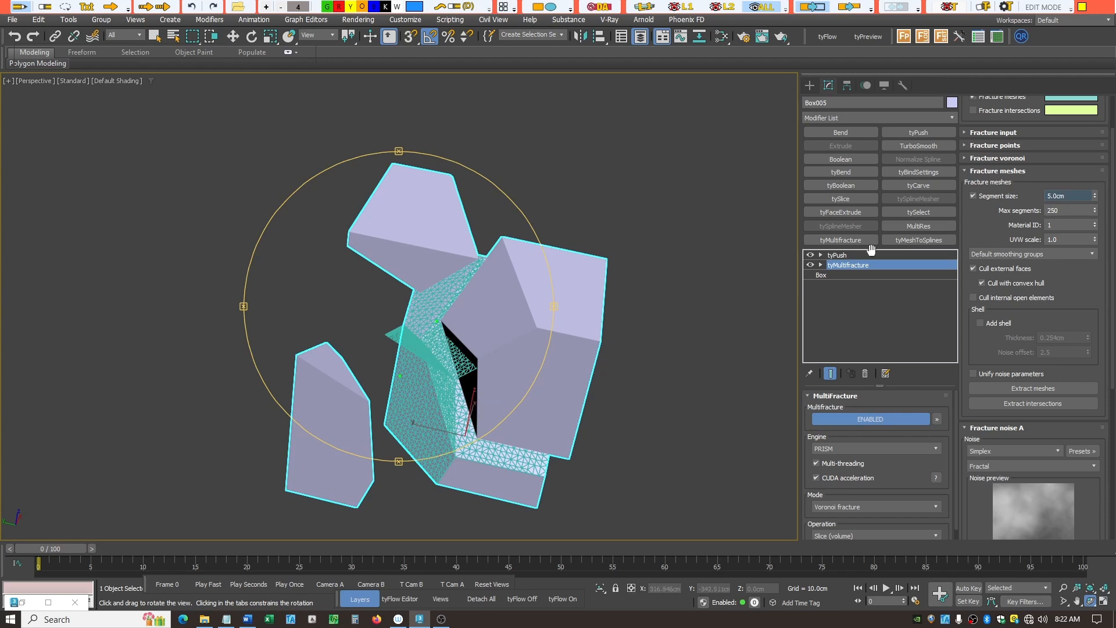
{"action": "left_click_drag", "start_coordinate": [464, 394], "coordinate": [461, 371]}
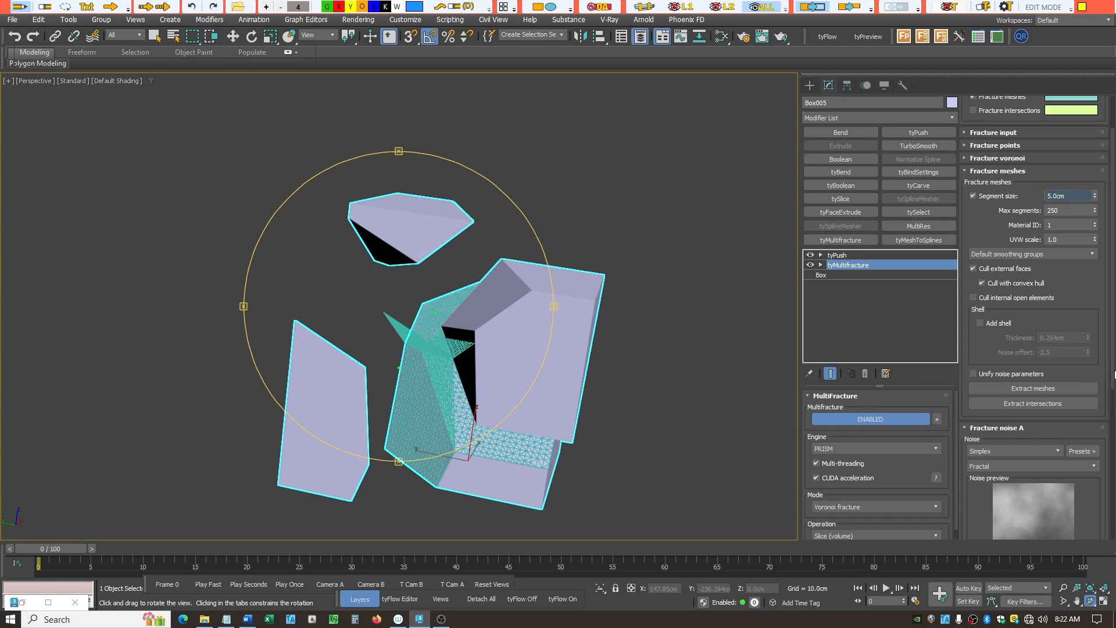
Raise the Fracture noise A strength to about 61 cm and inspect the roughened pieces
{"action": "scroll", "coordinate": [1087, 473], "scroll_direction": "down", "scroll_amount": 5}
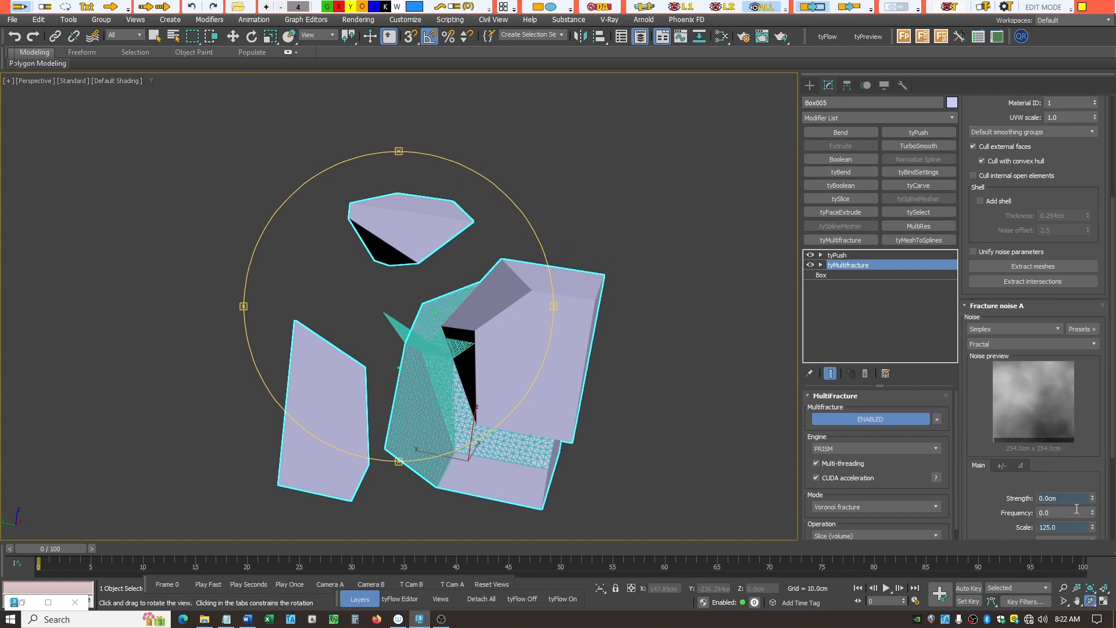
{"action": "left_click_drag", "start_coordinate": [1047, 505], "coordinate": [1113, 401]}
{"action": "left_click_drag", "start_coordinate": [478, 361], "coordinate": [322, 334]}
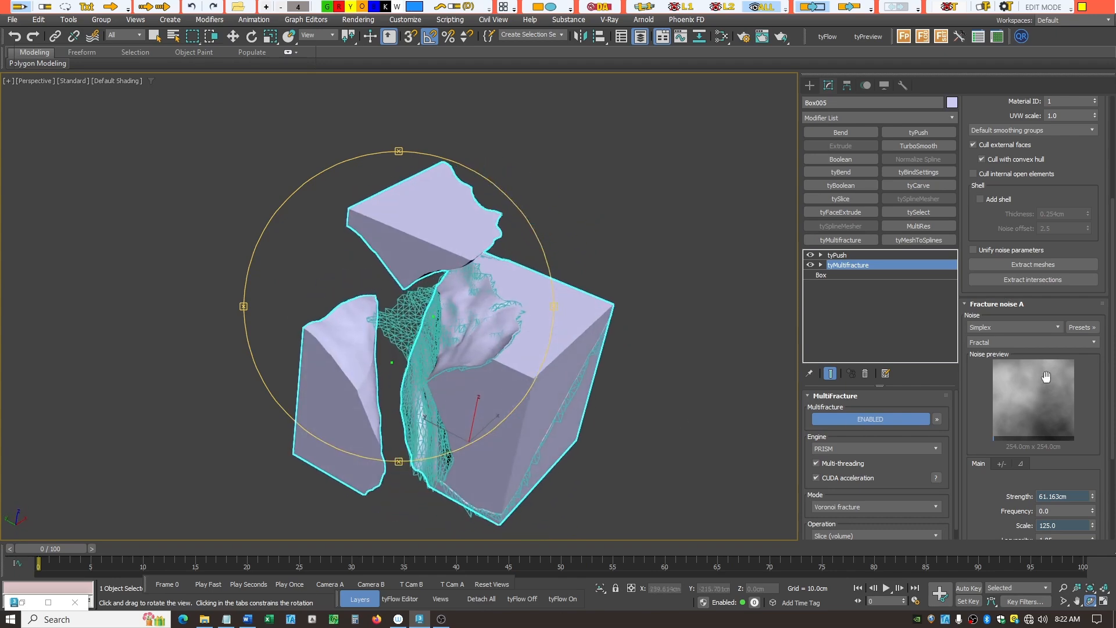
{"action": "left_click", "coordinate": [969, 305]}
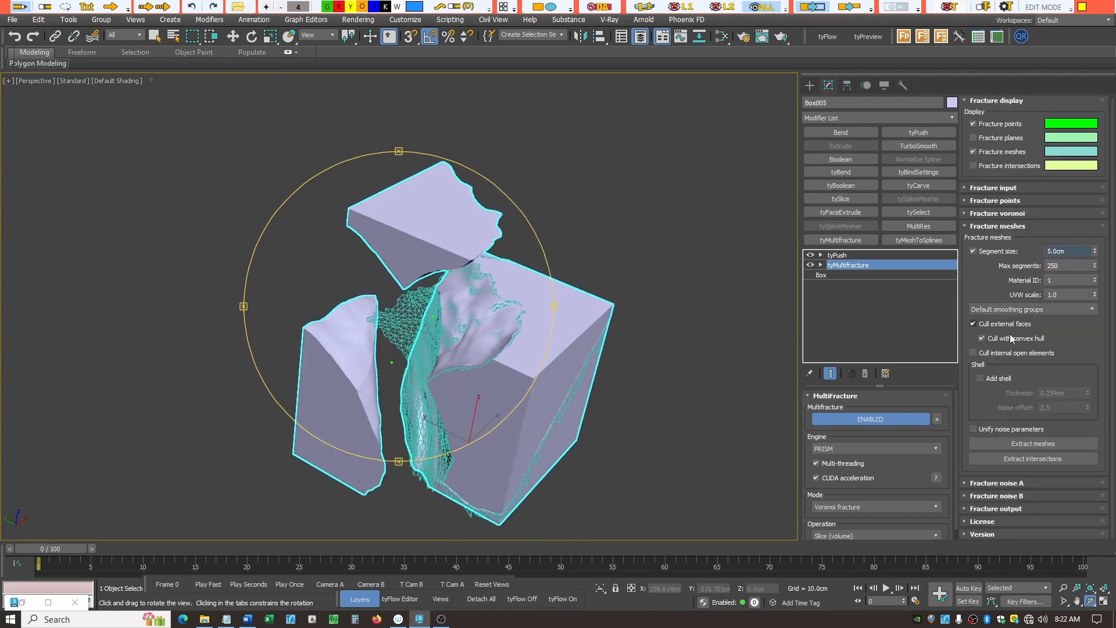
Raise the Fracture noise B strength to about 15.5 cm, inspect the pieces, and reduce it to about 4.7 cm
{"action": "left_click", "coordinate": [967, 496]}
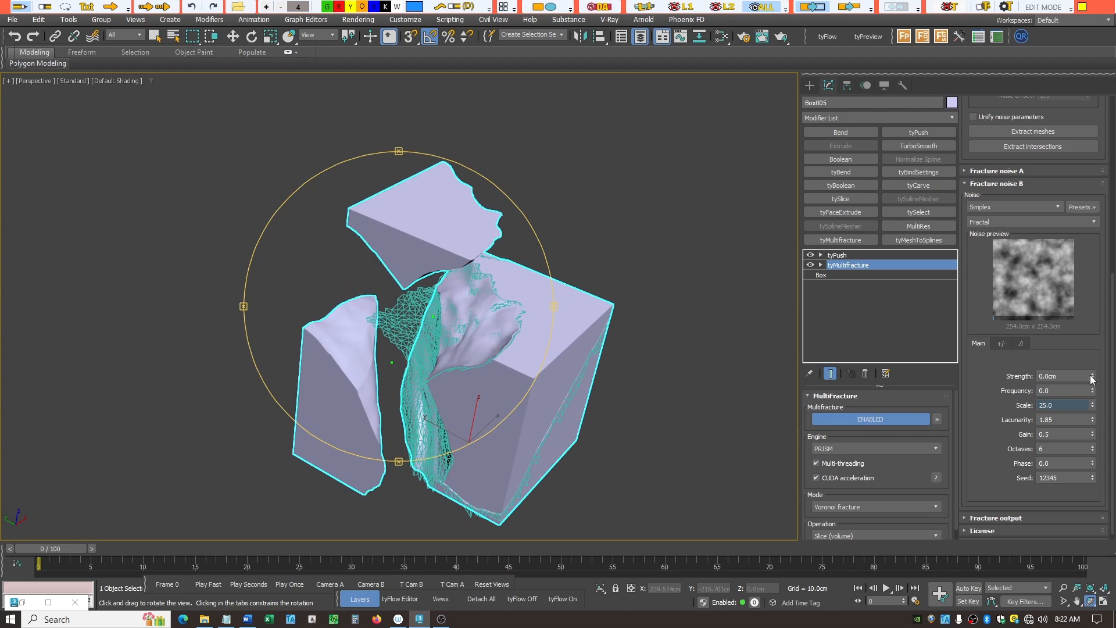
{"action": "left_click_drag", "start_coordinate": [1096, 378], "coordinate": [1094, 364]}
{"action": "left_click_drag", "start_coordinate": [560, 392], "coordinate": [480, 394]}
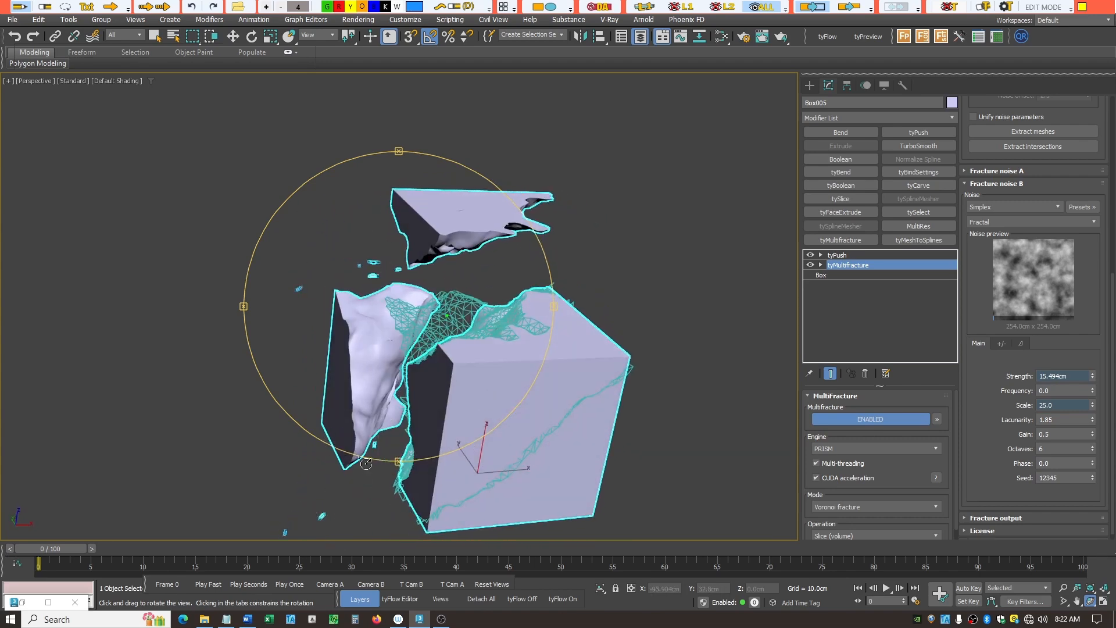
{"action": "left_click_drag", "start_coordinate": [366, 463], "coordinate": [407, 430]}
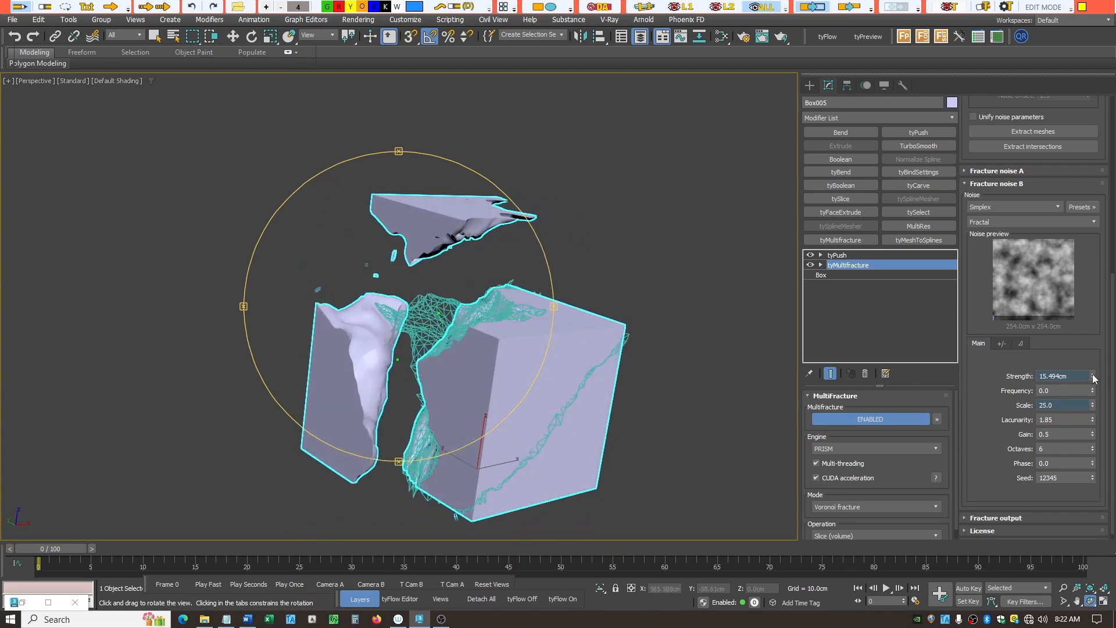
{"action": "left_click_drag", "start_coordinate": [1094, 382], "coordinate": [1093, 392]}
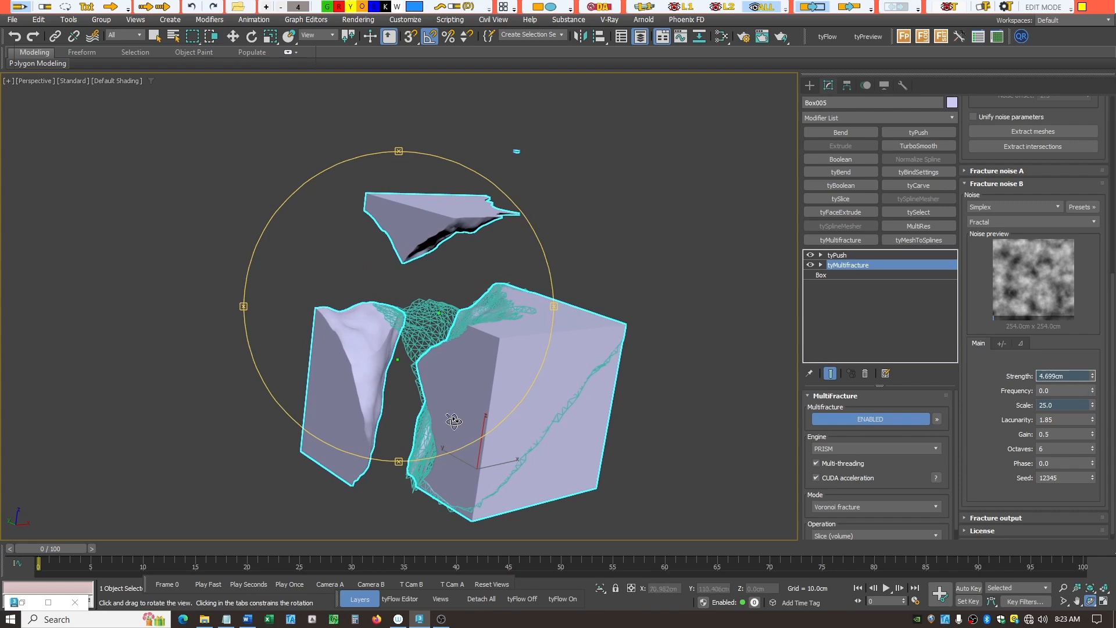
{"action": "mouse_move", "coordinate": [455, 421]}
{"action": "left_mouse_down"}
{"action": "mouse_move", "coordinate": [414, 349]}
{"action": "mouse_move", "coordinate": [409, 358]}
{"action": "mouse_move", "coordinate": [430, 372]}
{"action": "mouse_move", "coordinate": [531, 393]}
{"action": "mouse_move", "coordinate": [605, 357]}
{"action": "mouse_move", "coordinate": [672, 414]}
{"action": "mouse_move", "coordinate": [659, 443]}
{"action": "mouse_move", "coordinate": [696, 404]}
{"action": "mouse_move", "coordinate": [668, 416]}
{"action": "mouse_move", "coordinate": [700, 435]}
{"action": "mouse_move", "coordinate": [668, 454]}
{"action": "mouse_move", "coordinate": [598, 428]}
{"action": "mouse_move", "coordinate": [525, 429]}
{"action": "mouse_move", "coordinate": [503, 406]}
{"action": "mouse_move", "coordinate": [429, 424]}
{"action": "mouse_move", "coordinate": [448, 429]}
{"action": "left_mouse_up"}
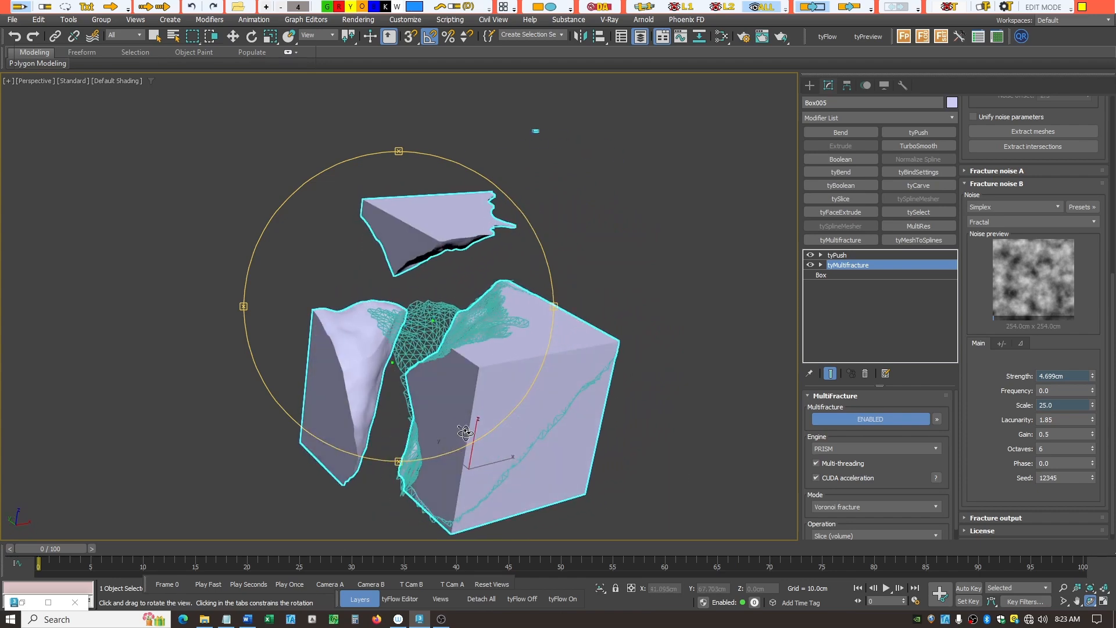